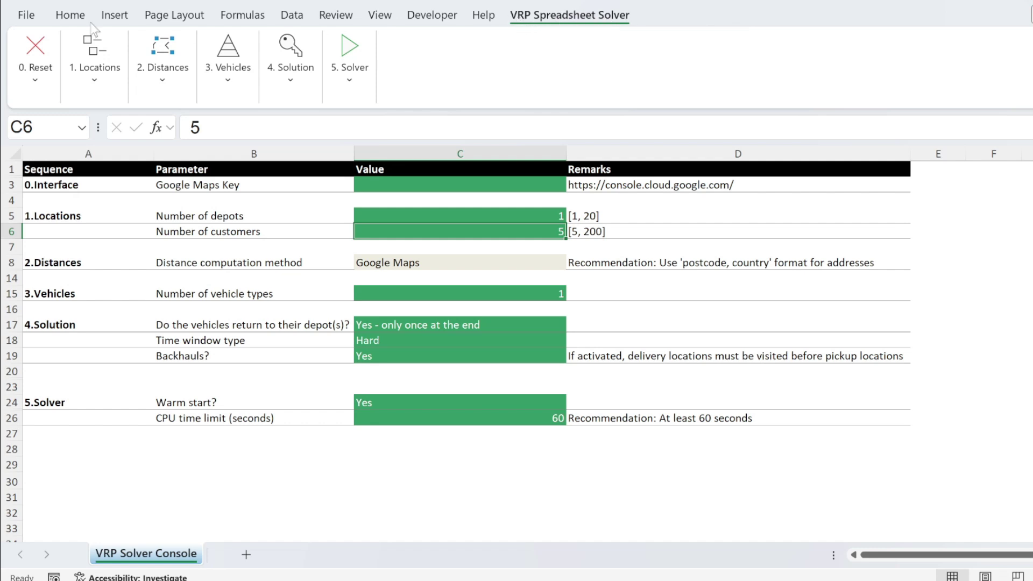
{"action": "left_click", "coordinate": [171, 66]}
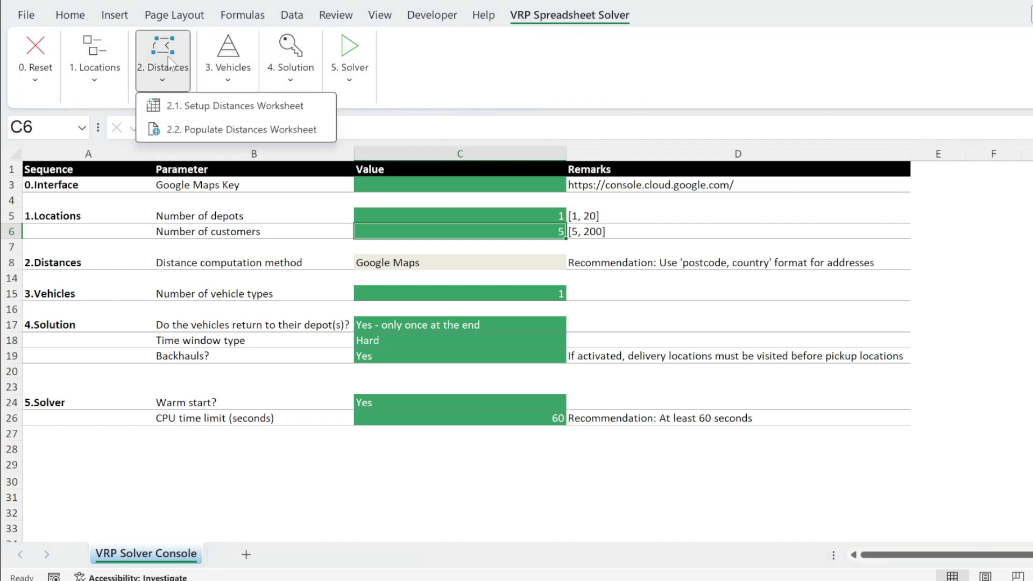
{"action": "left_click", "coordinate": [214, 229]}
{"action": "left_click", "coordinate": [218, 184]}
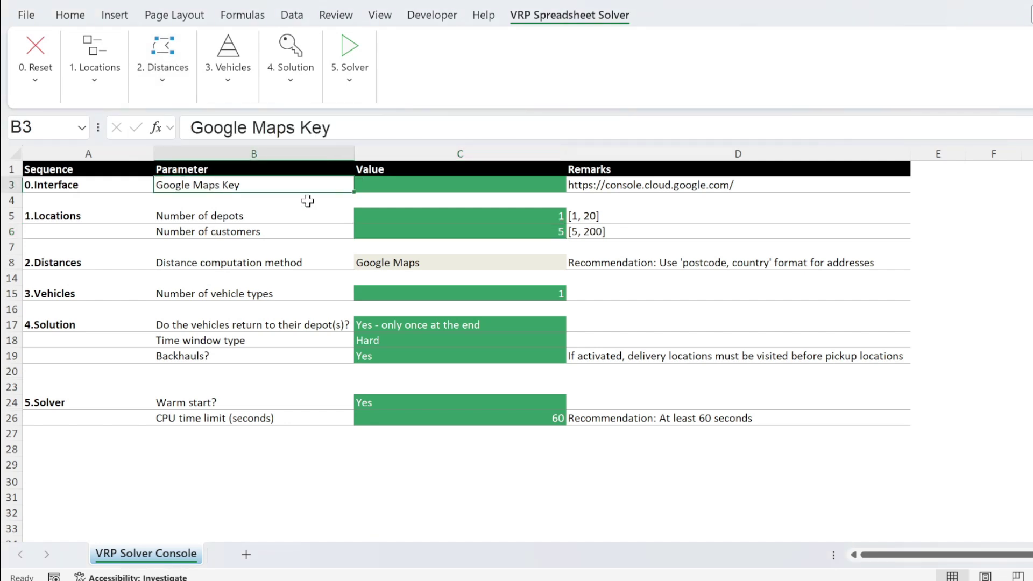
{"action": "left_click", "coordinate": [588, 189]}
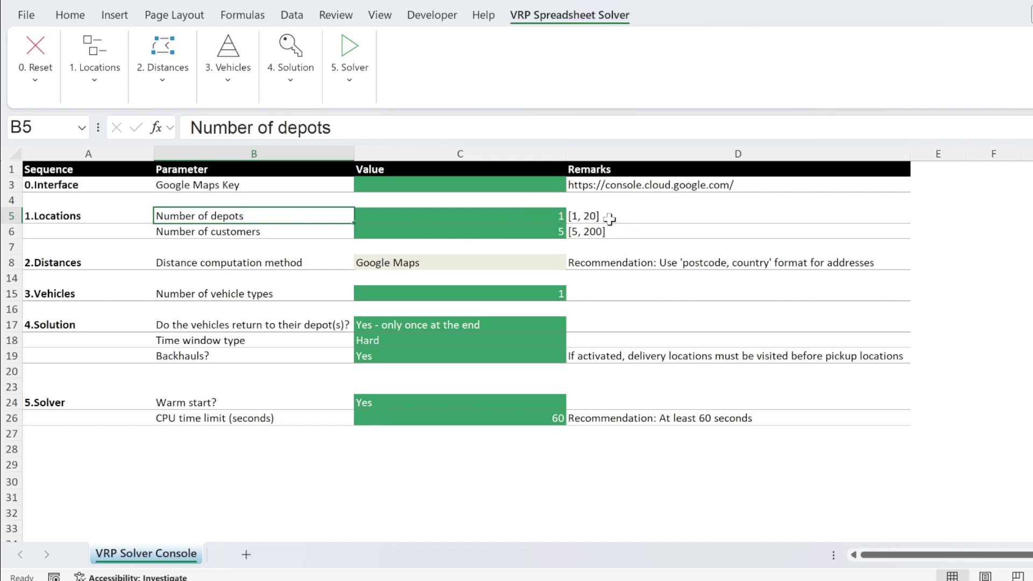
{"action": "left_click", "coordinate": [232, 234]}
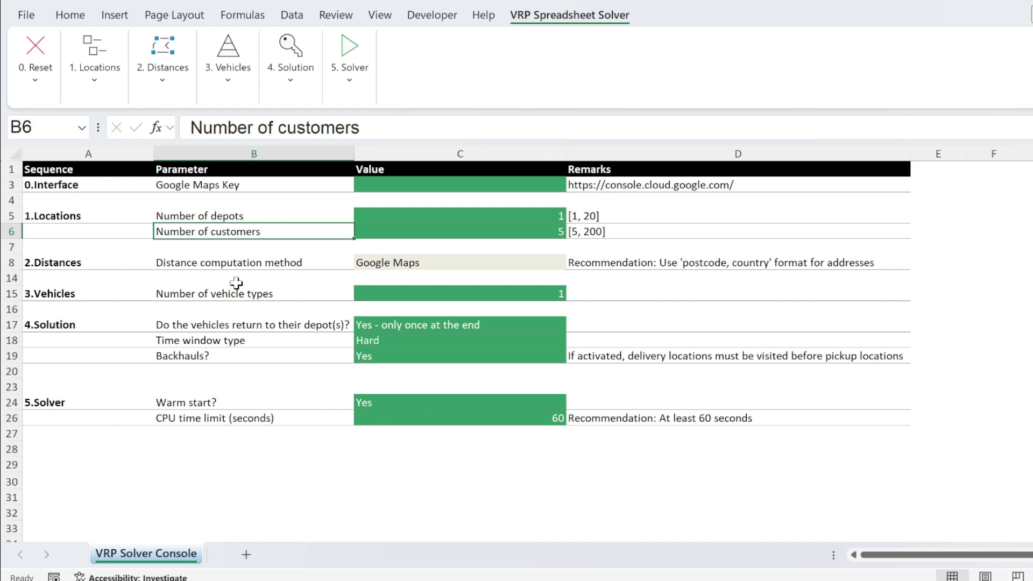
{"action": "left_click", "coordinate": [249, 265]}
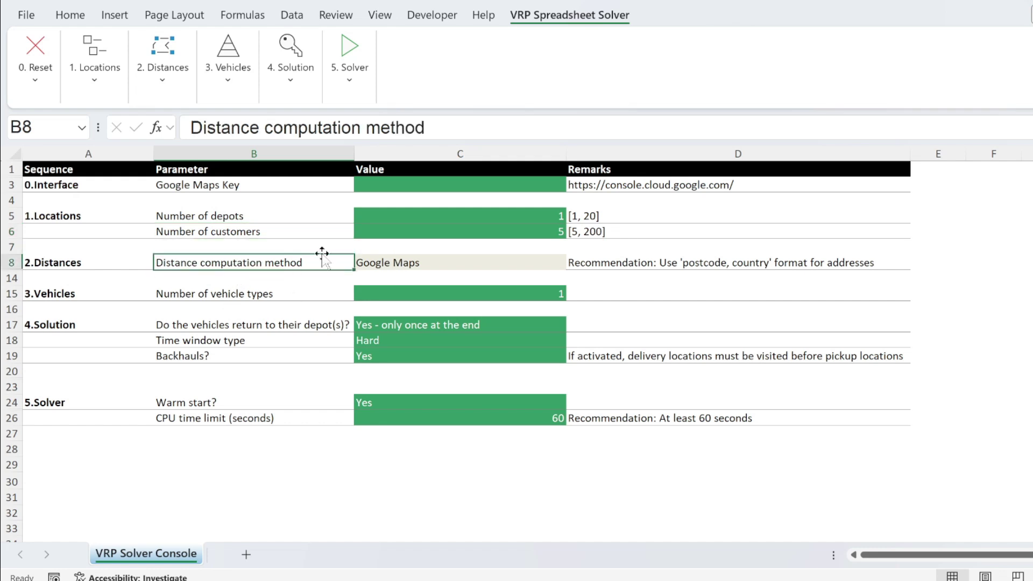
{"action": "left_click", "coordinate": [380, 264]}
{"action": "left_click", "coordinate": [247, 297]}
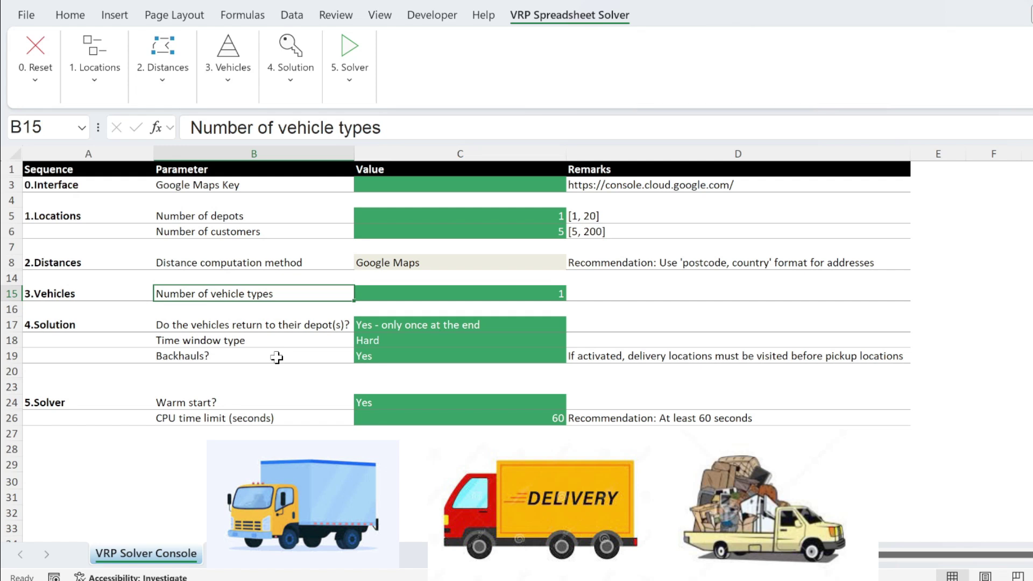
{"action": "left_click", "coordinate": [525, 292]}
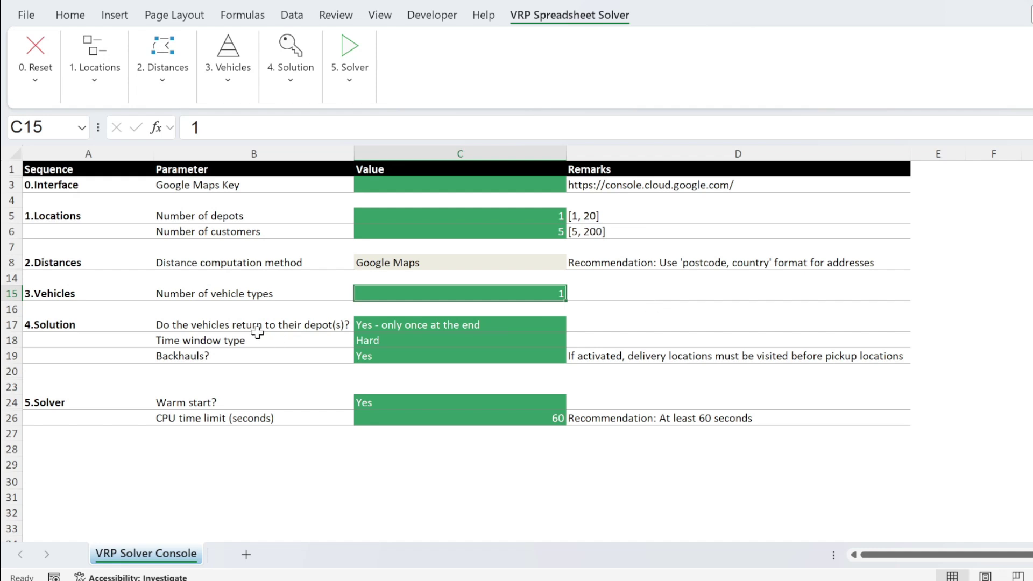
{"action": "left_click_drag", "start_coordinate": [224, 325], "coordinate": [291, 358]}
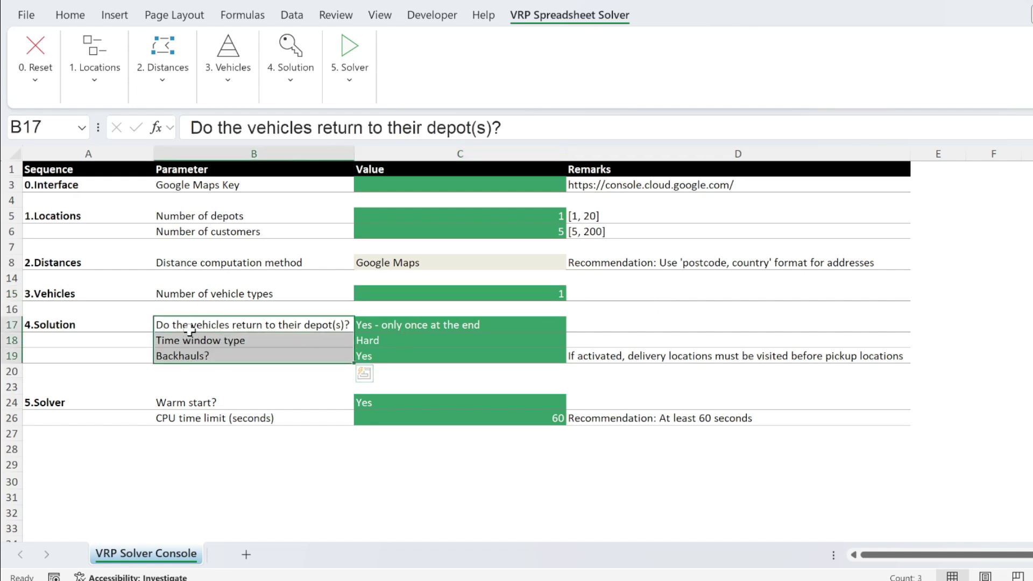
{"action": "left_click", "coordinate": [367, 323]}
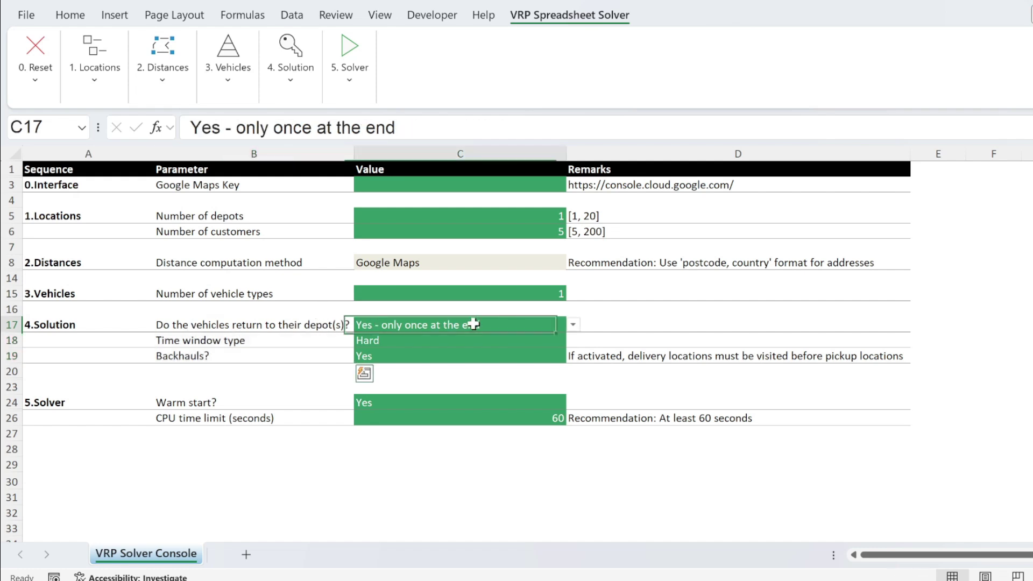
{"action": "left_click", "coordinate": [573, 325]}
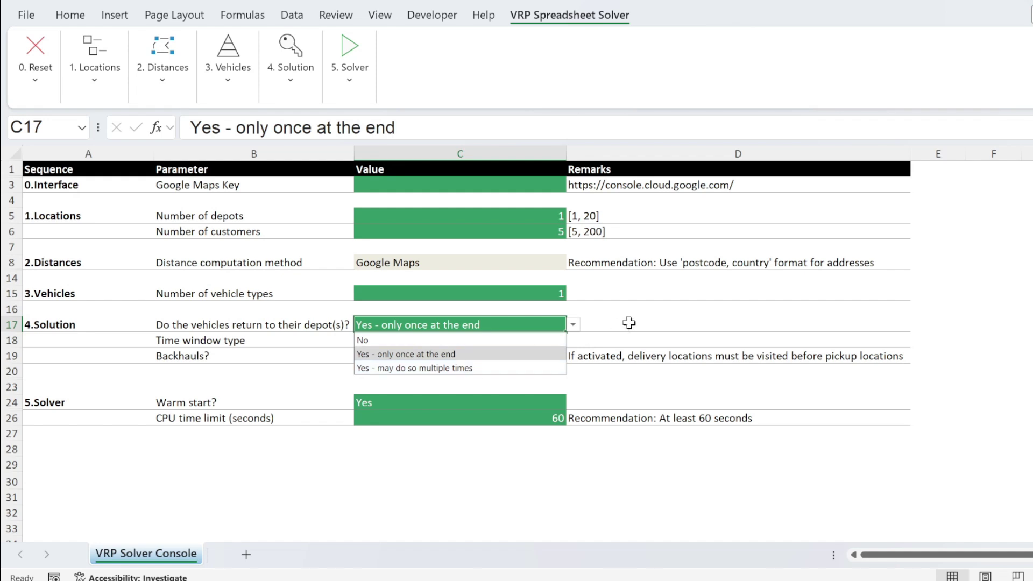
{"action": "key", "text": "Tab"}
{"action": "key", "text": "Return"}
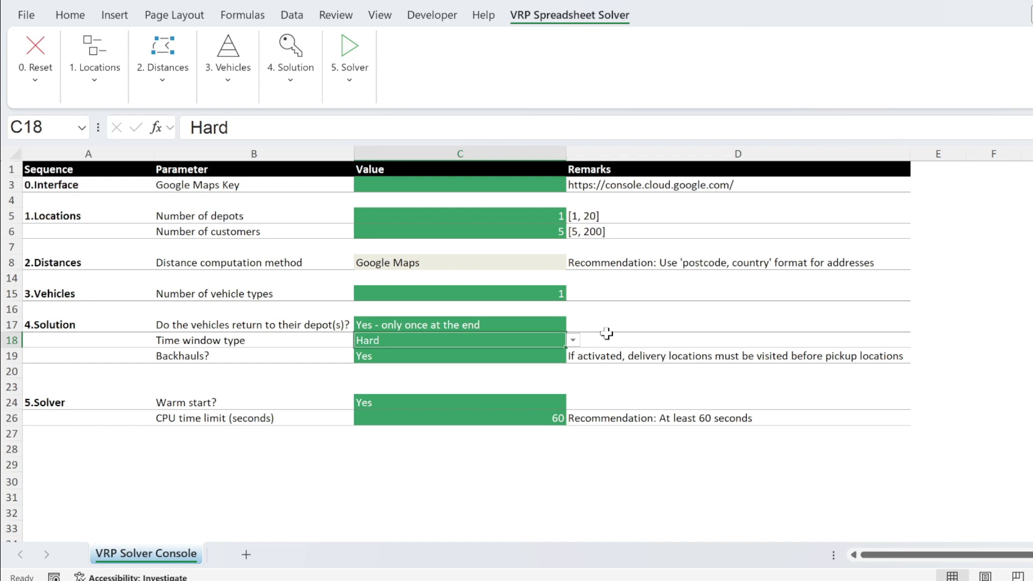
{"action": "left_click", "coordinate": [488, 357]}
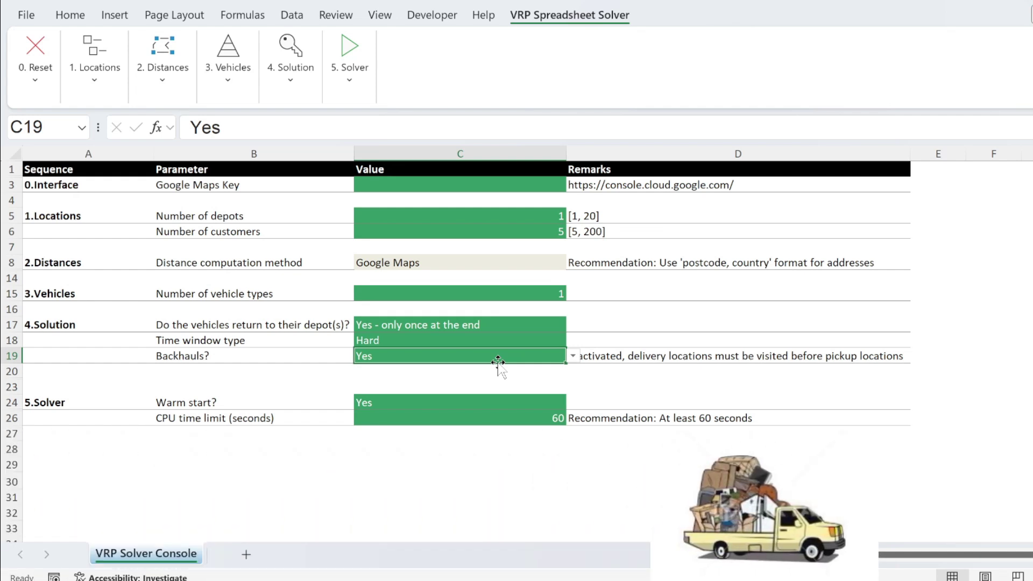
{"action": "left_click", "coordinate": [261, 400]}
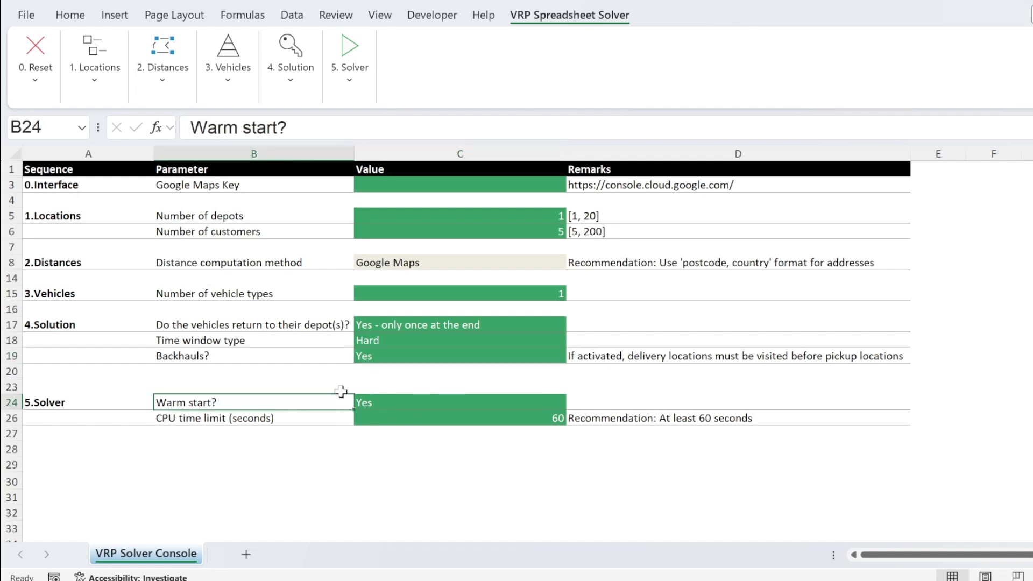
{"action": "left_click", "coordinate": [269, 415]}
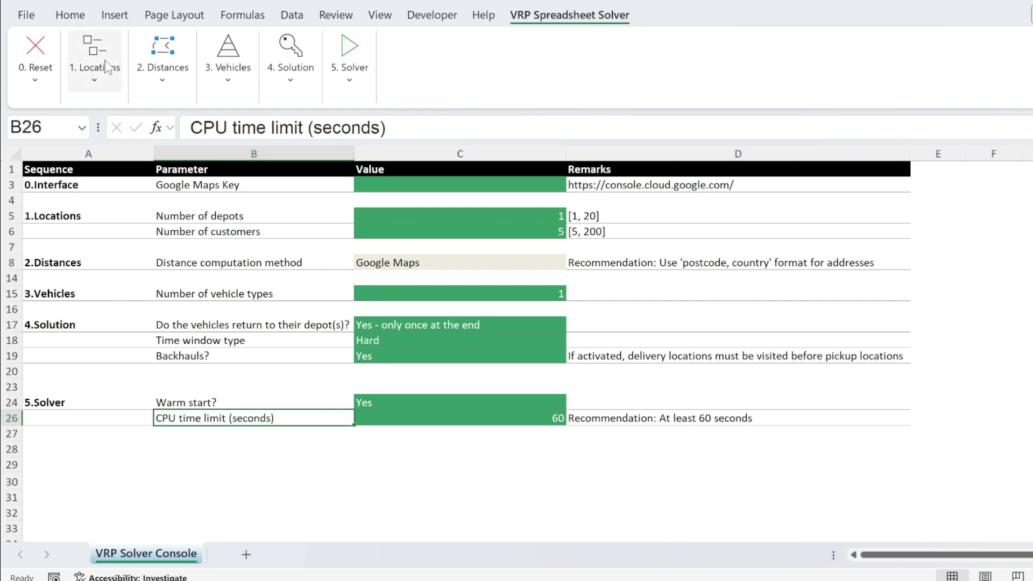
{"action": "left_click", "coordinate": [95, 62]}
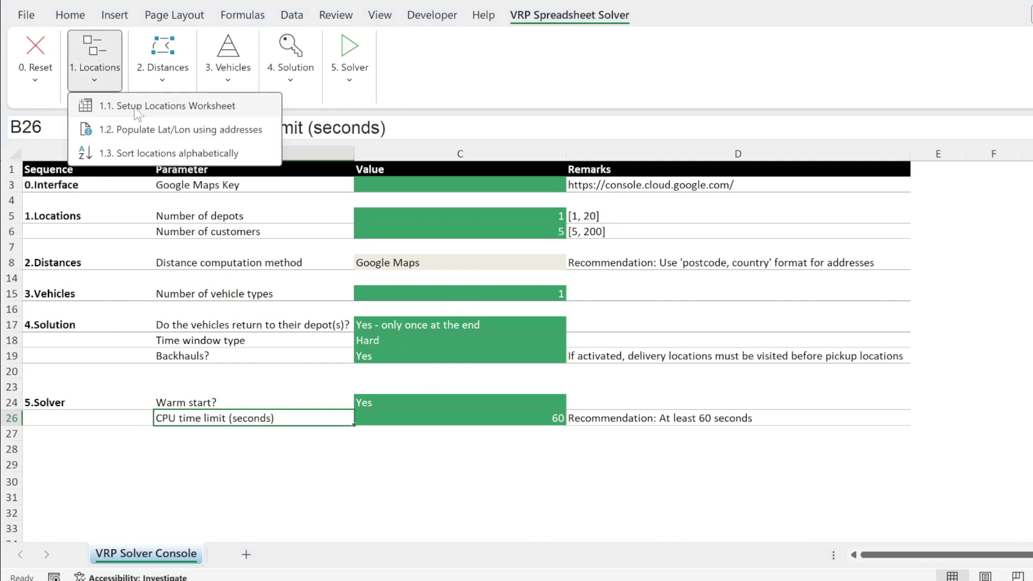
Create the 1.Locations sheet and compare its depot and customer rows with the console's counts
{"action": "left_click", "coordinate": [135, 108]}
{"action": "left_click", "coordinate": [689, 343]}
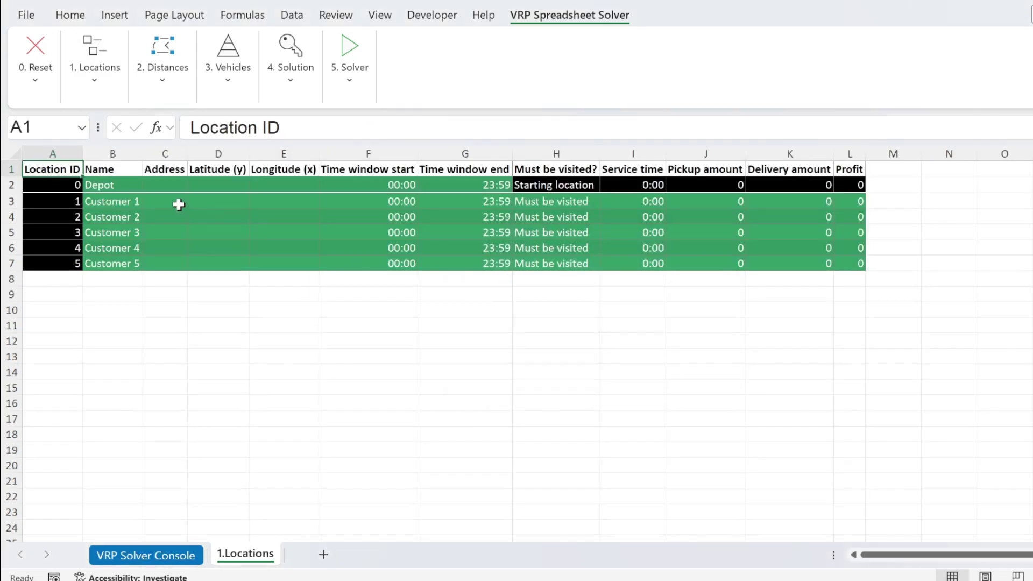
{"action": "left_click", "coordinate": [119, 185]}
{"action": "left_click_drag", "start_coordinate": [118, 199], "coordinate": [118, 263]}
{"action": "left_click", "coordinate": [159, 555]}
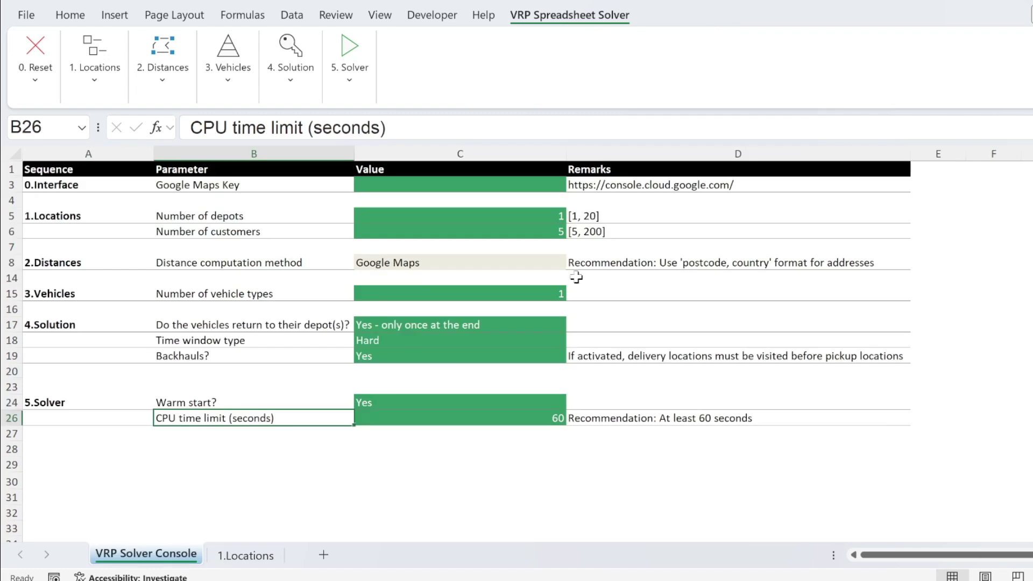
{"action": "left_click", "coordinate": [554, 218]}
{"action": "left_click", "coordinate": [548, 233]}
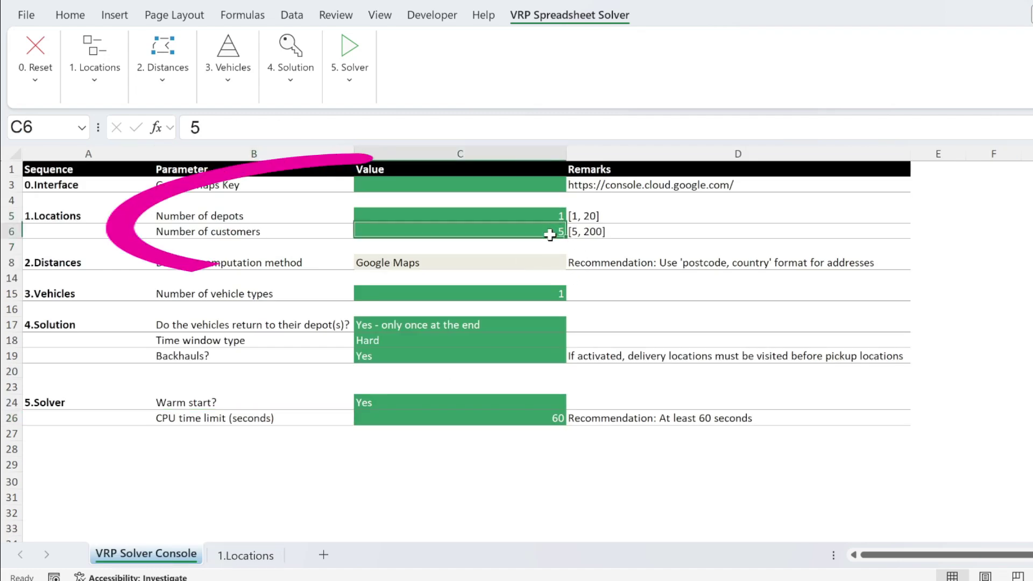
{"action": "left_click", "coordinate": [245, 555]}
Copy the six names and addresses from Book2 and paste them at B2 of VRP_v1
{"action": "mouse_move", "coordinate": [781, 578]}
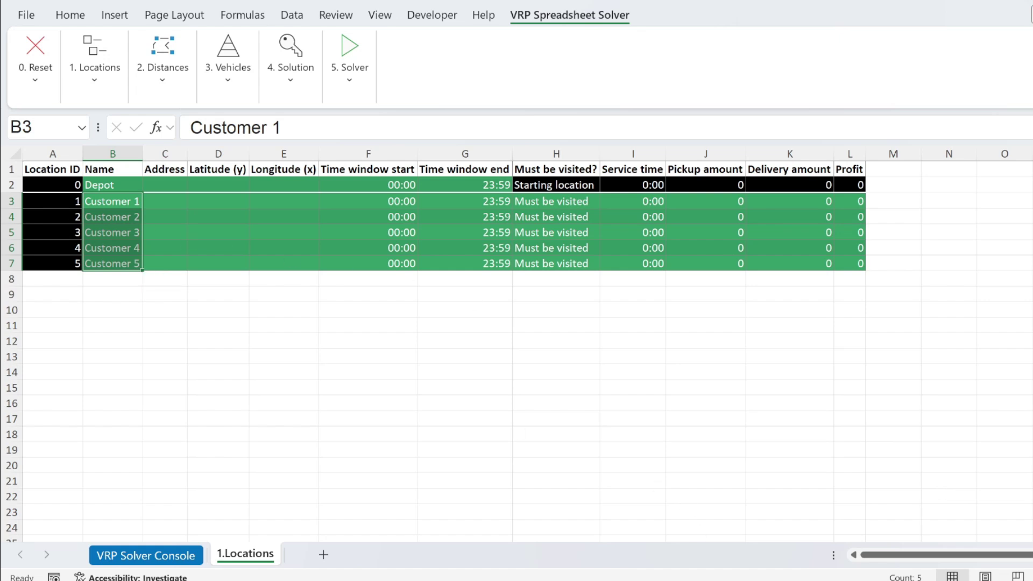
{"action": "left_click", "coordinate": [790, 518]}
{"action": "left_click_drag", "start_coordinate": [41, 185], "coordinate": [120, 293]}
{"action": "key", "text": "ctrl+c"}
{"action": "mouse_move", "coordinate": [781, 579]}
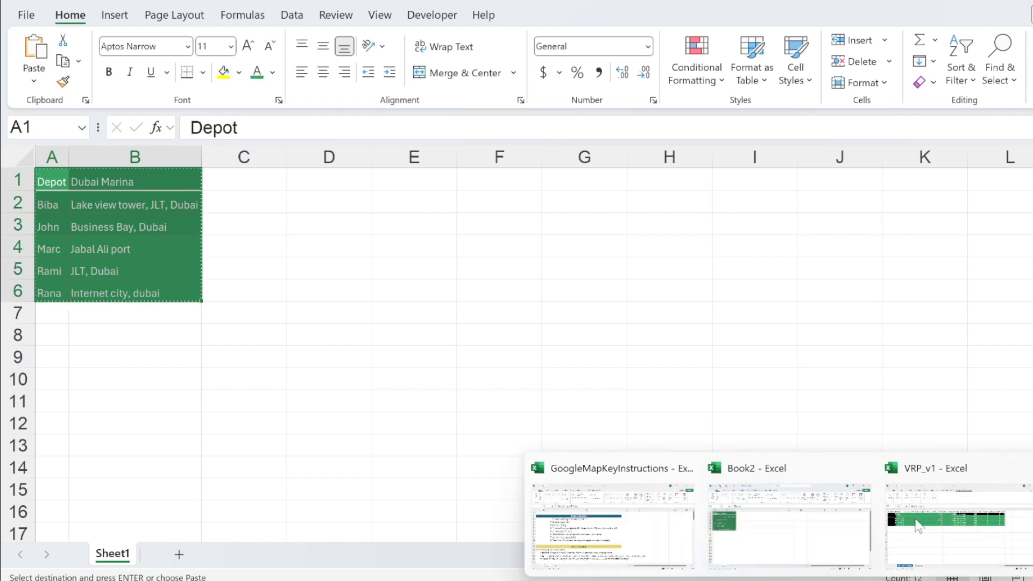
{"action": "left_click", "coordinate": [917, 525]}
{"action": "left_click", "coordinate": [132, 185]}
{"action": "key", "text": "ctrl+v"}
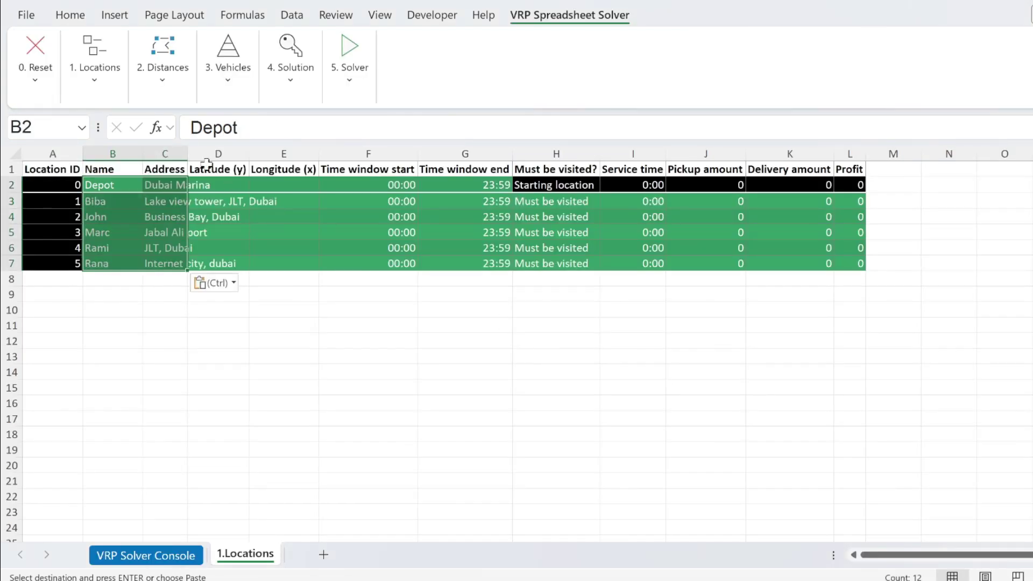
Autofit columns B and C to the pasted names and addresses
{"action": "double_click", "coordinate": [141, 155]}
{"action": "double_click", "coordinate": [161, 154]}
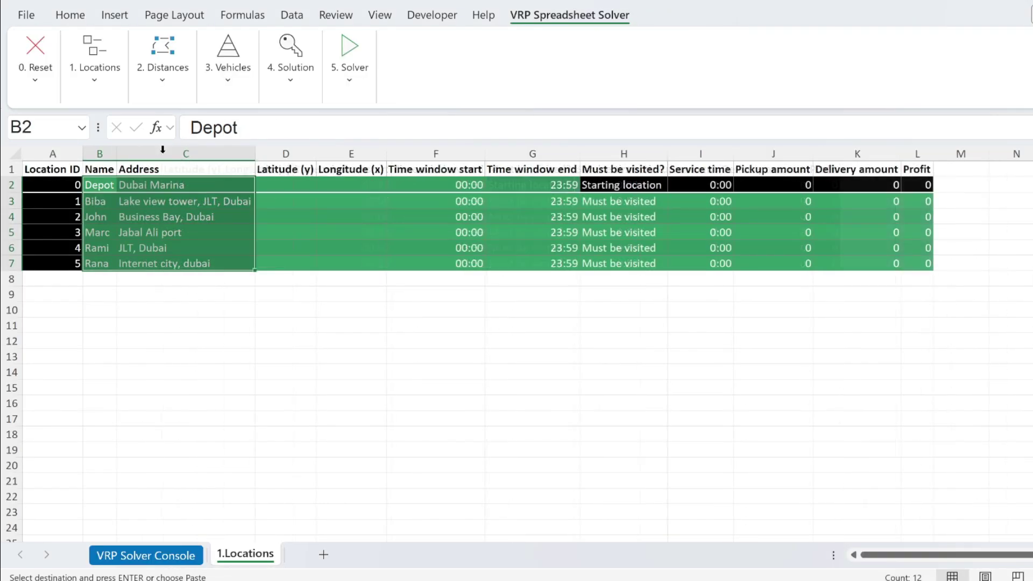
{"action": "left_click", "coordinate": [186, 310]}
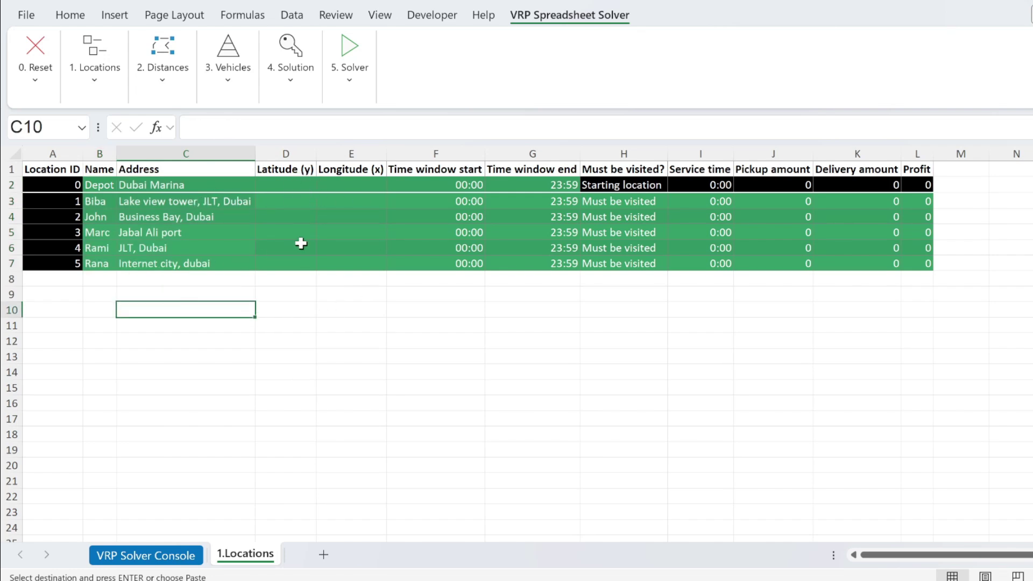
{"action": "left_click", "coordinate": [291, 185]}
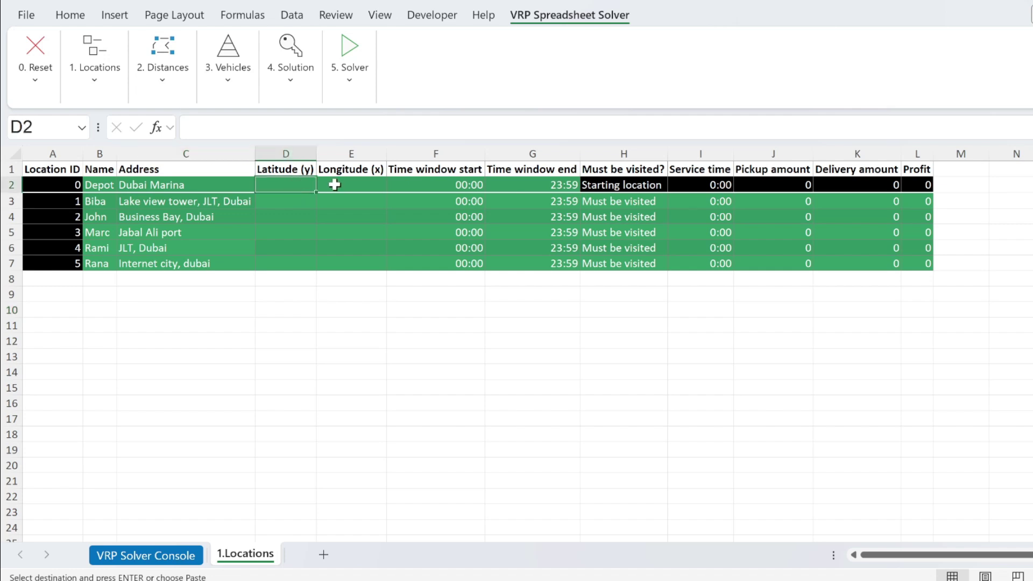
{"action": "left_click", "coordinate": [104, 61]}
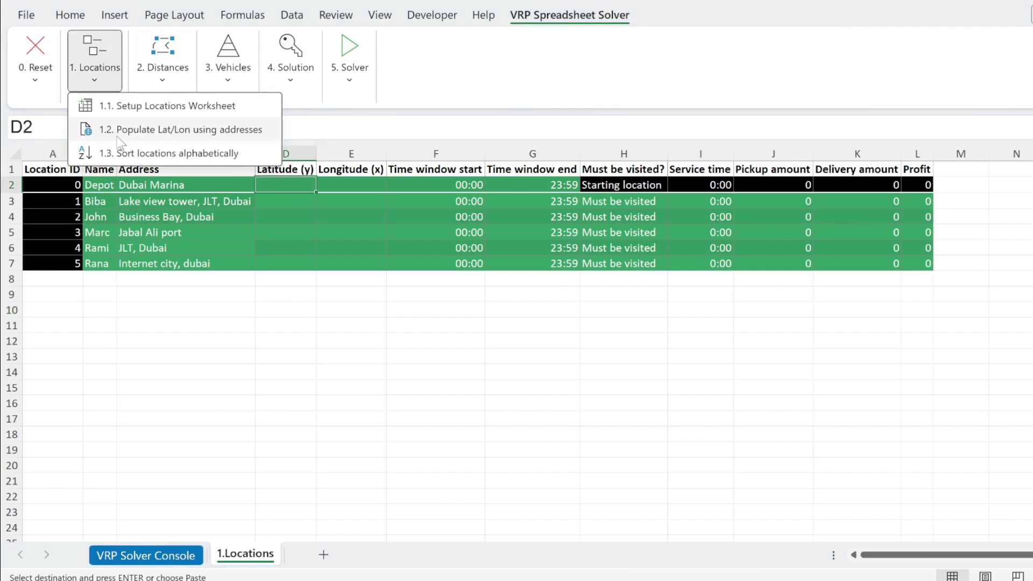
{"action": "left_click", "coordinate": [175, 130]}
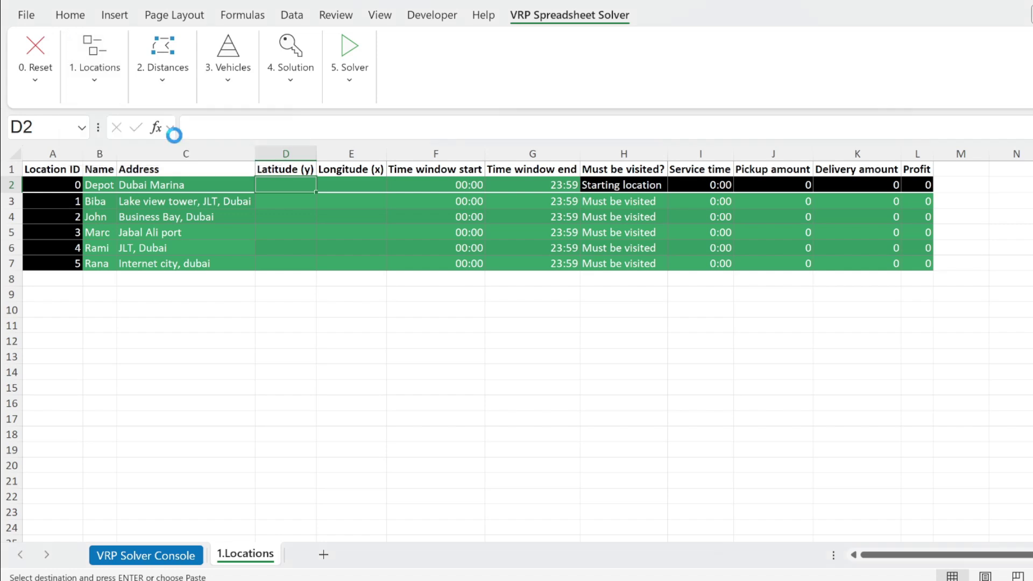
{"action": "left_click", "coordinate": [675, 339]}
{"action": "double_click", "coordinate": [317, 149]}
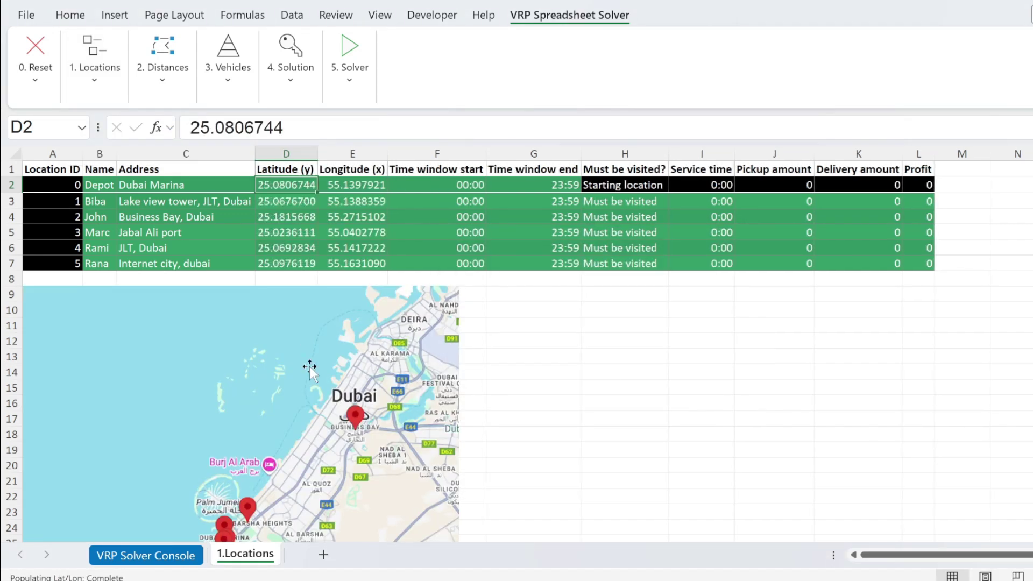
{"action": "scroll", "coordinate": [311, 253], "scroll_direction": "down", "scroll_amount": 2}
{"action": "scroll", "coordinate": [394, 379], "scroll_direction": "up", "scroll_amount": 2}
{"action": "left_click", "coordinate": [442, 184]}
{"action": "left_click", "coordinate": [519, 184]}
{"action": "left_click", "coordinate": [453, 185]}
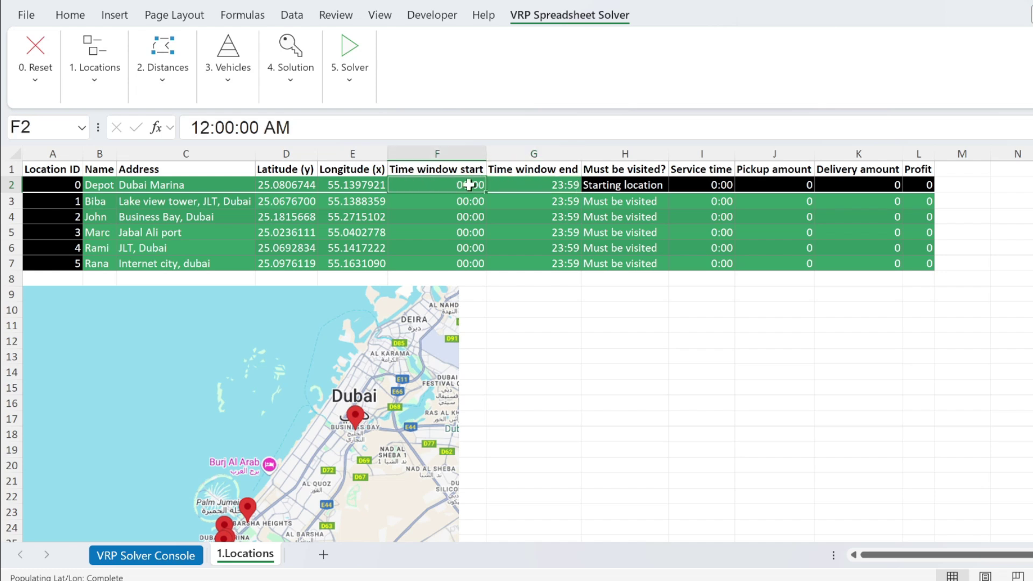
{"action": "left_click", "coordinate": [448, 201]}
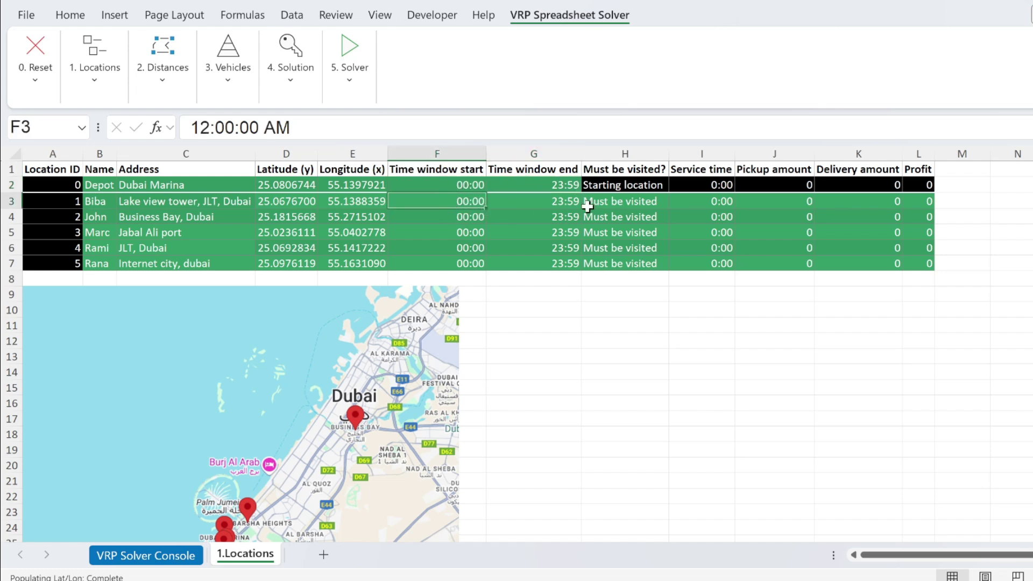
{"action": "left_click", "coordinate": [570, 202]}
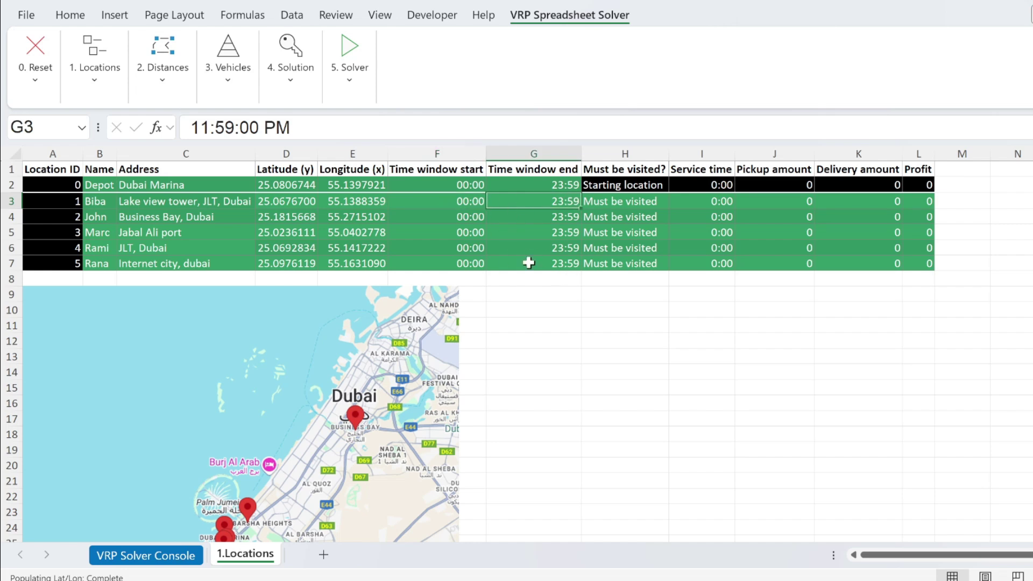
{"action": "left_click", "coordinate": [660, 202]}
{"action": "left_click", "coordinate": [675, 202]}
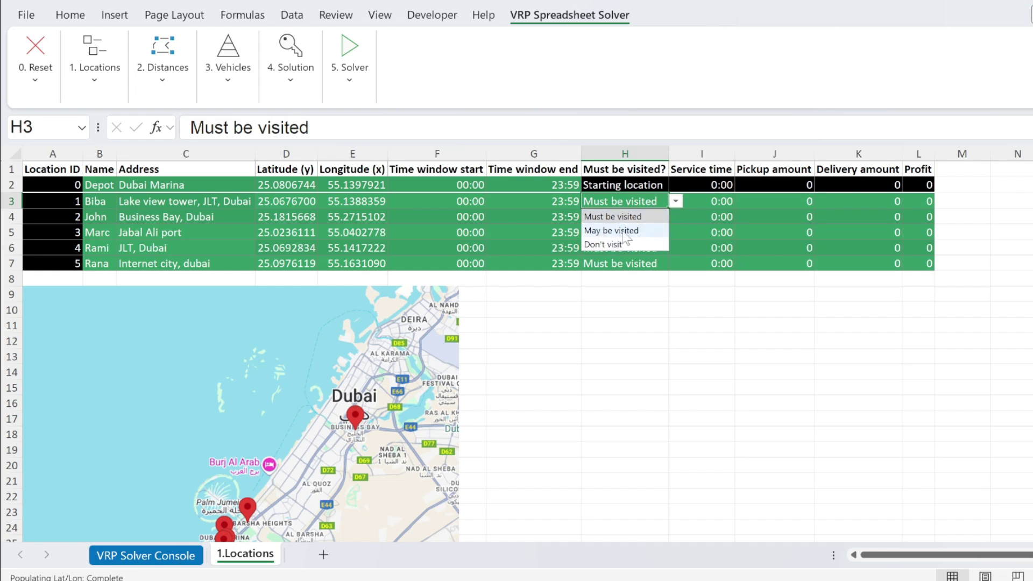
{"action": "left_click", "coordinate": [632, 280]}
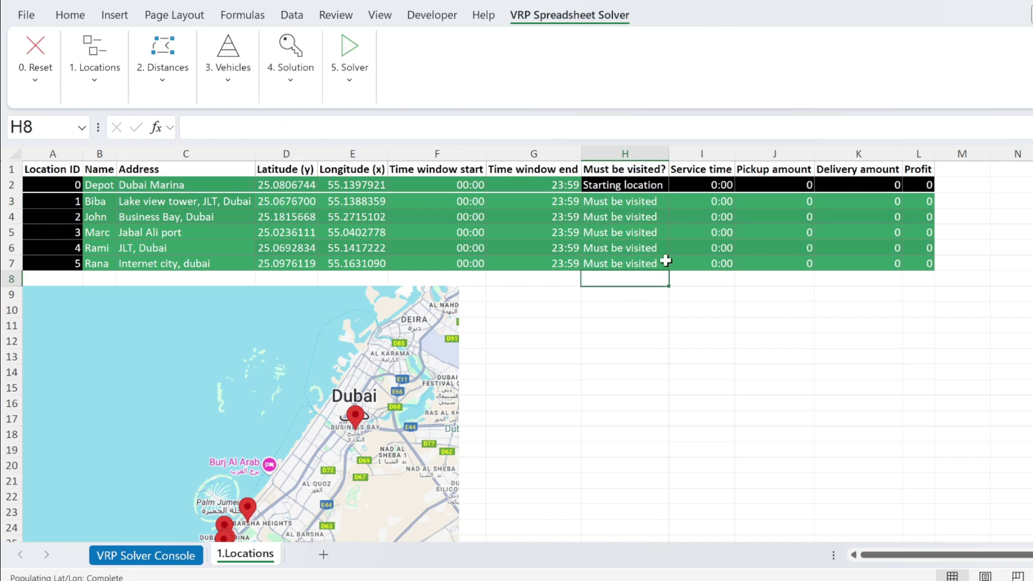
{"action": "left_click", "coordinate": [718, 205]}
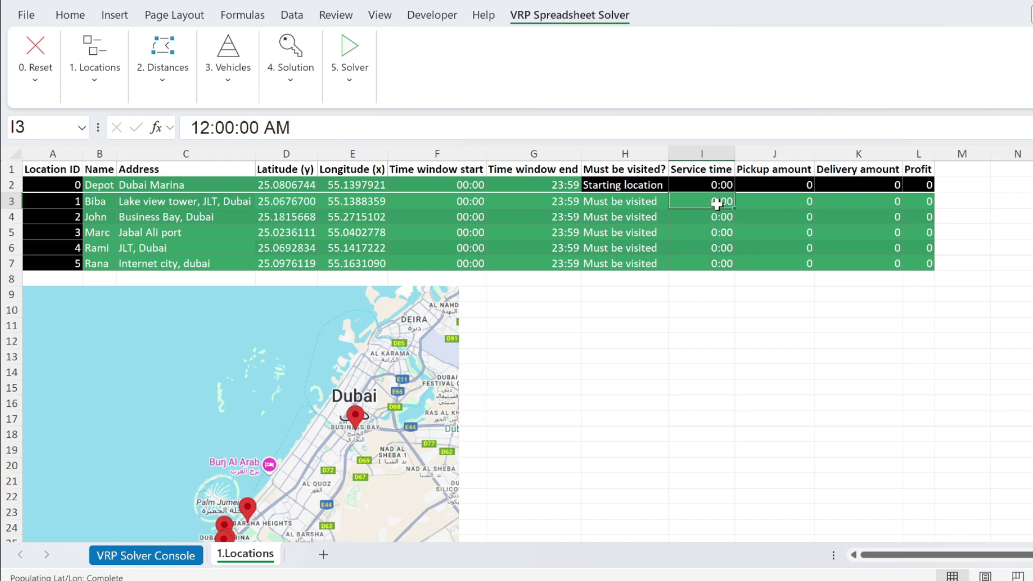
Build helper cells converting 5 minutes to hours and then to a day fraction (0.00347222)
{"action": "left_click", "coordinate": [720, 314]}
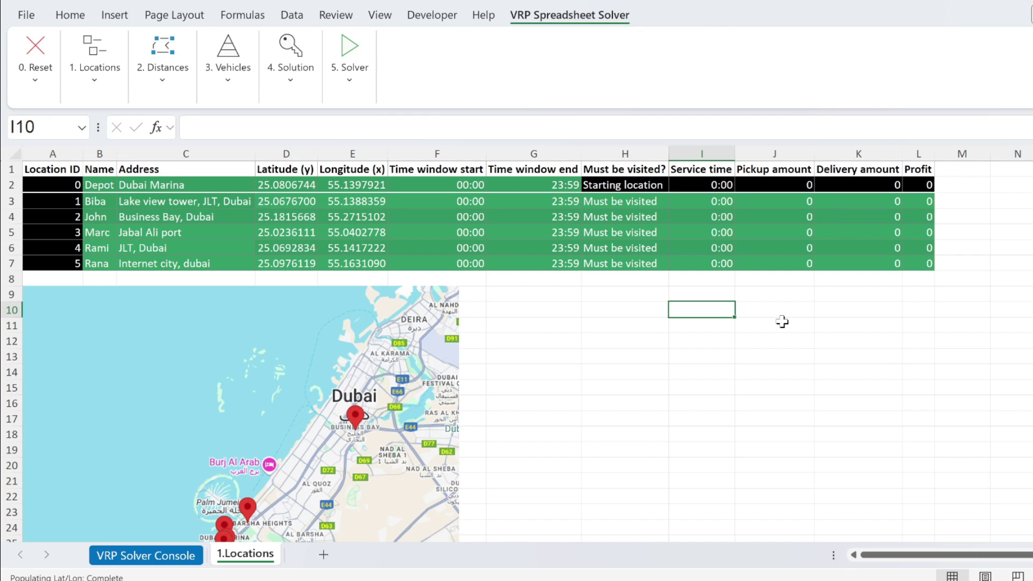
{"action": "type", "text": "5"}
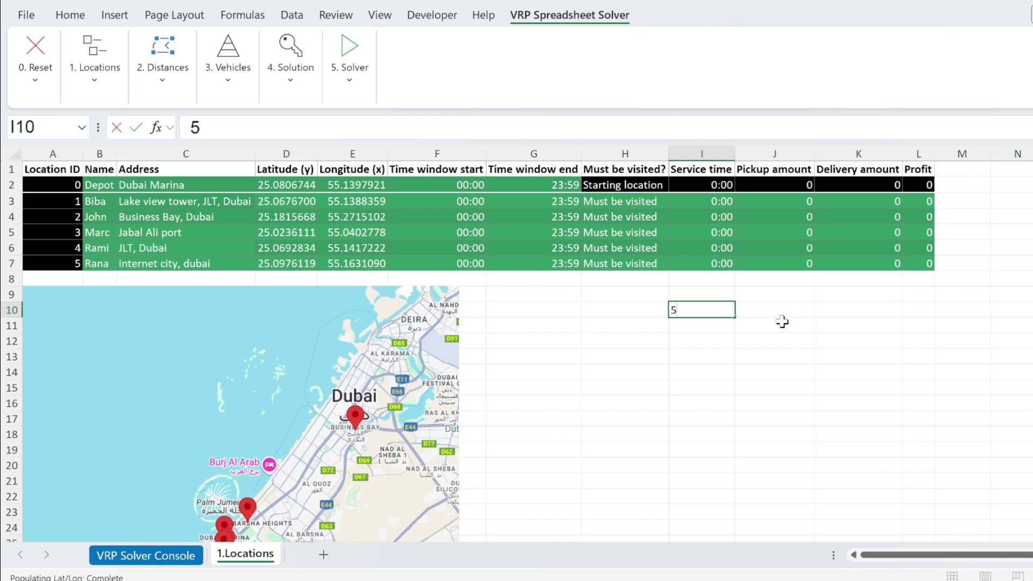
{"action": "key", "text": "Return"}
{"action": "type", "text": "="}
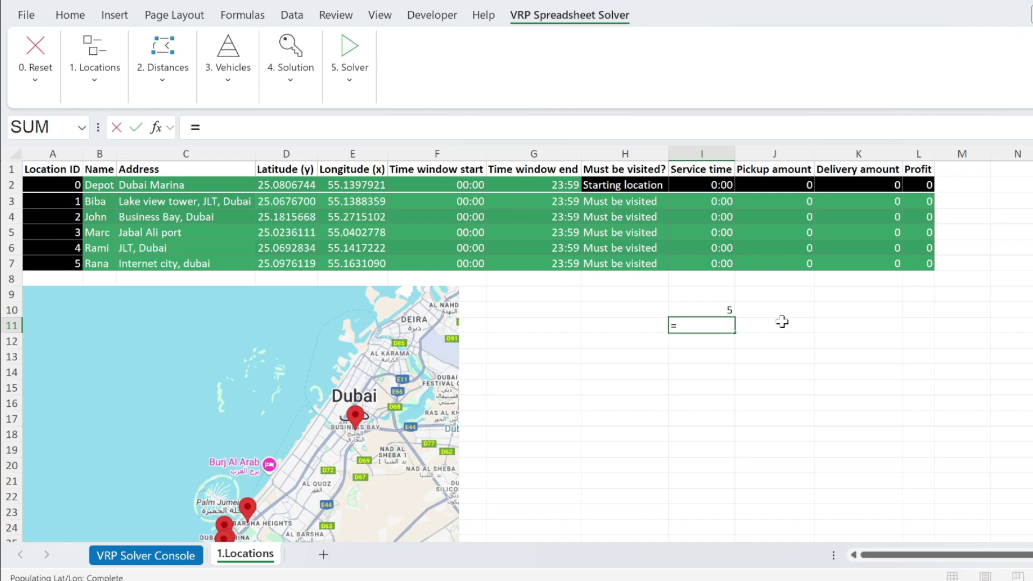
{"action": "key", "text": "Up"}
{"action": "type", "text": "/"}
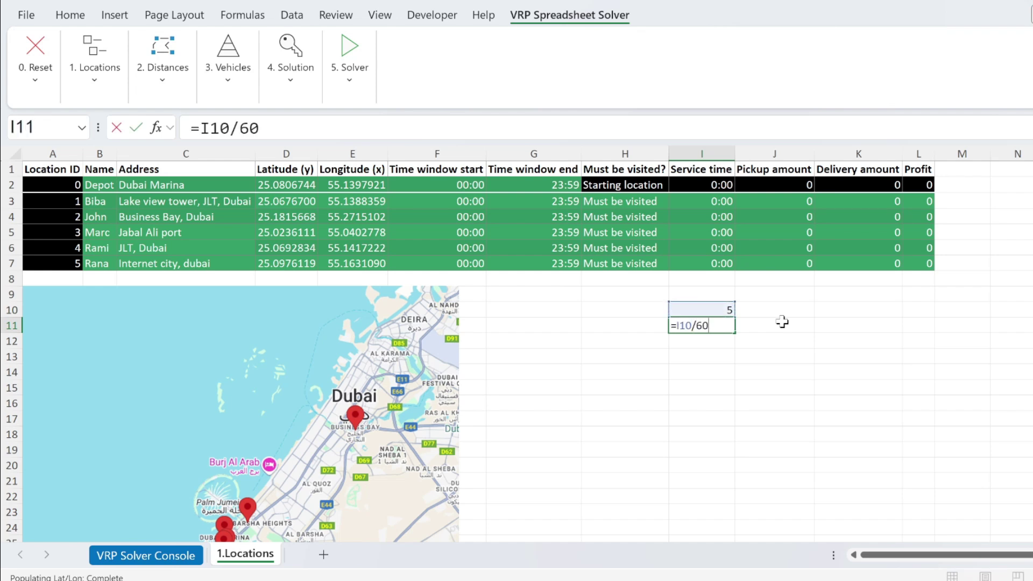
{"action": "key", "text": "Return"}
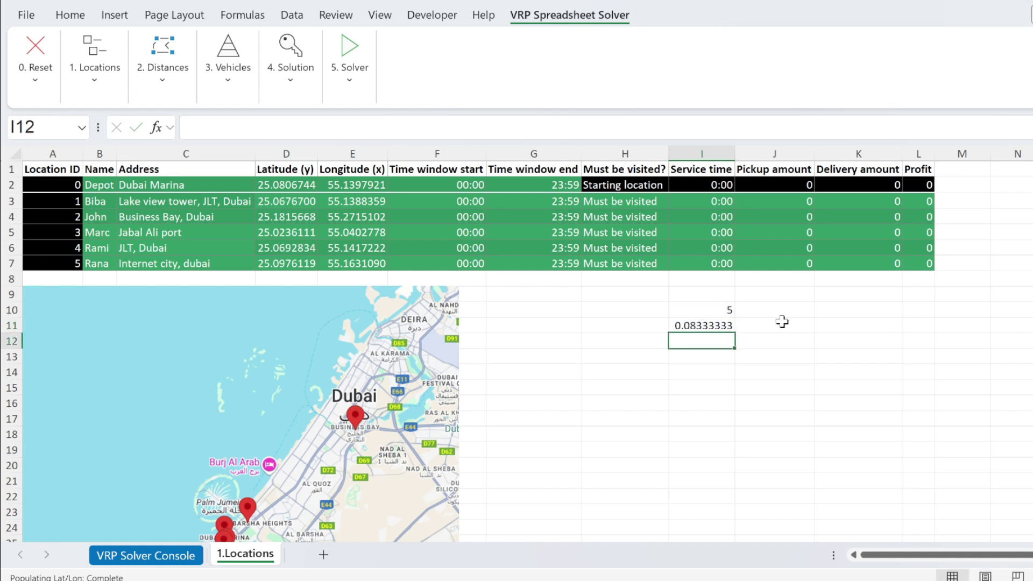
{"action": "type", "text": "="}
{"action": "key", "text": "Up"}
{"action": "type", "text": "/"}
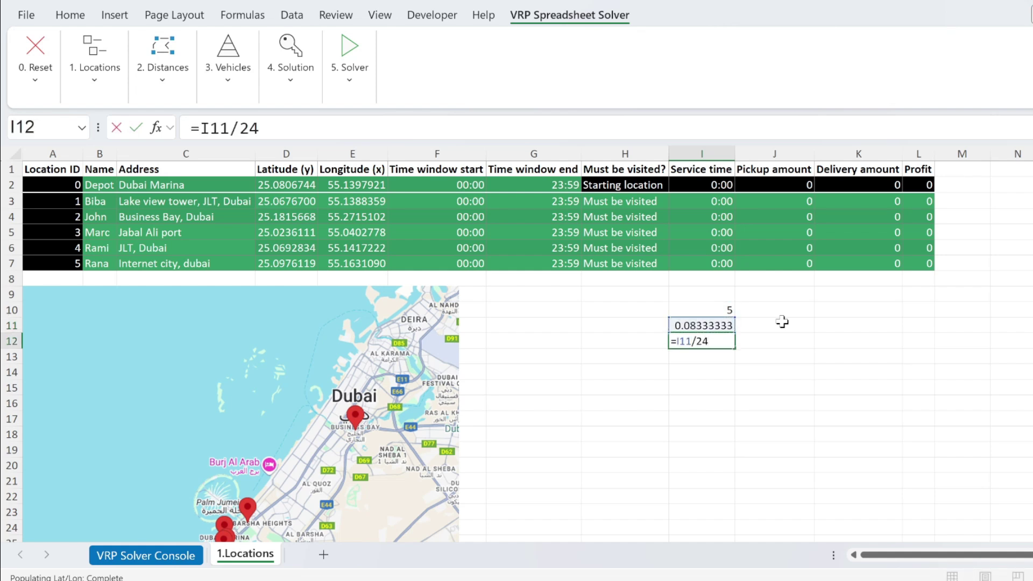
{"action": "key", "text": "Return"}
{"action": "key", "text": "Up"}
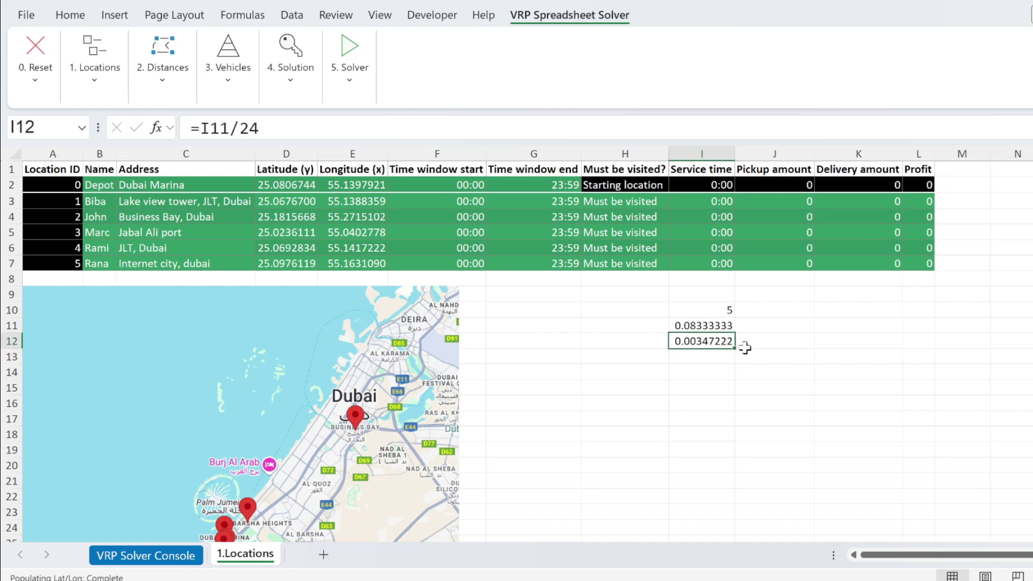
Paste the day fraction as a value into location 1's service time, giving 0:05
{"action": "left_click", "coordinate": [703, 202]}
{"action": "key", "text": "alt+e"}
{"action": "key", "text": "s"}
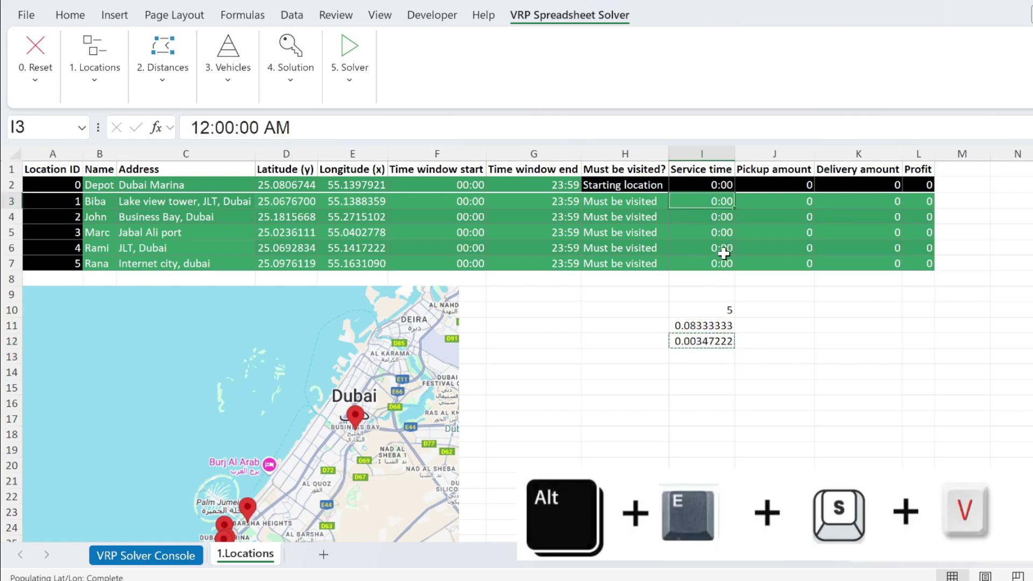
{"action": "key", "text": "v"}
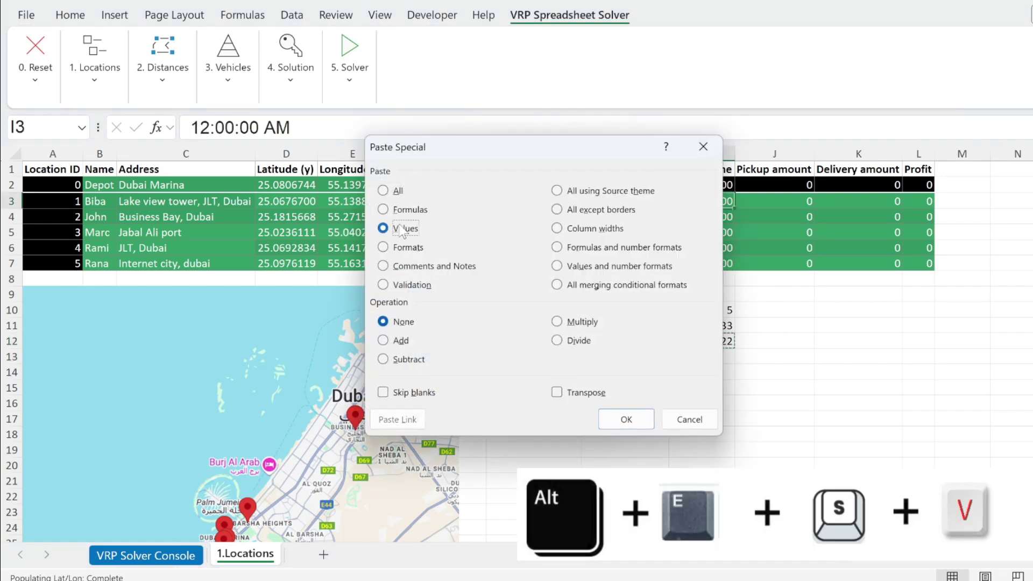
{"action": "left_click", "coordinate": [624, 418]}
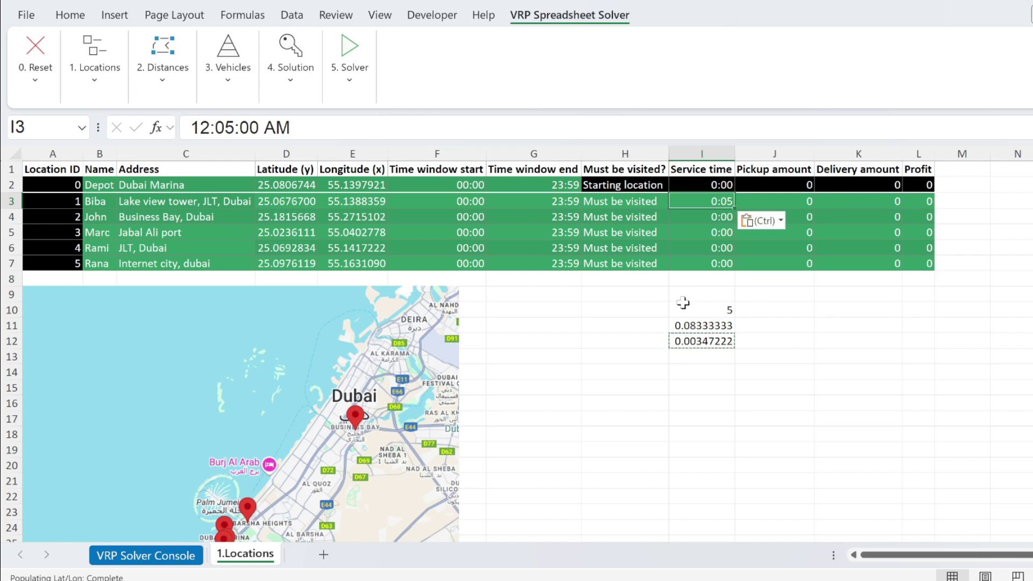
Clear helper cells I10:I12 and check location 1's pickup and delivery amounts
{"action": "left_click_drag", "start_coordinate": [706, 310], "coordinate": [706, 341]}
{"action": "key", "text": "Delete"}
{"action": "left_click", "coordinate": [750, 370]}
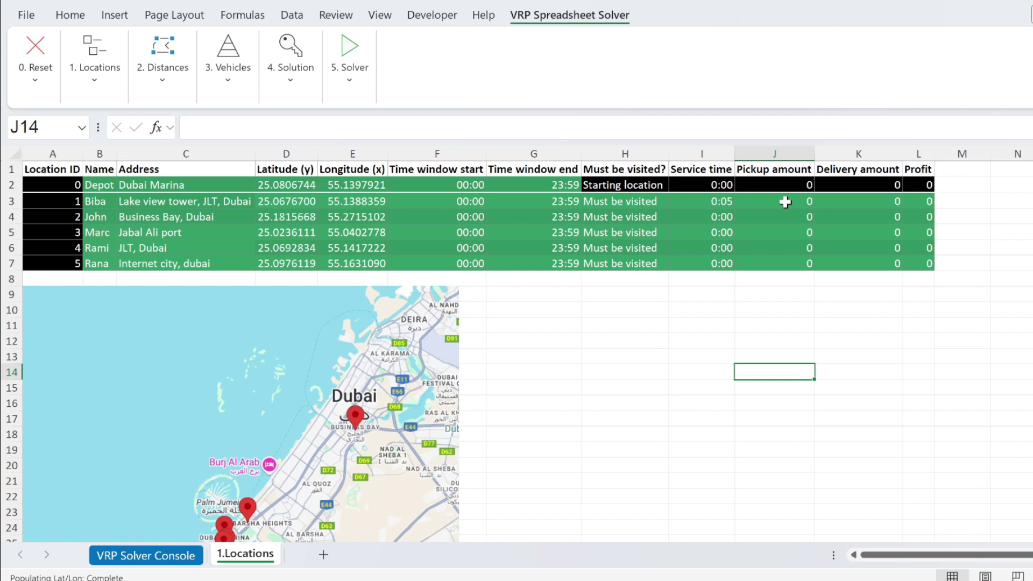
{"action": "left_click", "coordinate": [784, 203]}
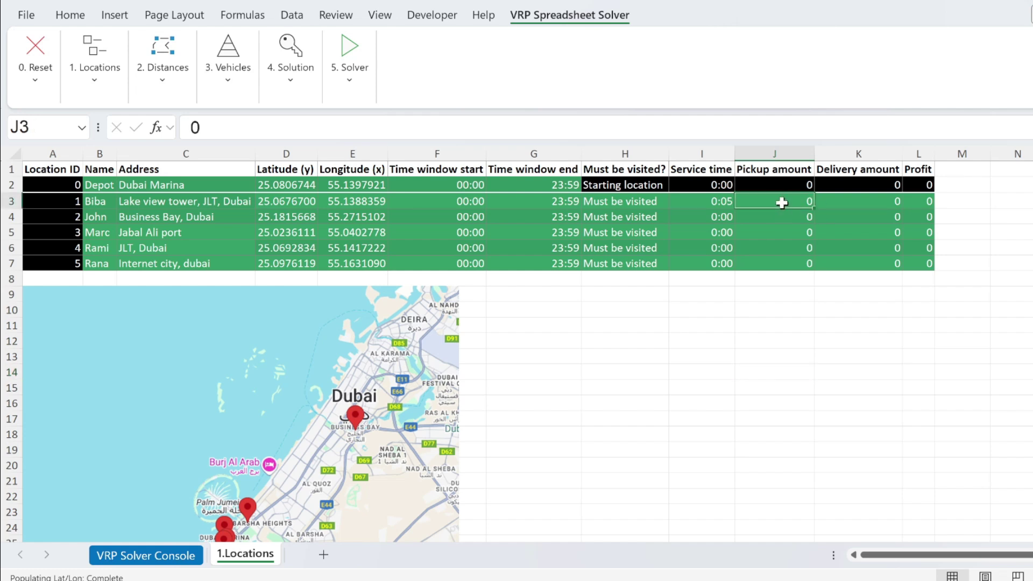
{"action": "left_click", "coordinate": [843, 209]}
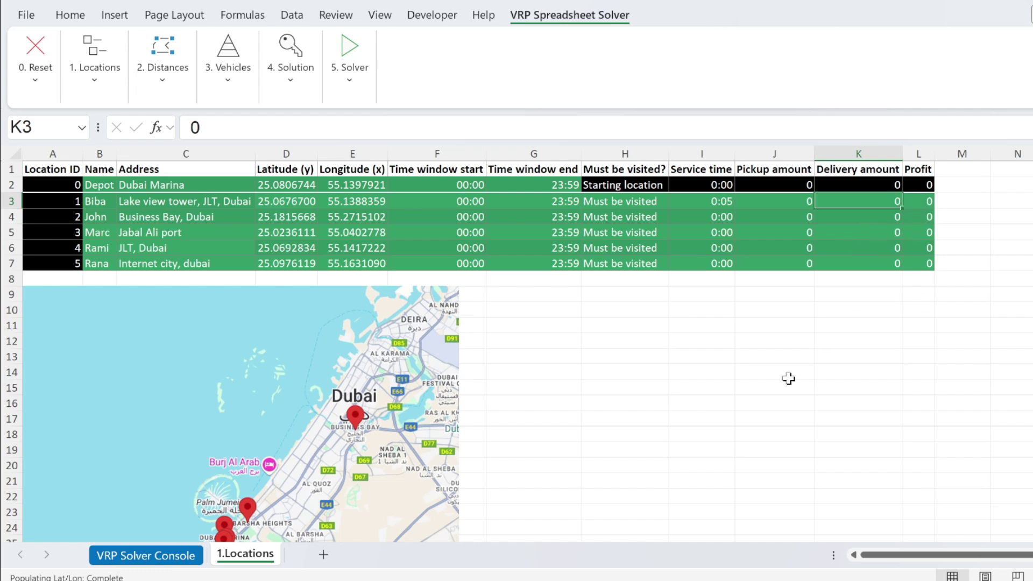
Bring up the 2. Distances menu on the VRP Spreadsheet Solver ribbon
{"action": "left_click", "coordinate": [163, 65]}
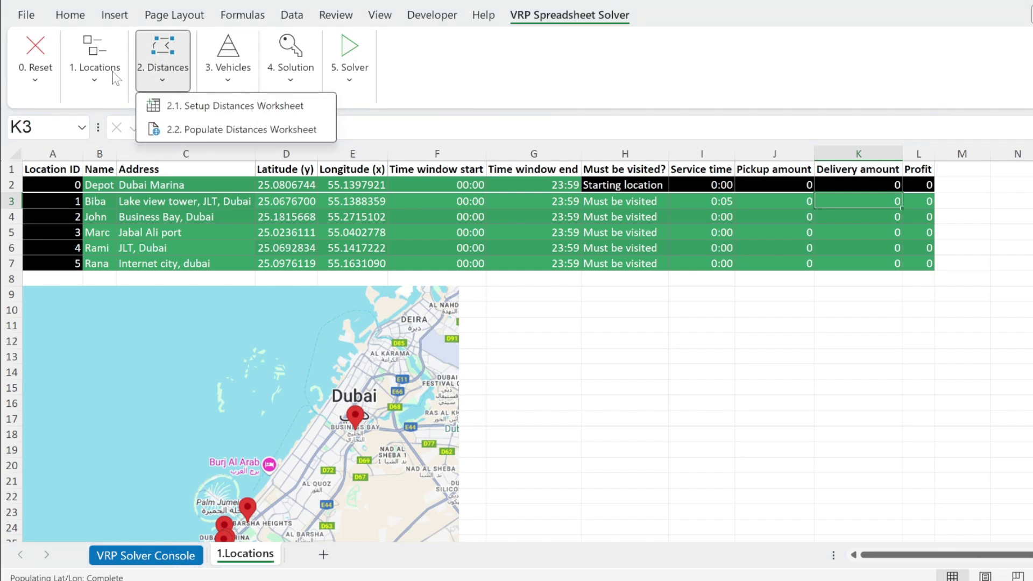
{"action": "left_click", "coordinate": [94, 63]}
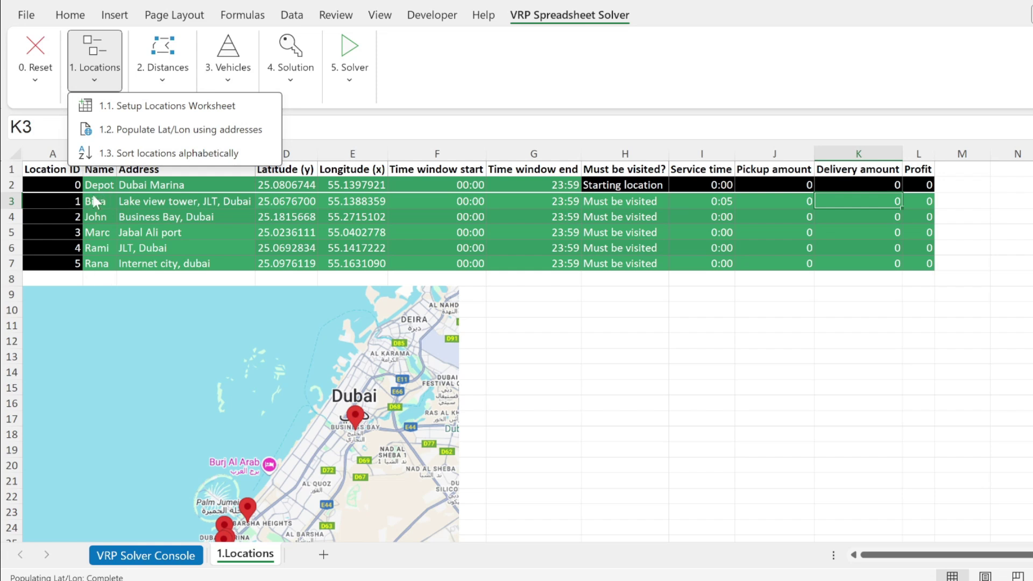
{"action": "left_click", "coordinate": [167, 62]}
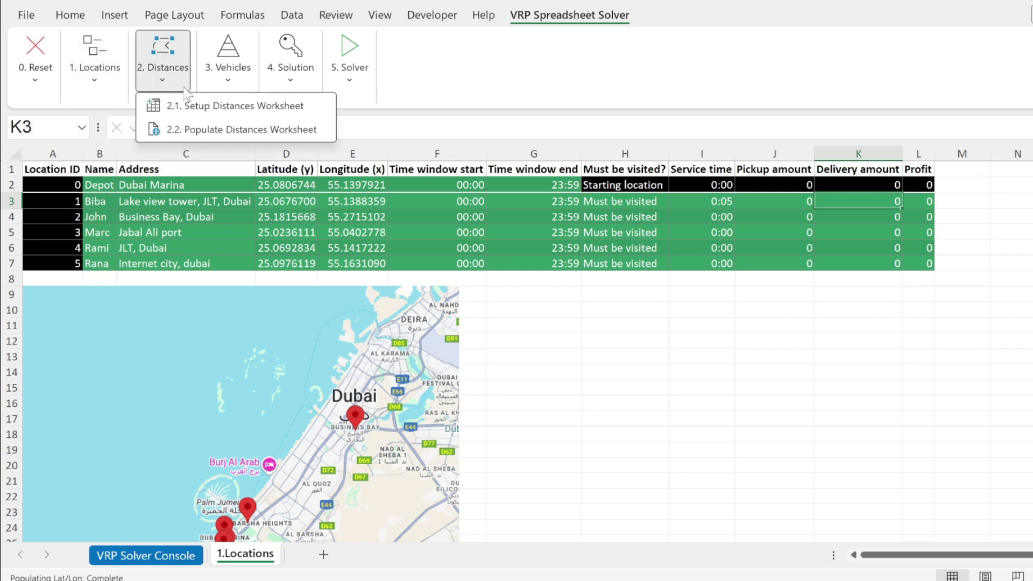
Run 2.1 Setup Distances Worksheet and confirm the prompts
{"action": "left_click", "coordinate": [251, 107]}
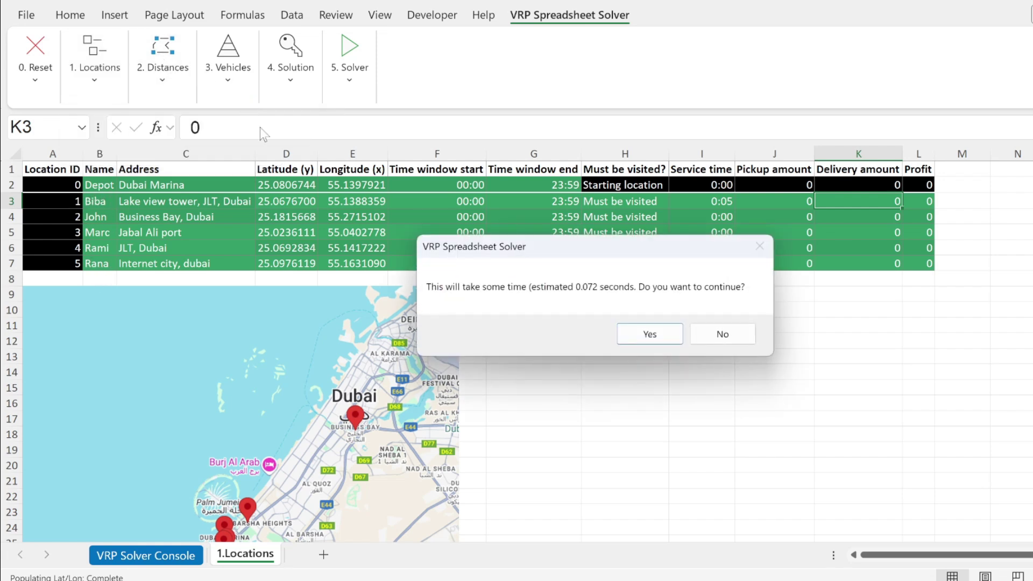
{"action": "left_click", "coordinate": [651, 331]}
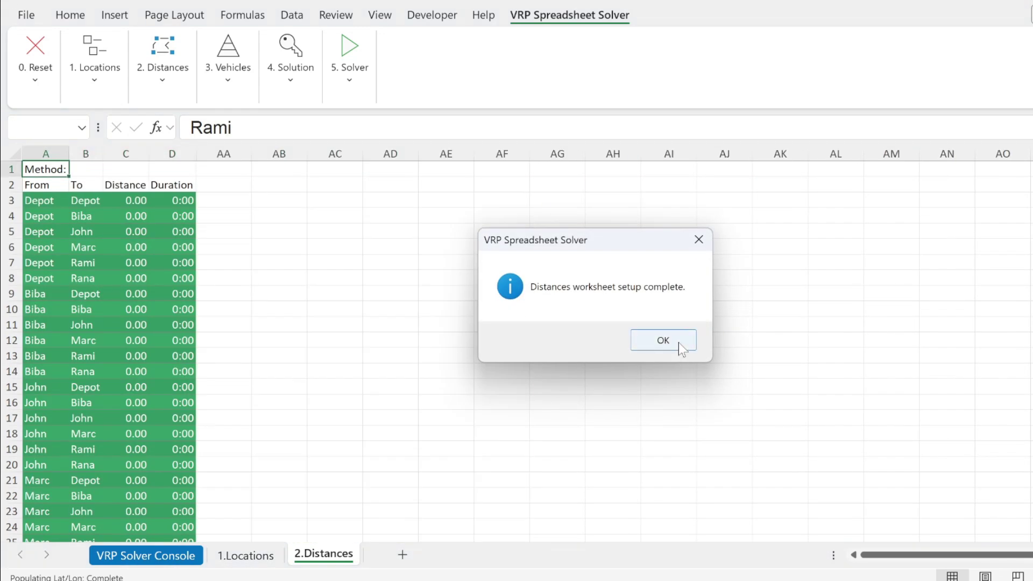
{"action": "left_click", "coordinate": [679, 342]}
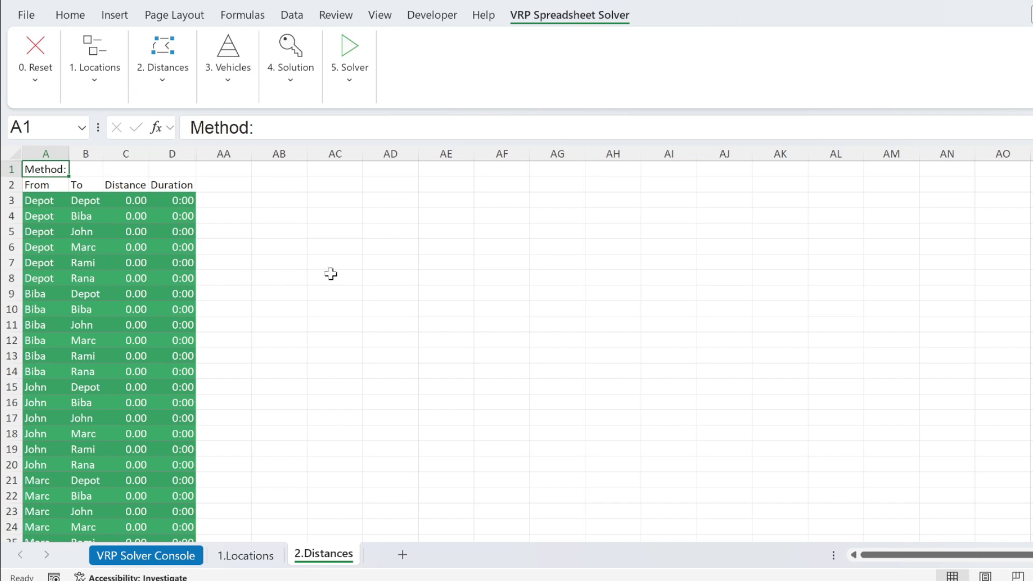
Review the From–To pairs and the zero Distance and Duration values on 2.Distances
{"action": "left_click", "coordinate": [118, 185]}
{"action": "left_click", "coordinate": [170, 185]}
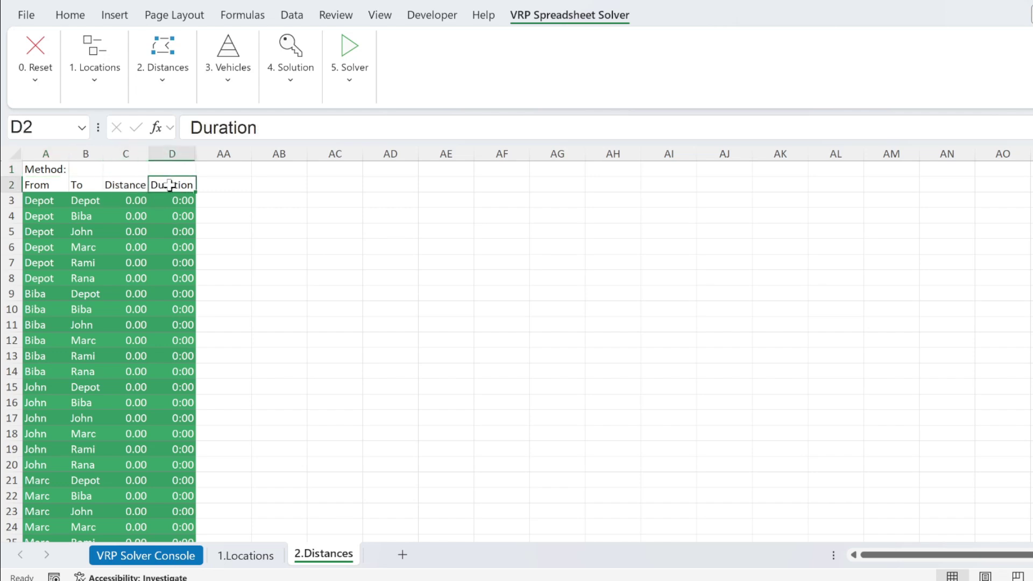
{"action": "left_click", "coordinate": [38, 295]}
{"action": "left_click", "coordinate": [83, 293]}
{"action": "left_click", "coordinate": [42, 312]}
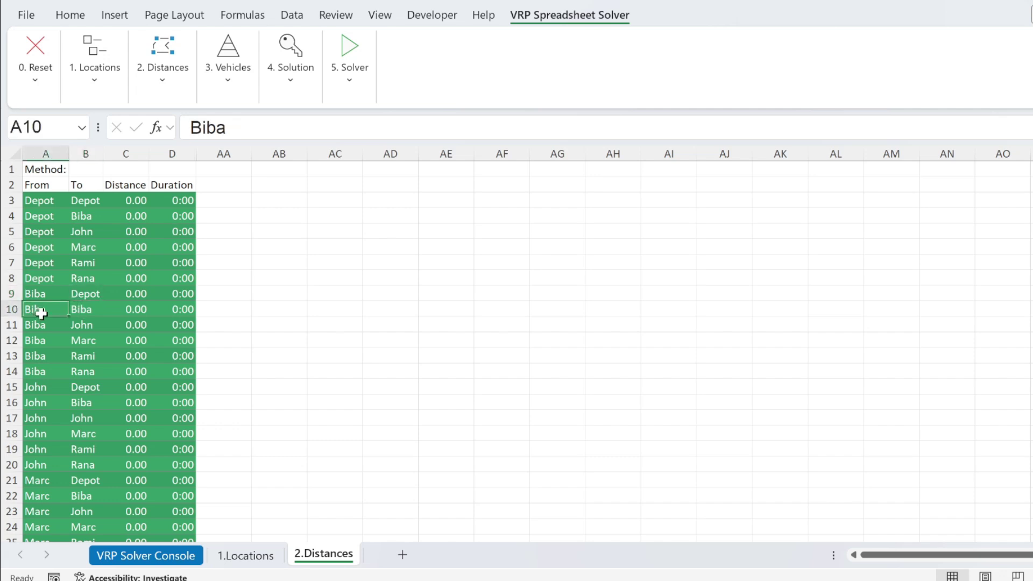
{"action": "left_click", "coordinate": [78, 310]}
{"action": "left_click", "coordinate": [35, 325]}
{"action": "left_click", "coordinate": [86, 326]}
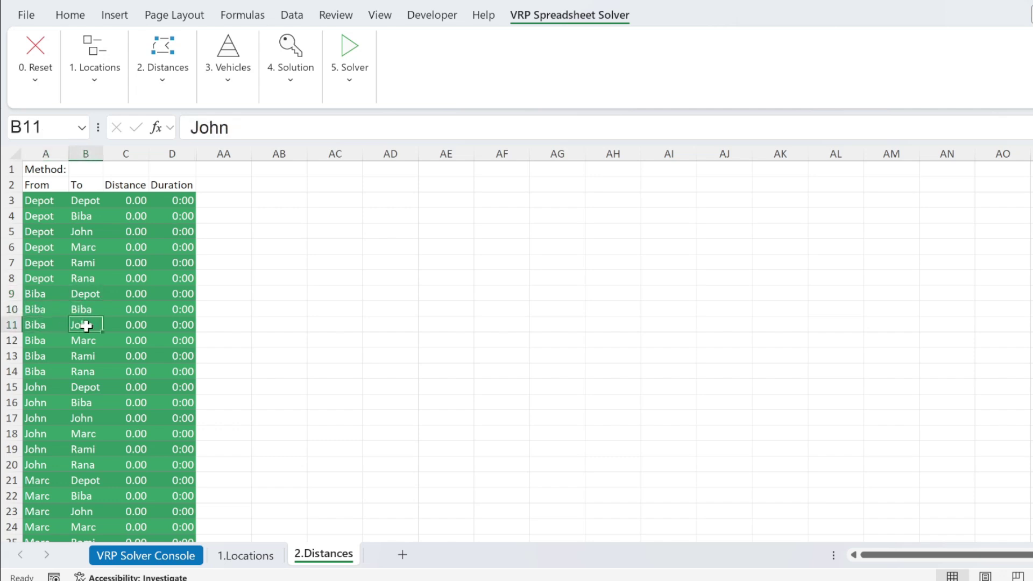
{"action": "left_click", "coordinate": [35, 340]}
{"action": "left_click", "coordinate": [78, 340]}
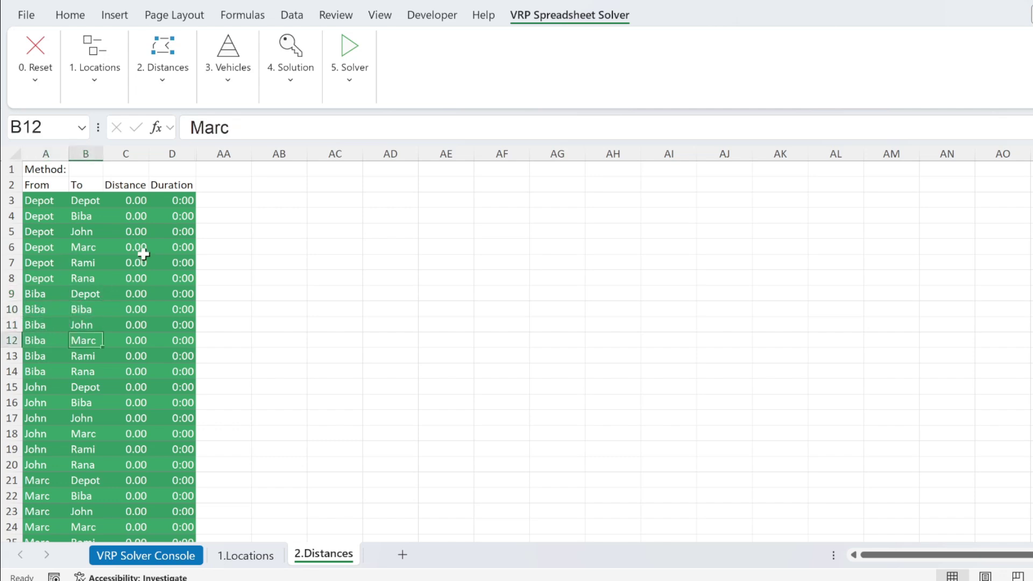
{"action": "left_click_drag", "start_coordinate": [129, 200], "coordinate": [119, 404]}
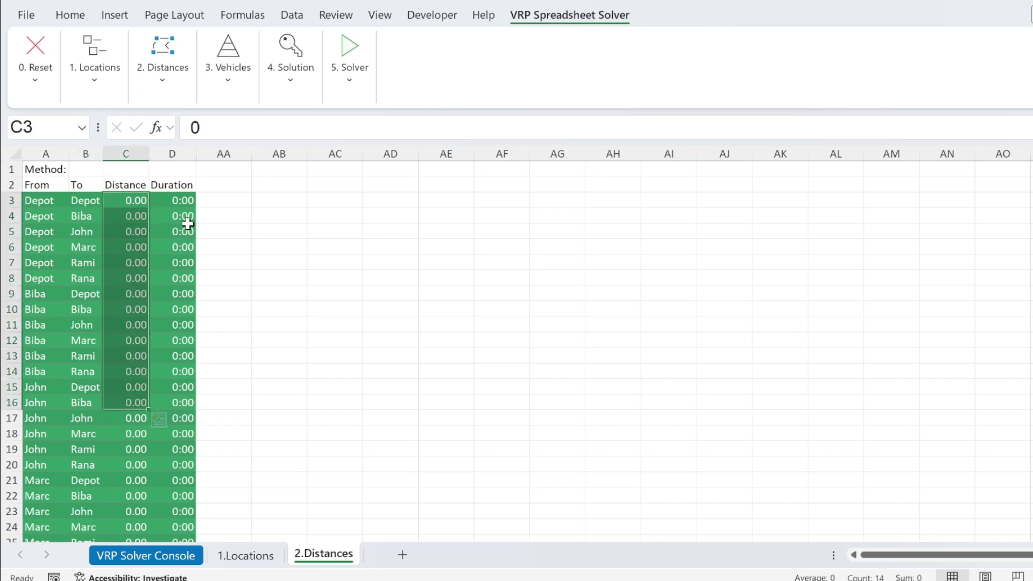
{"action": "left_click_drag", "start_coordinate": [183, 201], "coordinate": [183, 340]}
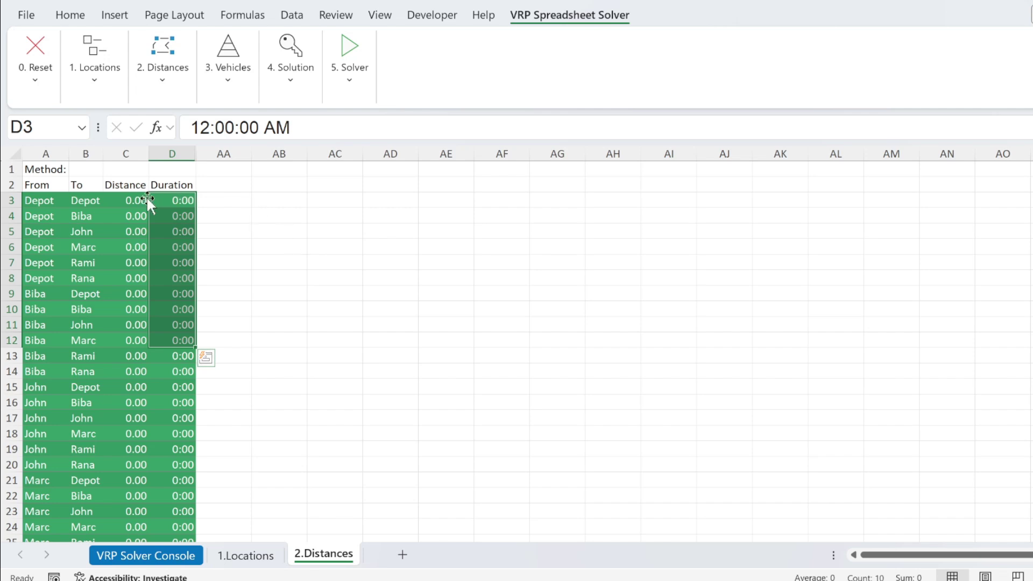
{"action": "left_click", "coordinate": [162, 59]}
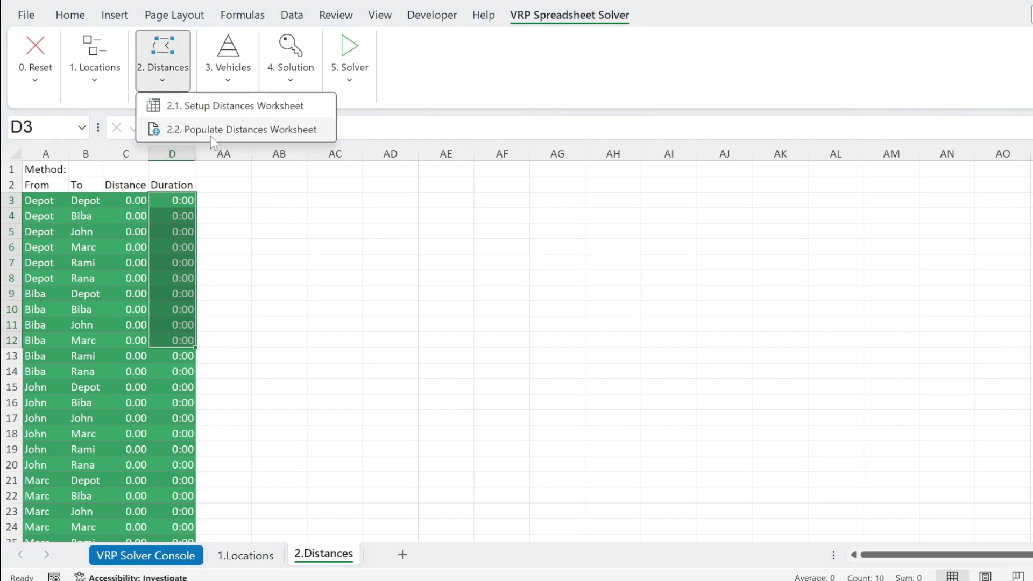
Populate the 2.Distances sheet with Google Maps driving distances and durations
{"action": "left_click", "coordinate": [243, 135]}
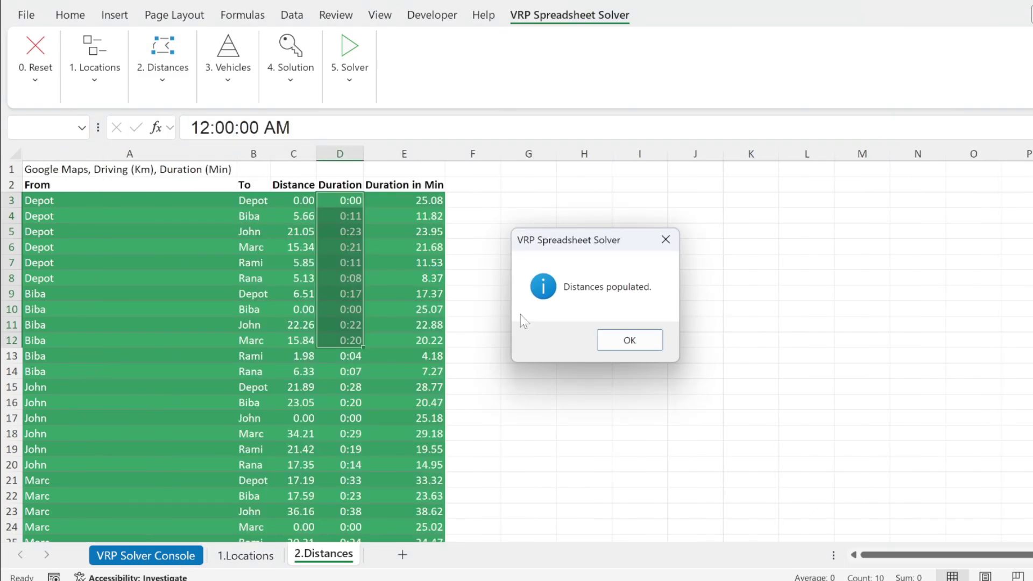
{"action": "left_click", "coordinate": [629, 339]}
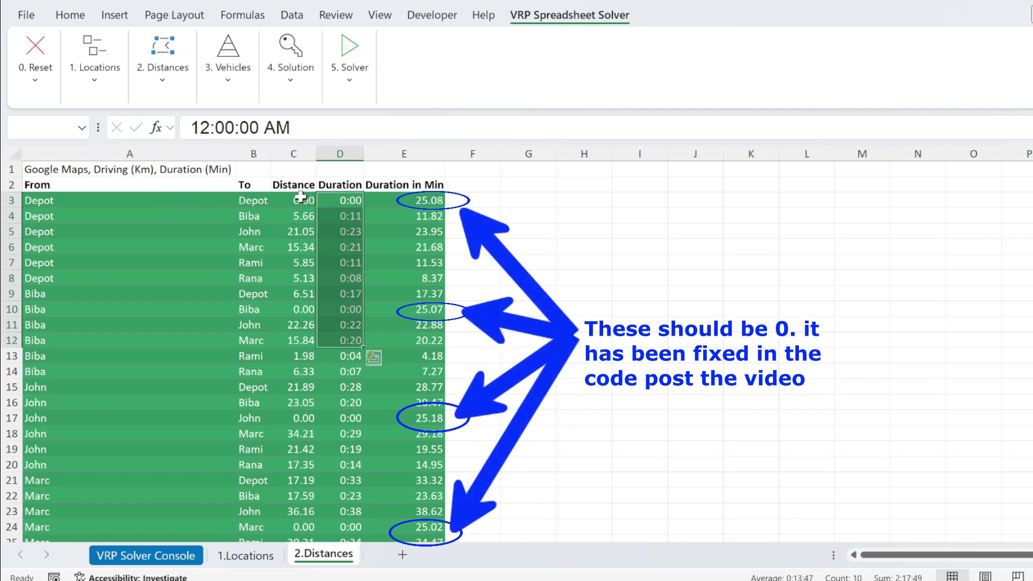
{"action": "left_click_drag", "start_coordinate": [300, 200], "coordinate": [304, 401]}
Check the Depot–Biba row: 5.66 km, 0:11 duration, and its minutes value
{"action": "left_click", "coordinate": [300, 232]}
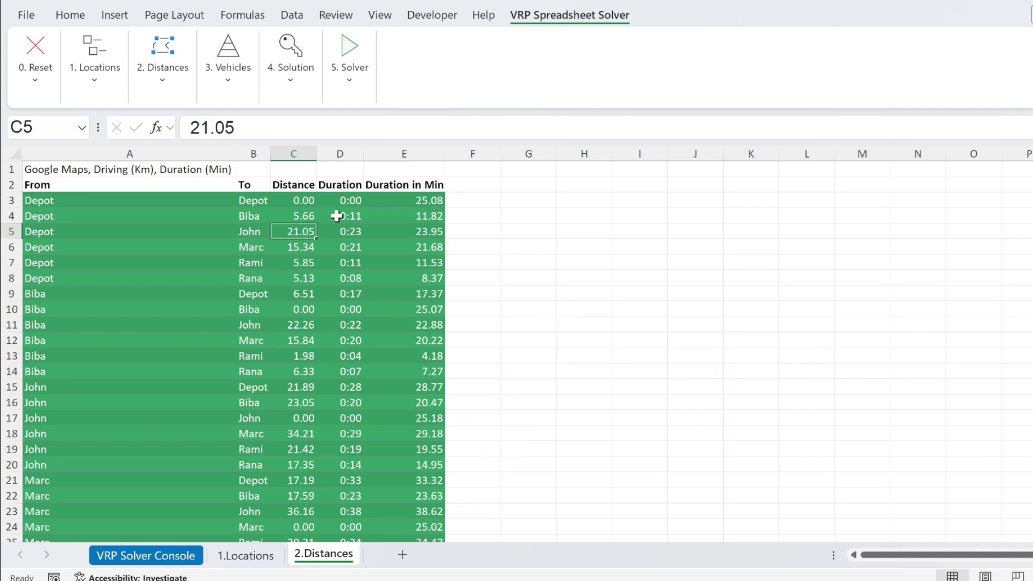
{"action": "left_click", "coordinate": [355, 229]}
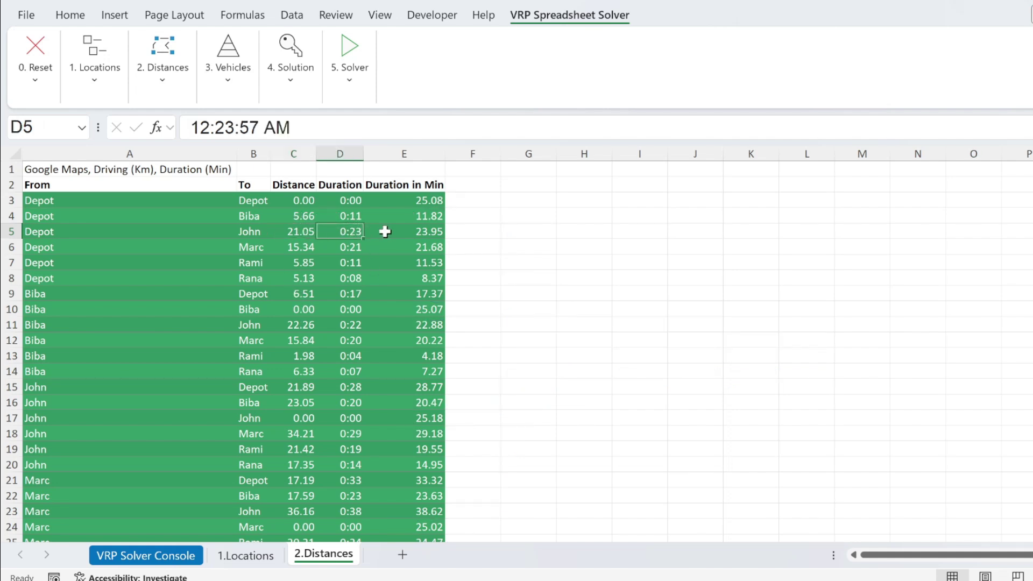
{"action": "left_click", "coordinate": [420, 232]}
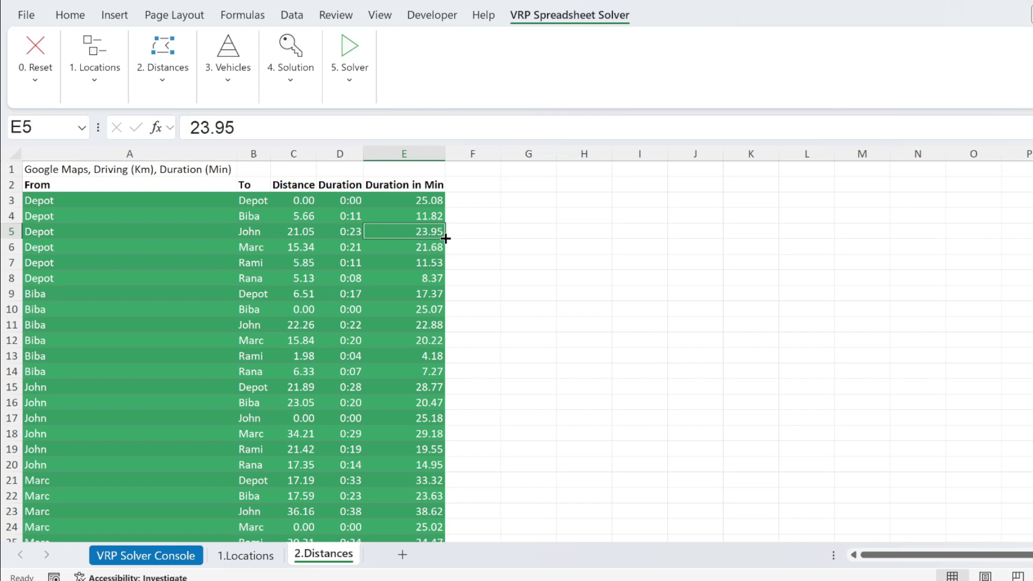
{"action": "left_click", "coordinate": [342, 231]}
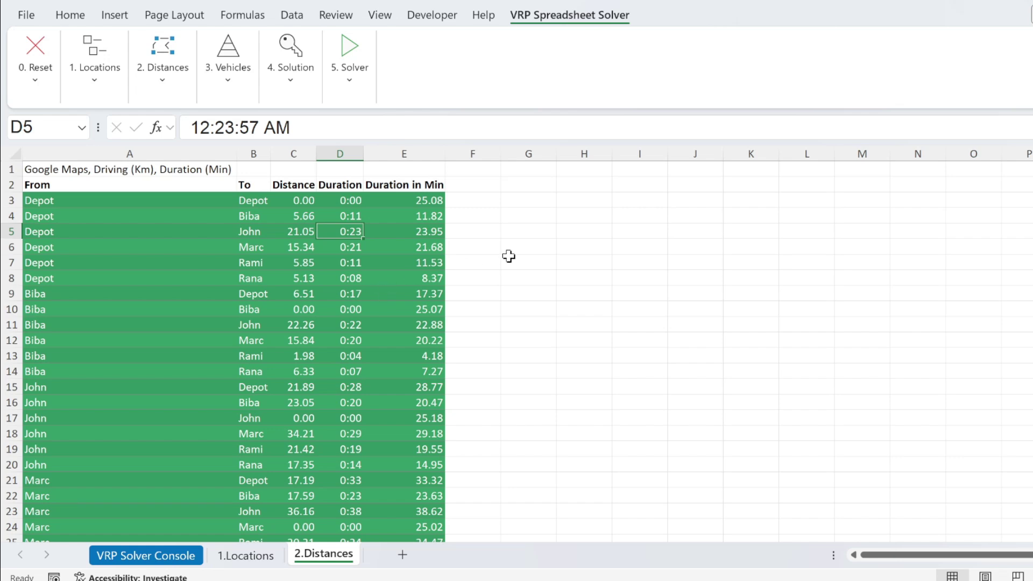
{"action": "left_click_drag", "start_coordinate": [337, 201], "coordinate": [344, 403]}
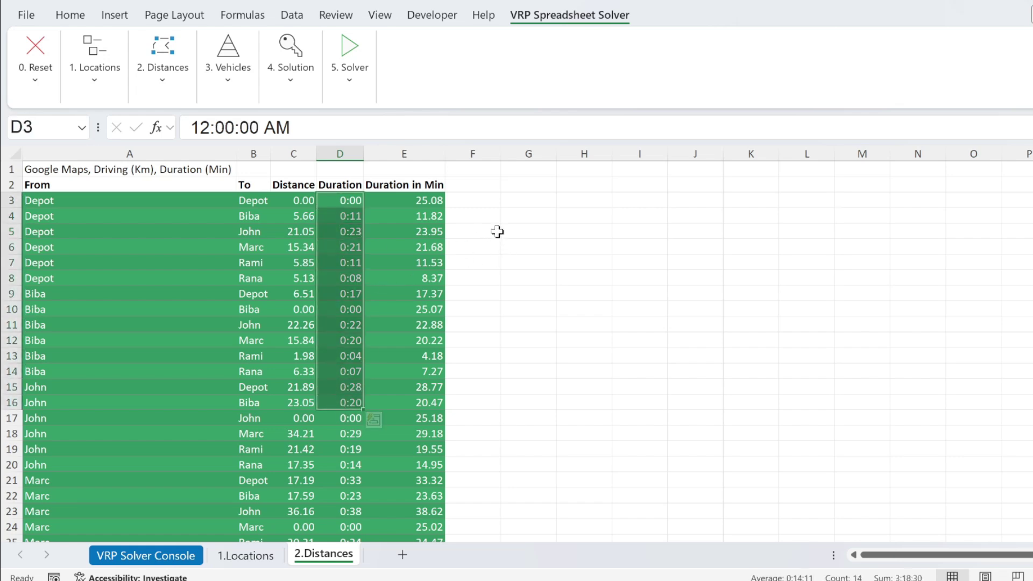
{"action": "left_click", "coordinate": [423, 232]}
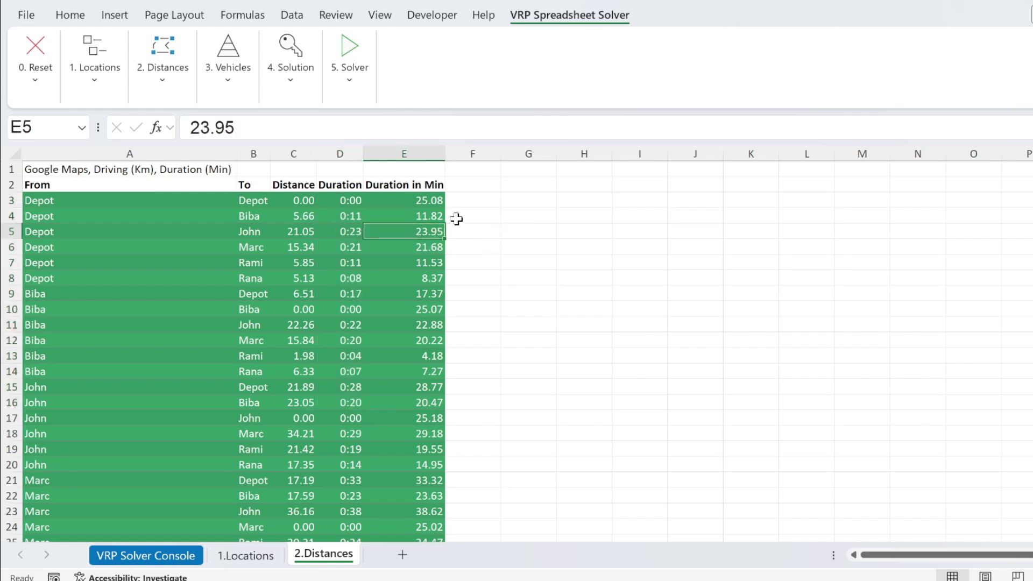
{"action": "left_click", "coordinate": [549, 234]}
{"action": "left_click", "coordinate": [345, 229]}
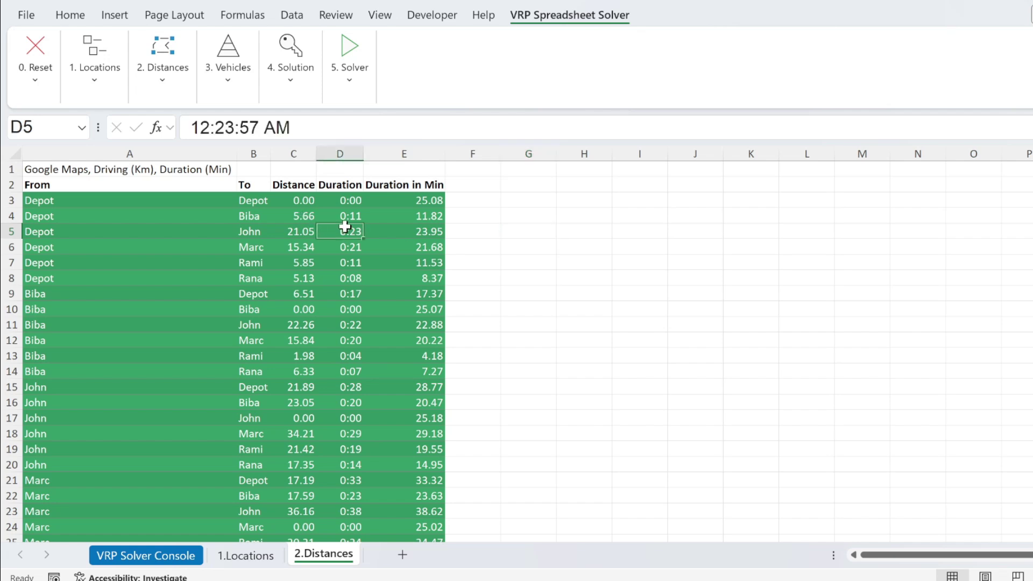
{"action": "left_click", "coordinate": [550, 234]}
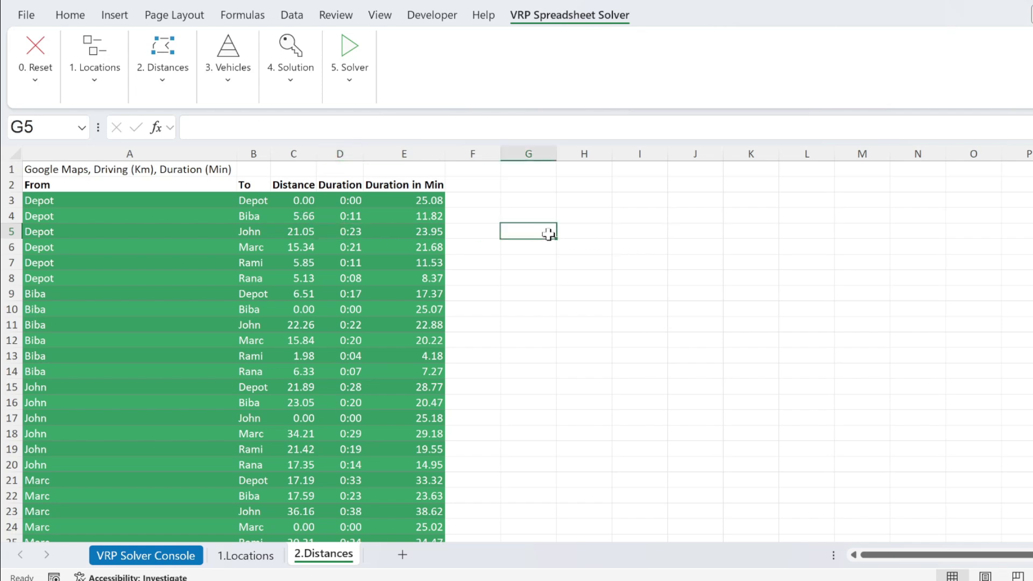
{"action": "type", "text": "=E5/60/2"}
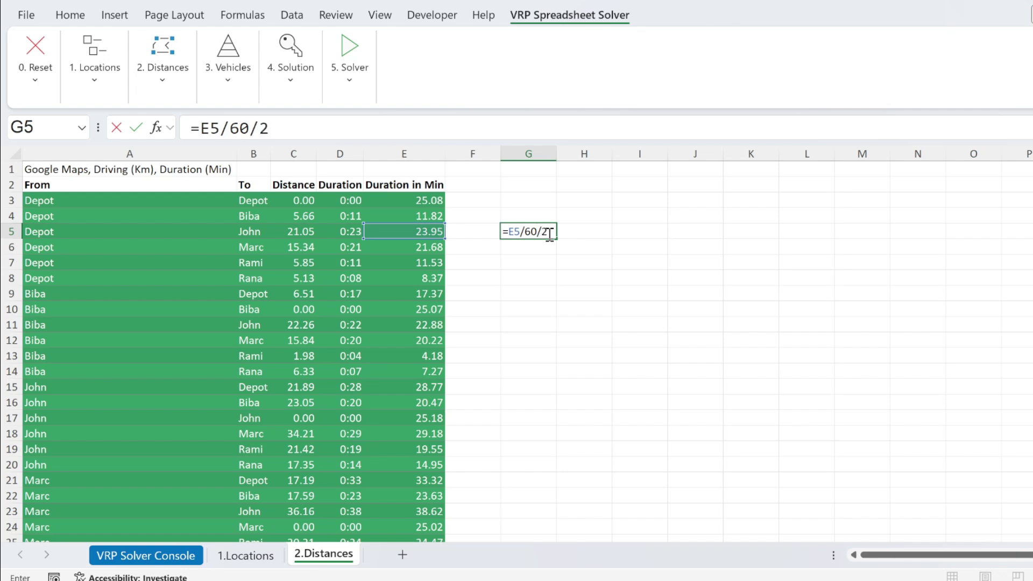
{"action": "type", "text": "4"}
{"action": "key", "text": "Return"}
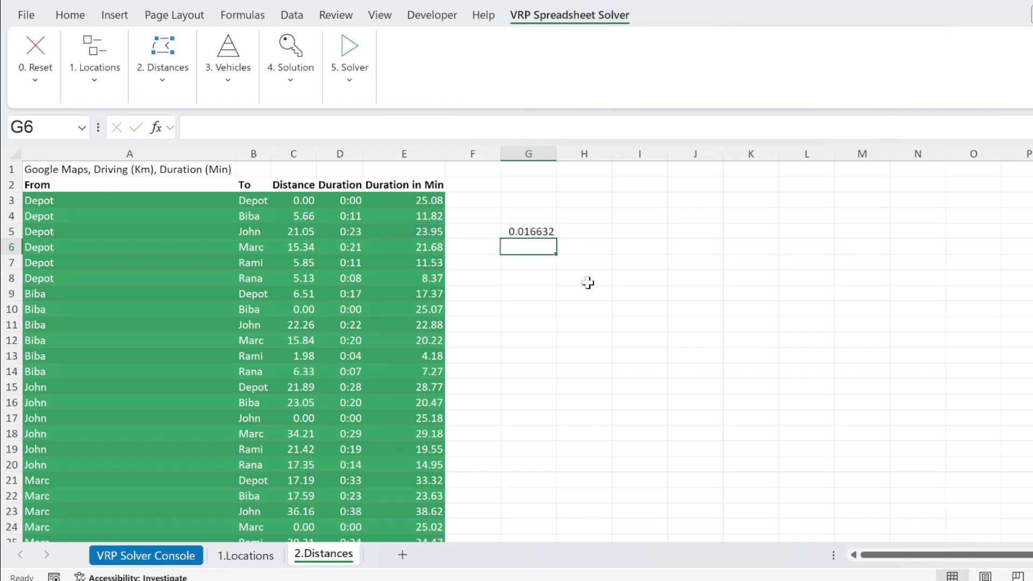
{"action": "left_click", "coordinate": [543, 227]}
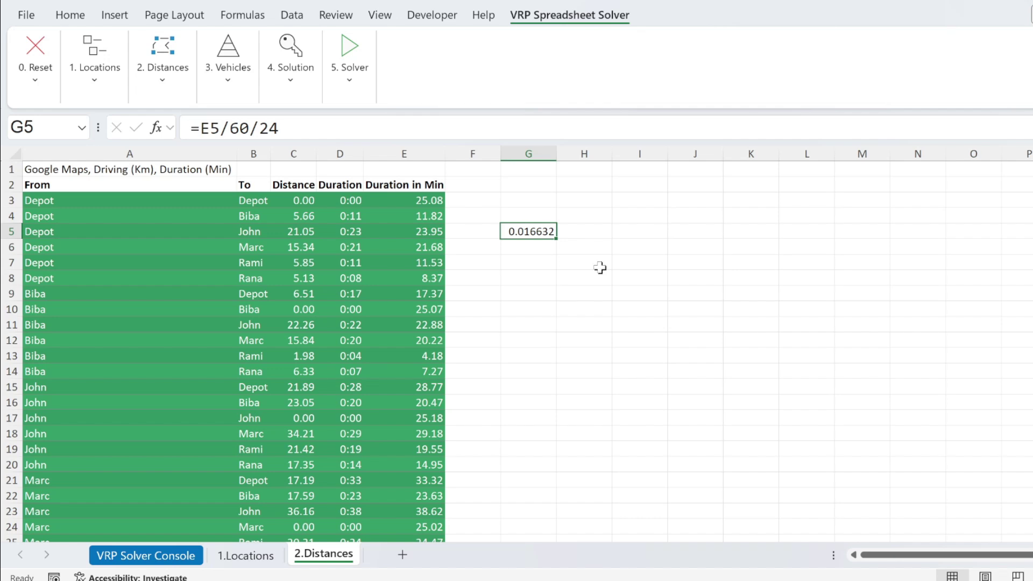
{"action": "key", "text": "ctrl+c"}
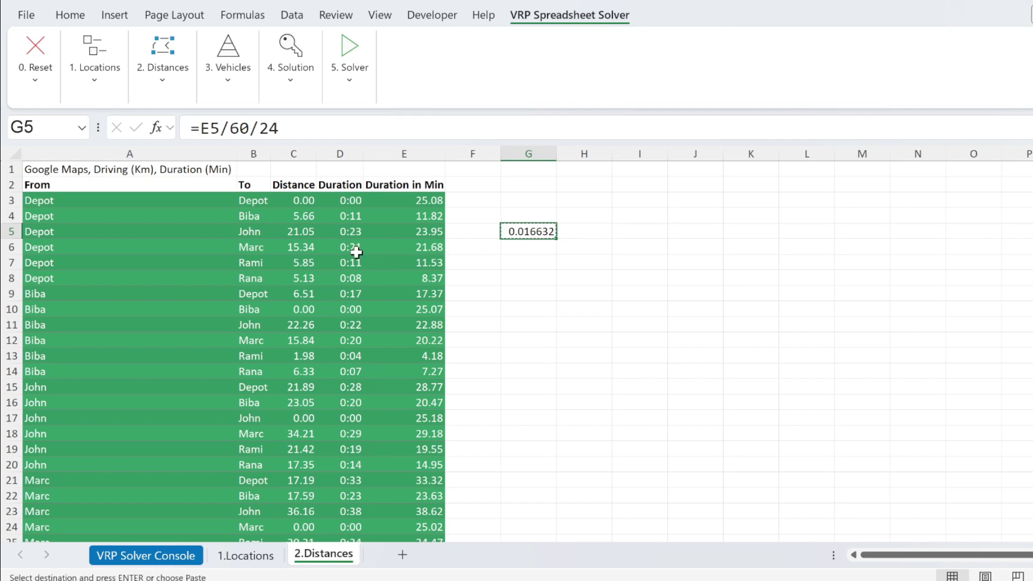
{"action": "left_click", "coordinate": [339, 232]}
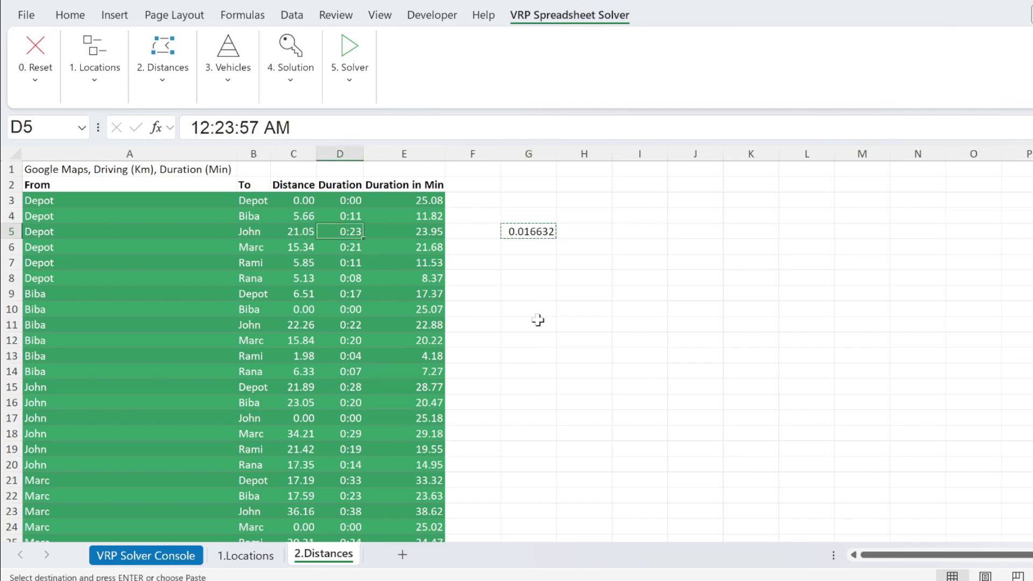
{"action": "key", "text": "alt+e"}
{"action": "key", "text": "s"}
{"action": "key", "text": "v"}
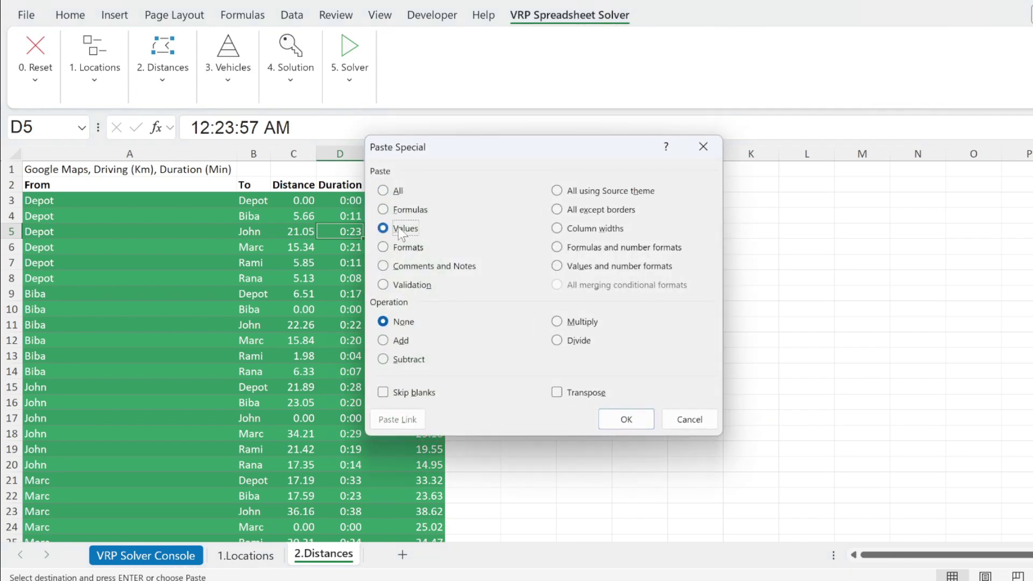
{"action": "left_click", "coordinate": [624, 421]}
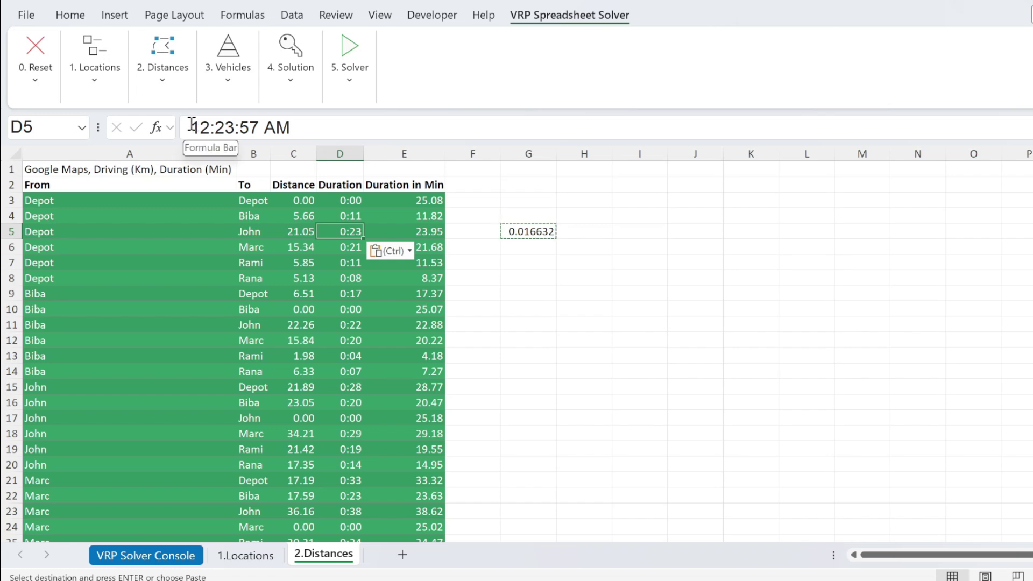
{"action": "left_click_drag", "start_coordinate": [191, 124], "coordinate": [316, 127]}
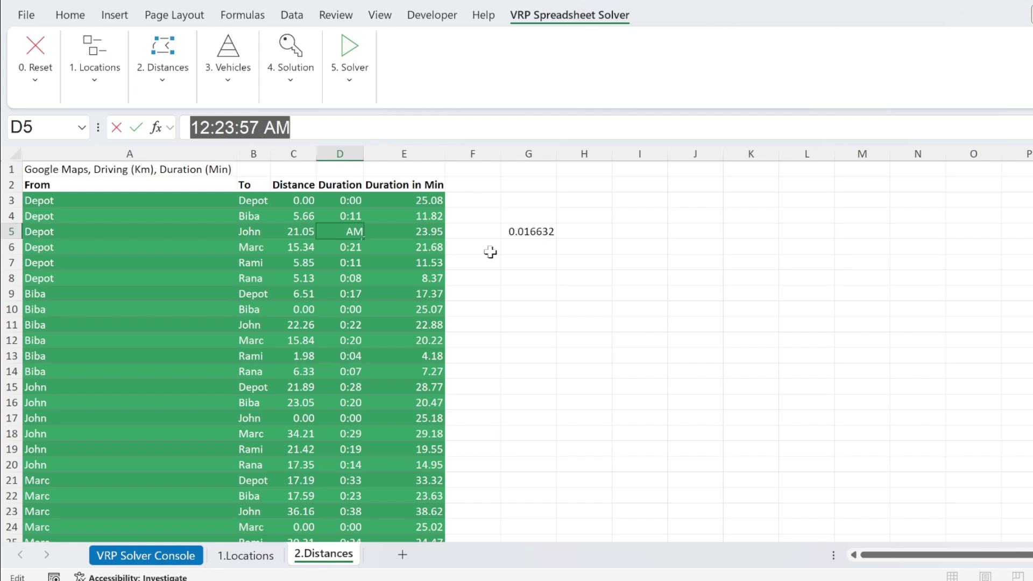
{"action": "key", "text": "Escape"}
{"action": "type", "text": "23"}
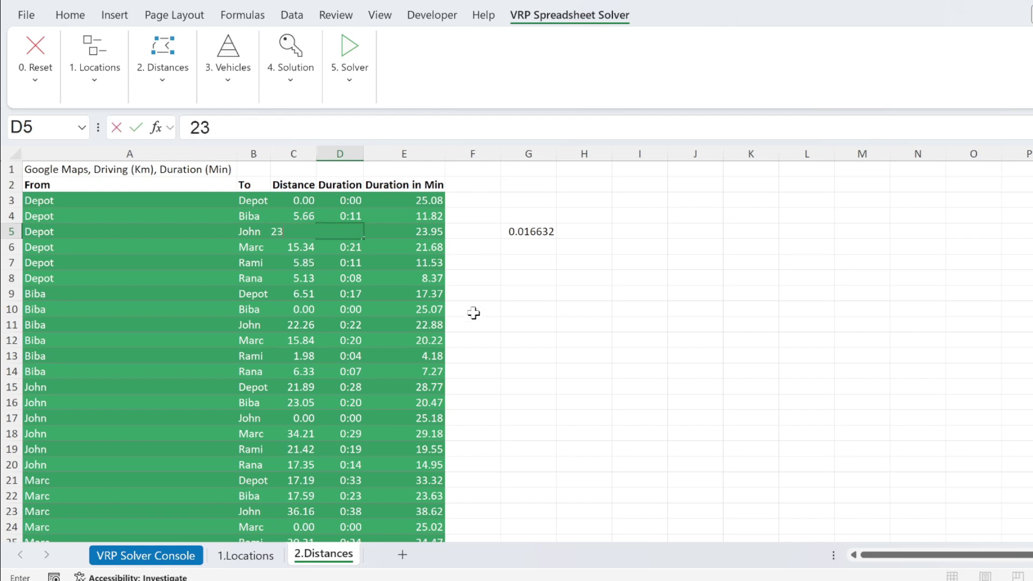
{"action": "key", "text": "Return"}
{"action": "key", "text": "Up"}
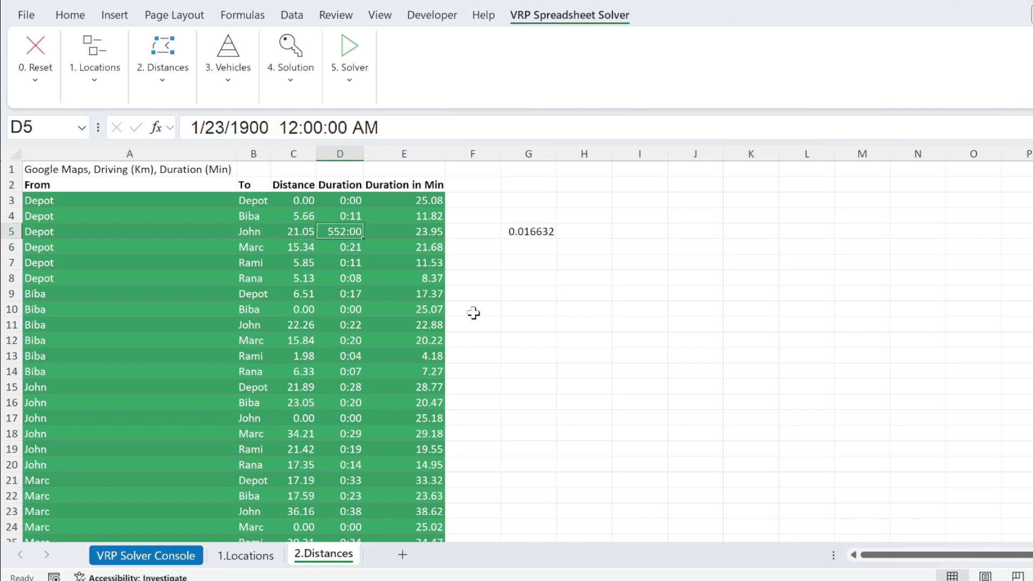
{"action": "key", "text": "ctrl+v"}
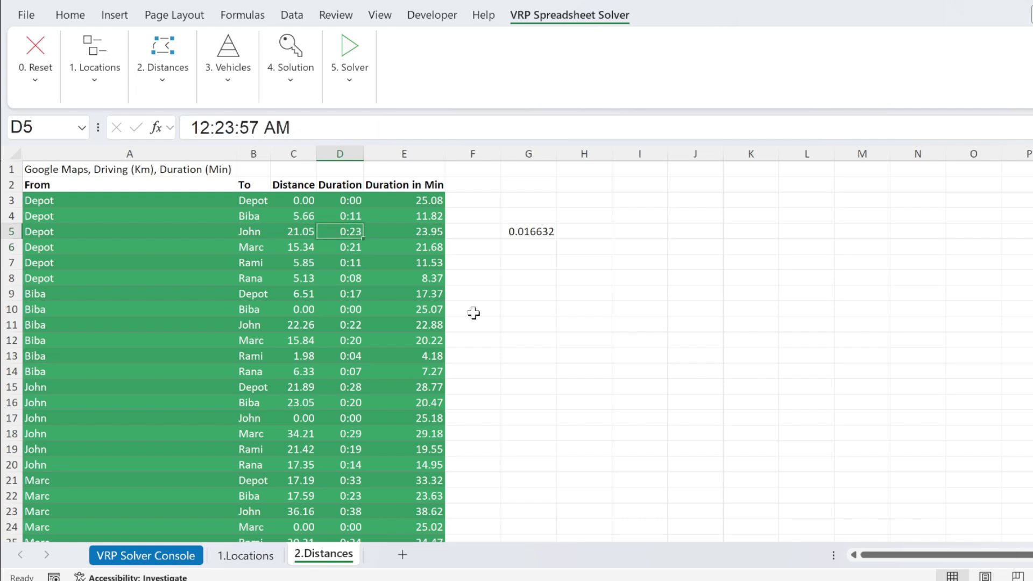
{"action": "left_click", "coordinate": [535, 213]}
{"action": "left_click_drag", "start_coordinate": [557, 223], "coordinate": [595, 282]}
{"action": "left_click", "coordinate": [636, 280]}
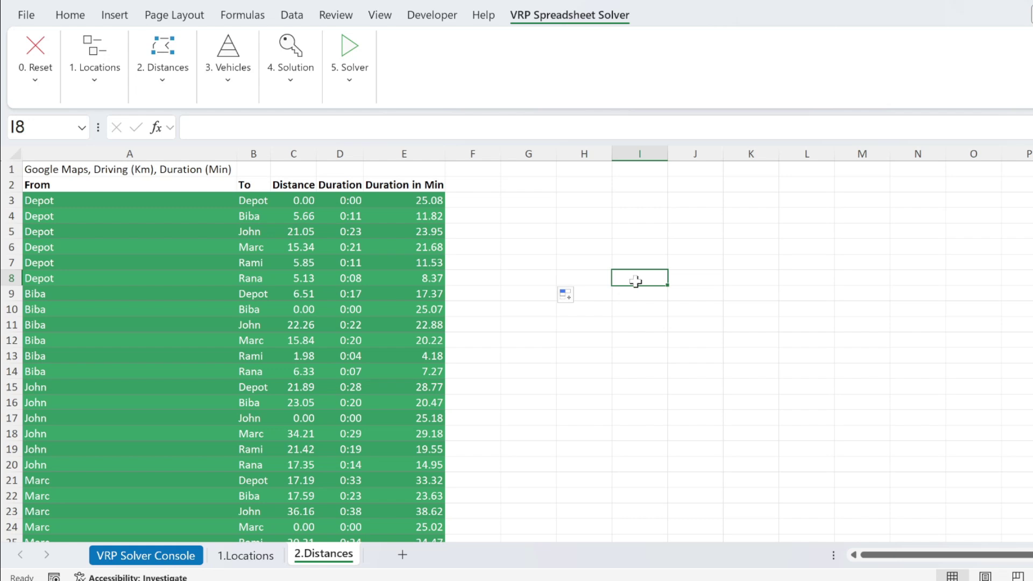
Set up the 3.Vehicles worksheet from the vehicles menu
{"action": "left_click", "coordinate": [173, 56]}
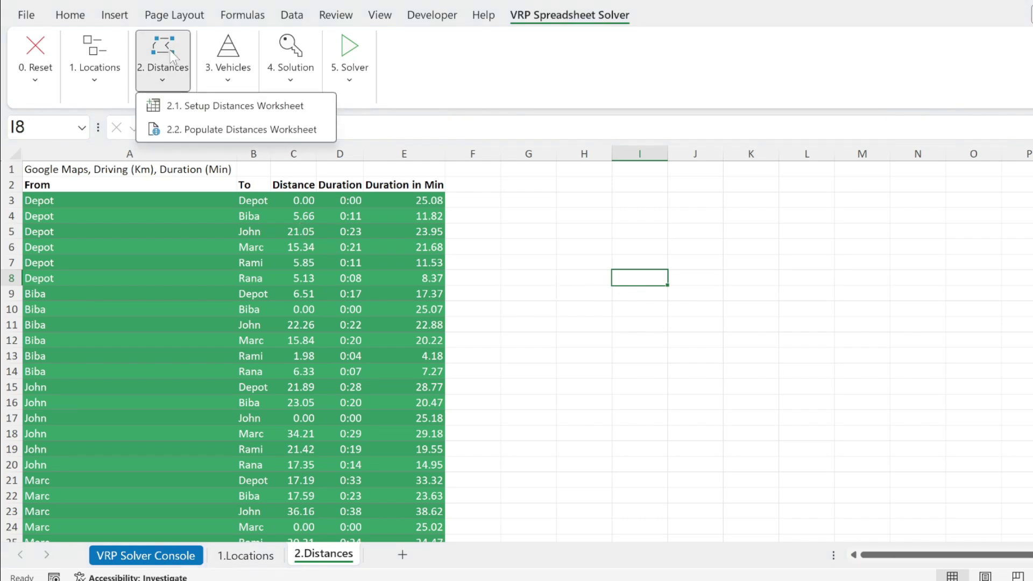
{"action": "left_click", "coordinate": [173, 56]}
{"action": "left_click", "coordinate": [226, 62]}
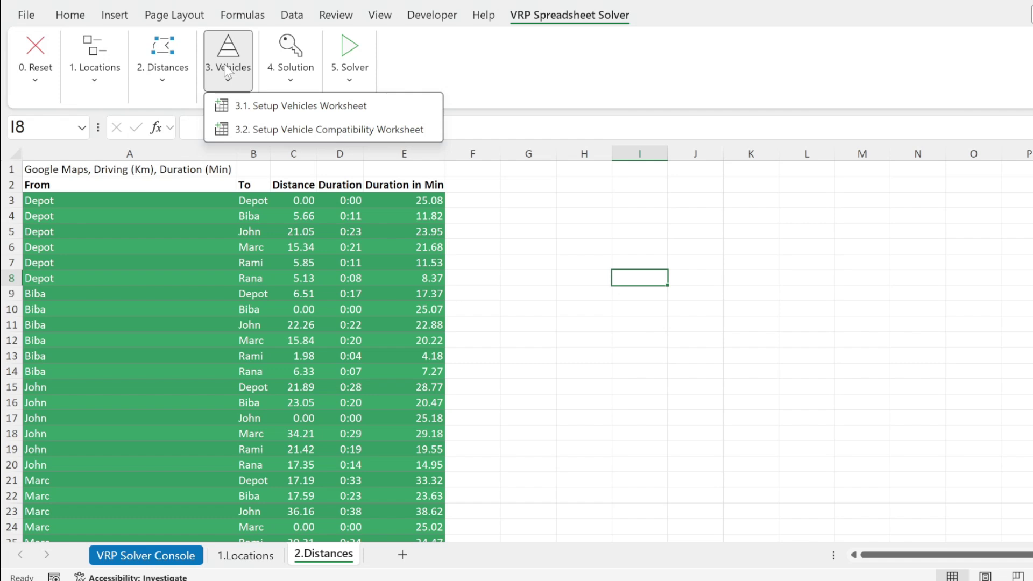
{"action": "left_click", "coordinate": [281, 110]}
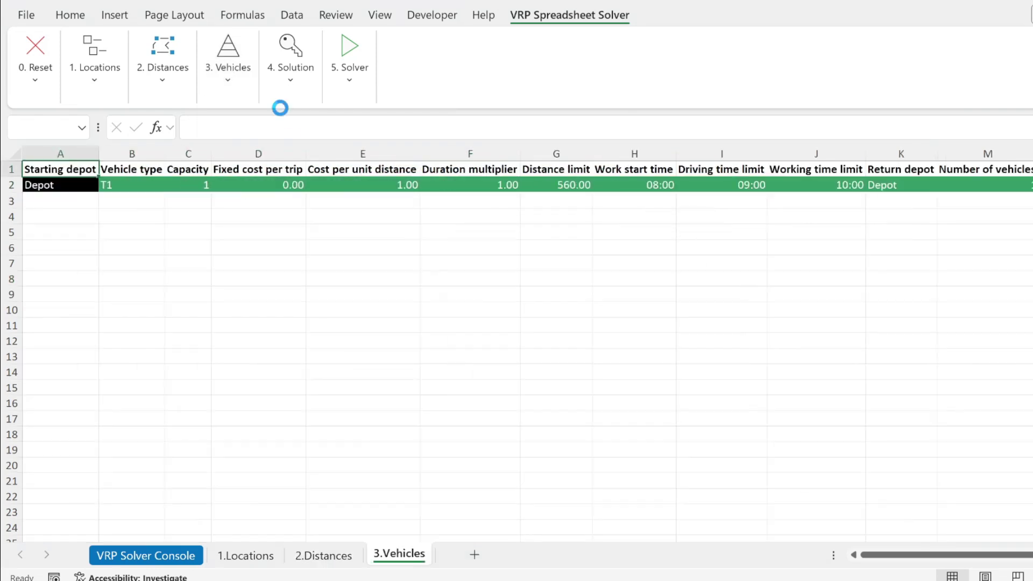
{"action": "left_click", "coordinate": [657, 339]}
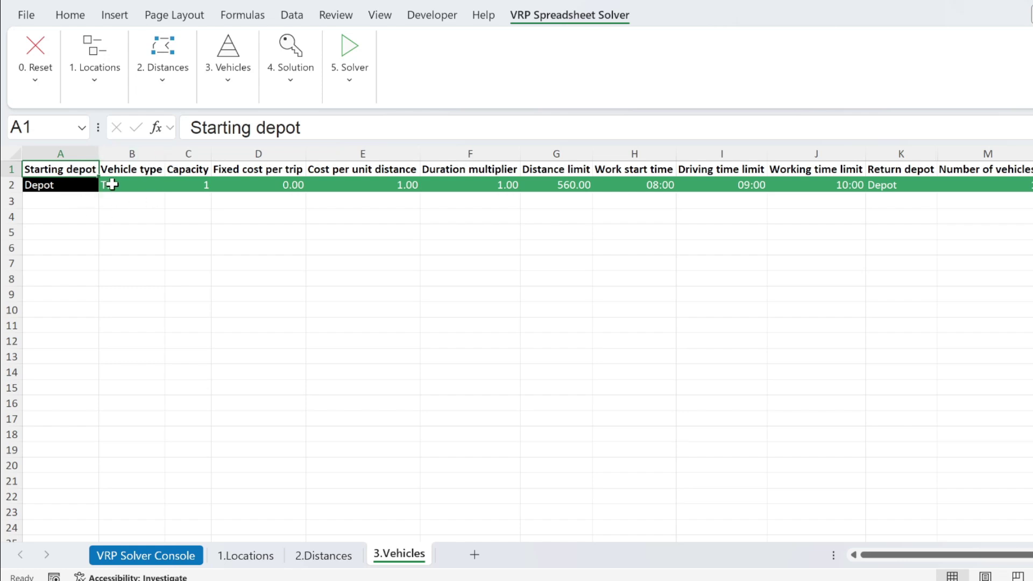
Review T1's capacity and costs, and set its cost per unit distance to 0
{"action": "left_click", "coordinate": [109, 184]}
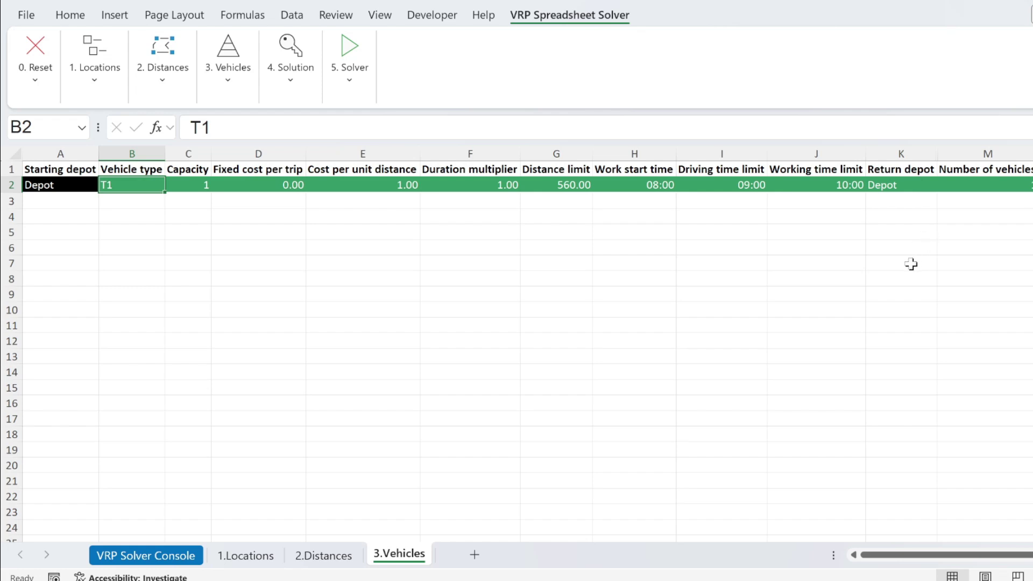
{"action": "left_click", "coordinate": [190, 189]}
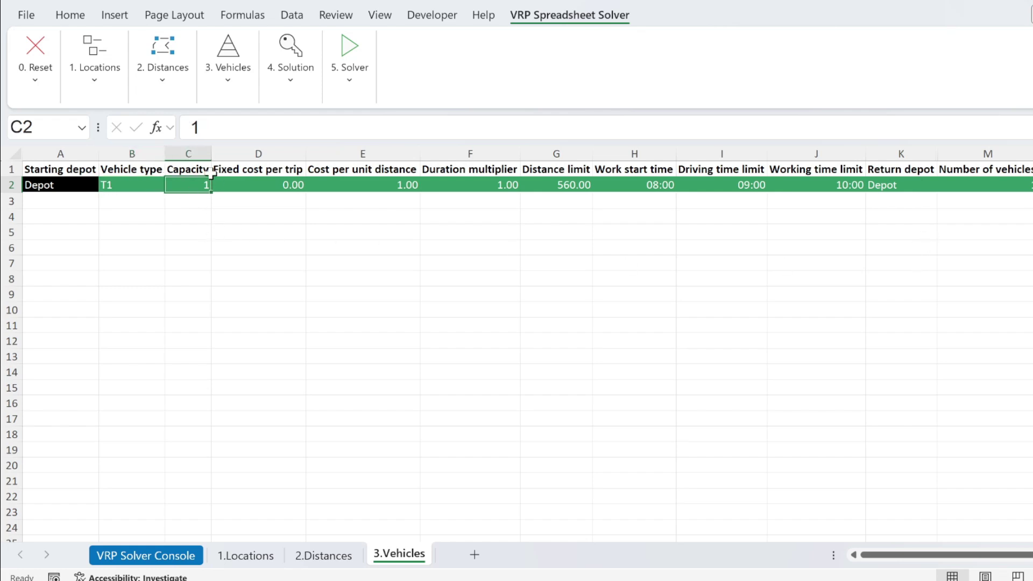
{"action": "left_click_drag", "start_coordinate": [282, 185], "coordinate": [468, 185]}
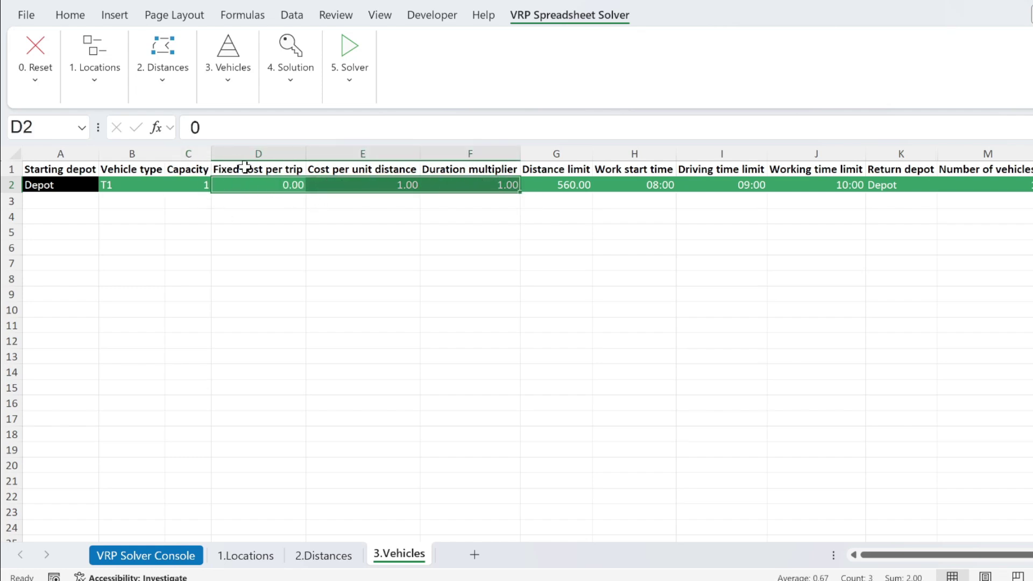
{"action": "left_click_drag", "start_coordinate": [245, 169], "coordinate": [245, 180]}
{"action": "left_click_drag", "start_coordinate": [356, 170], "coordinate": [361, 186]}
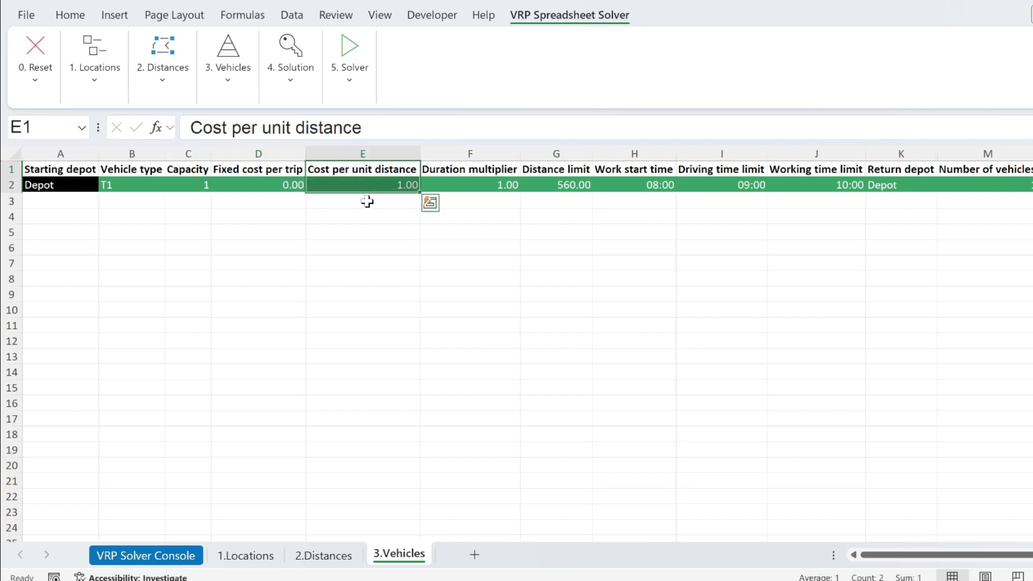
{"action": "left_click", "coordinate": [401, 186]}
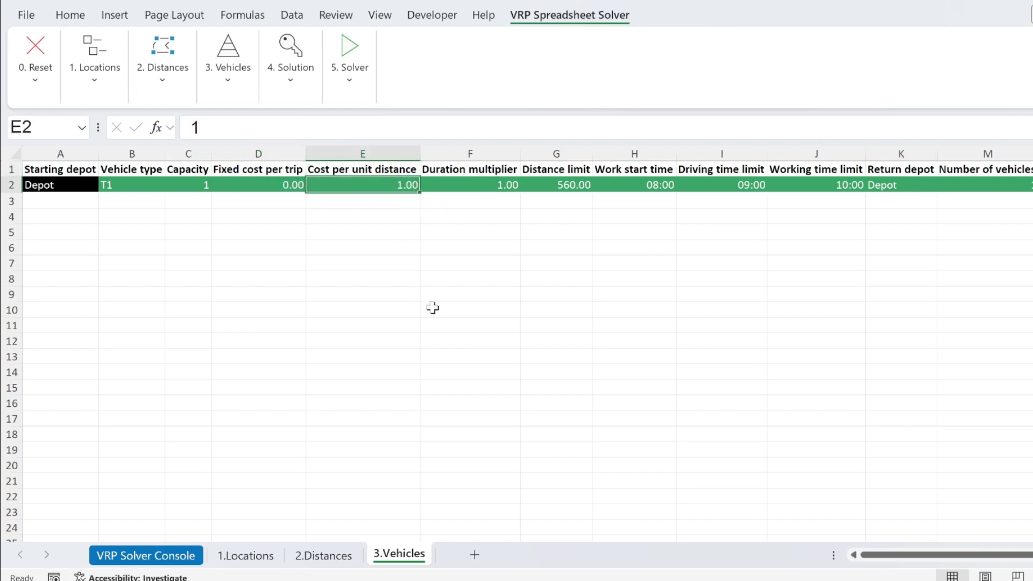
{"action": "type", "text": "0"}
{"action": "left_click", "coordinate": [473, 184]}
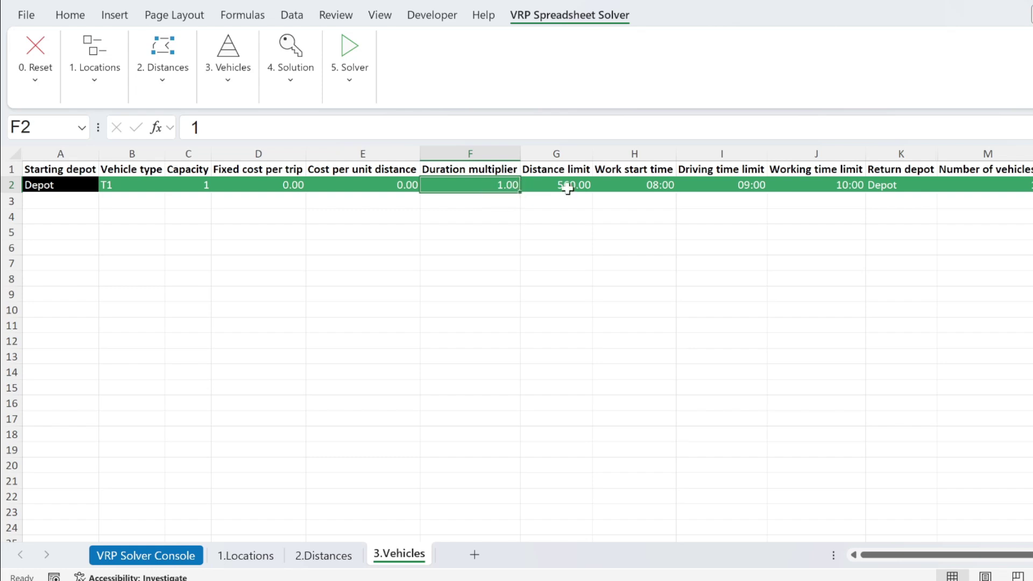
Try a 09:00 work start time for T1, then undo it
{"action": "left_click", "coordinate": [564, 181]}
{"action": "mouse_move", "coordinate": [564, 181]}
{"action": "left_mouse_down"}
{"action": "mouse_move", "coordinate": [985, 184]}
{"action": "mouse_move", "coordinate": [565, 185]}
{"action": "left_mouse_up"}
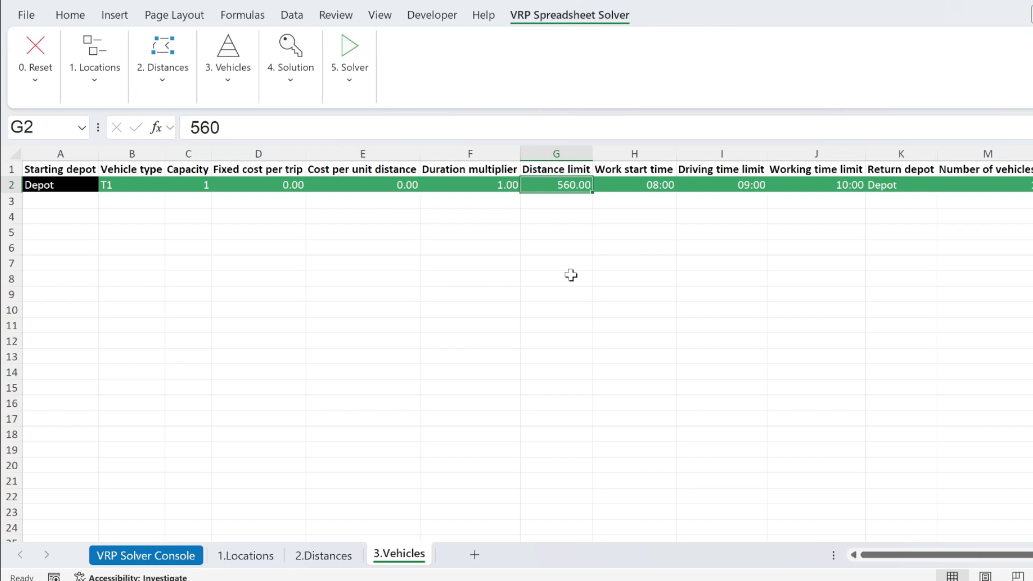
{"action": "left_click", "coordinate": [650, 185]}
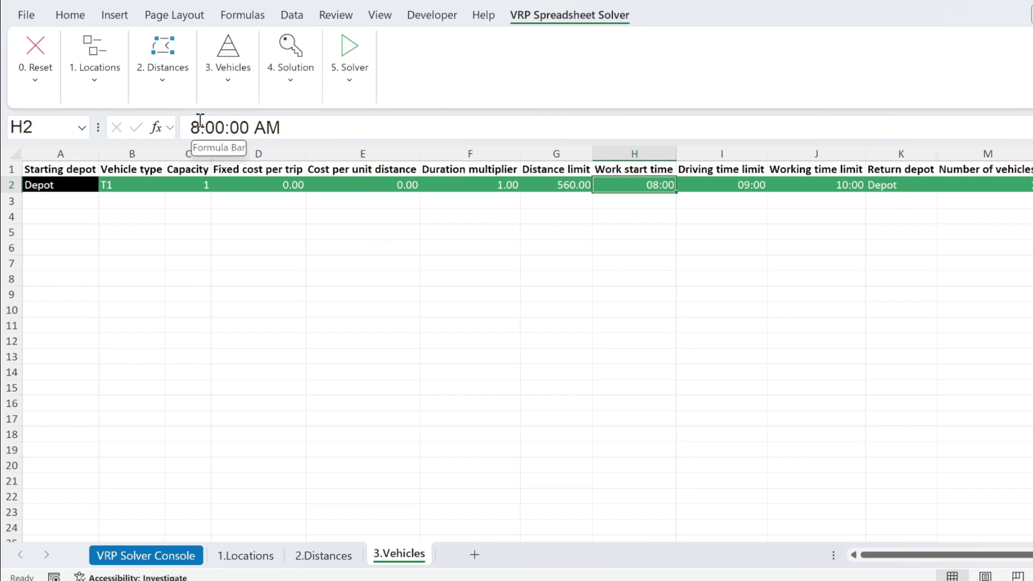
{"action": "double_click", "coordinate": [195, 127]}
{"action": "type", "text": "9"}
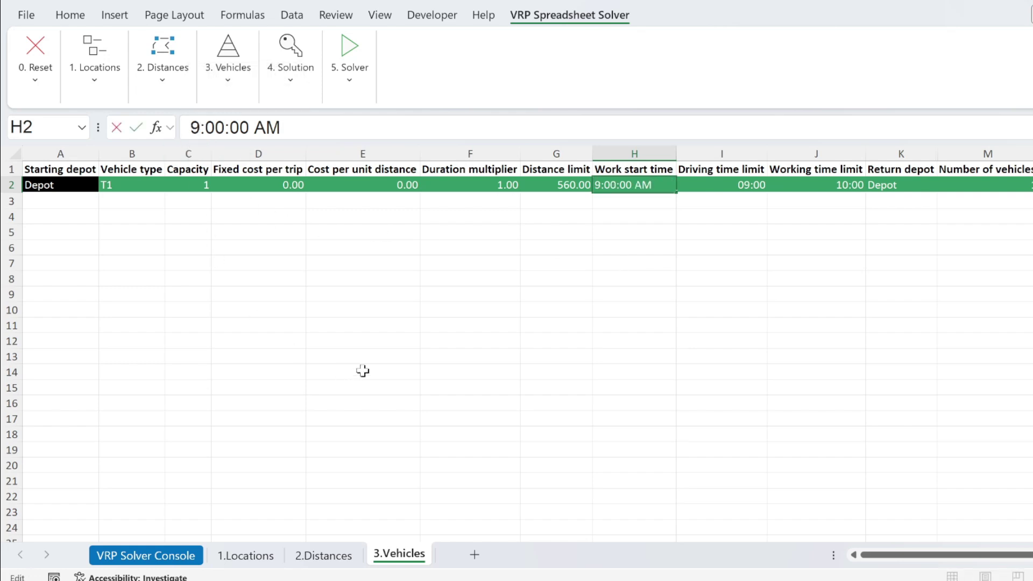
{"action": "key", "text": "Return"}
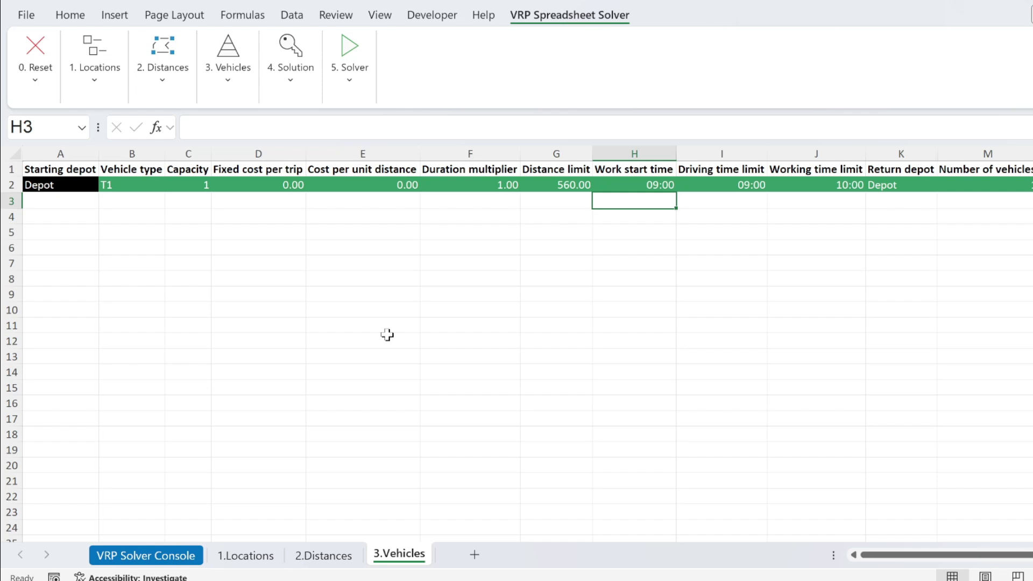
{"action": "key", "text": "ctrl+z"}
Try an 8-hour driving time limit for T1, then undo it
{"action": "left_click", "coordinate": [744, 184]}
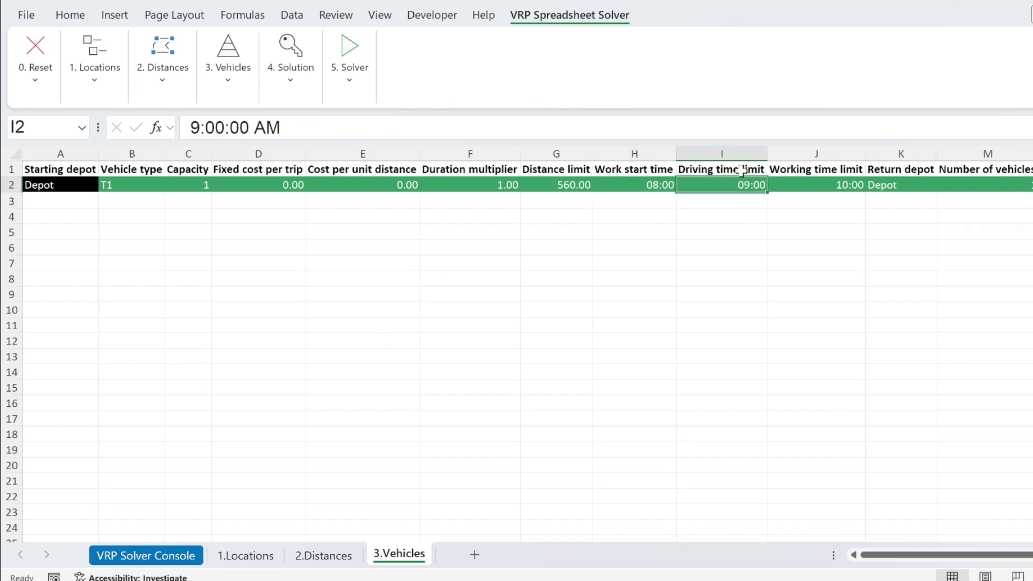
{"action": "double_click", "coordinate": [195, 127]}
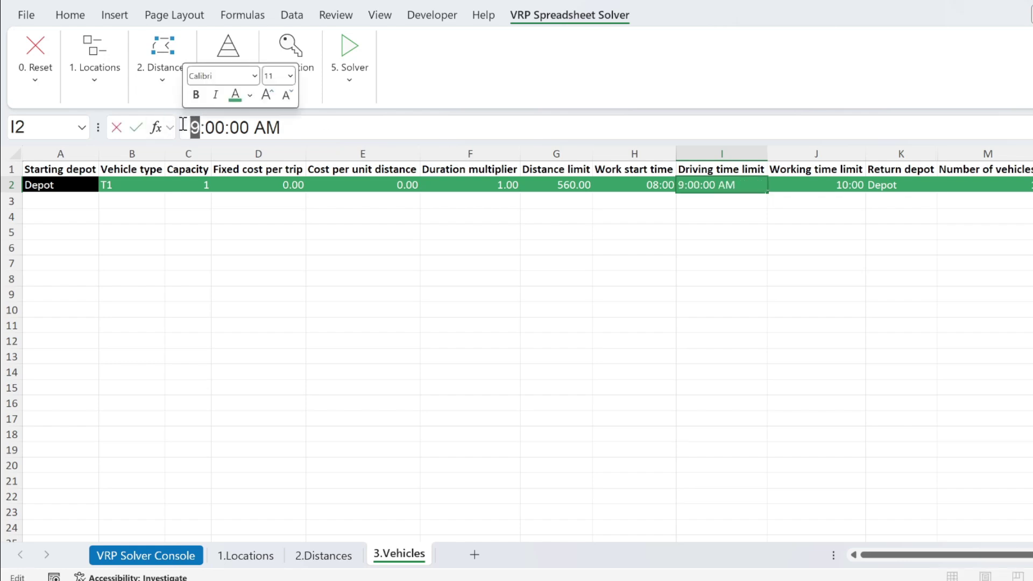
{"action": "key", "text": "Return"}
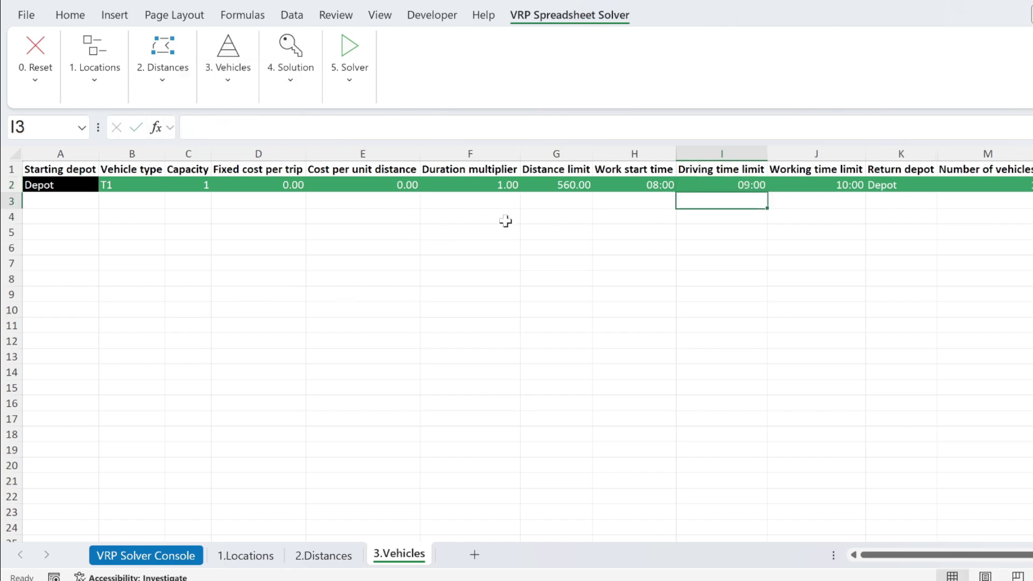
{"action": "left_click", "coordinate": [709, 185]}
{"action": "double_click", "coordinate": [709, 185]}
{"action": "type", "text": "8"}
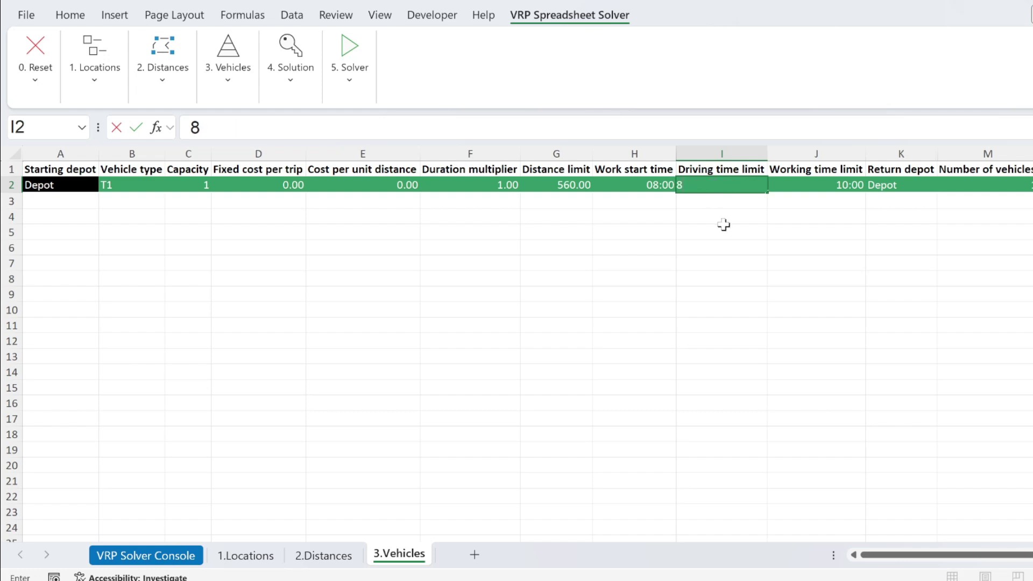
{"action": "key", "text": "Return"}
{"action": "left_click", "coordinate": [748, 185]}
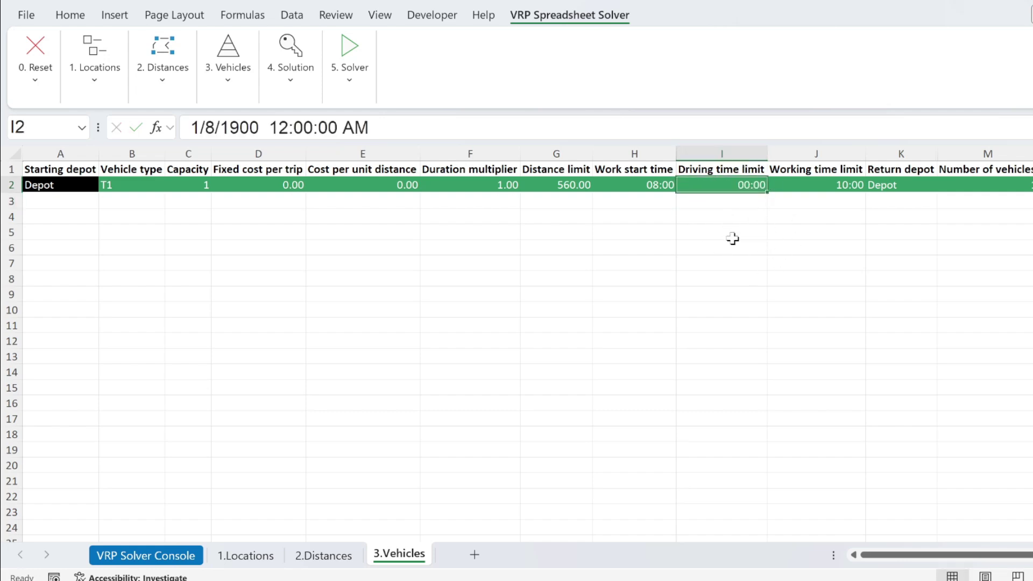
{"action": "key", "text": "ctrl+z"}
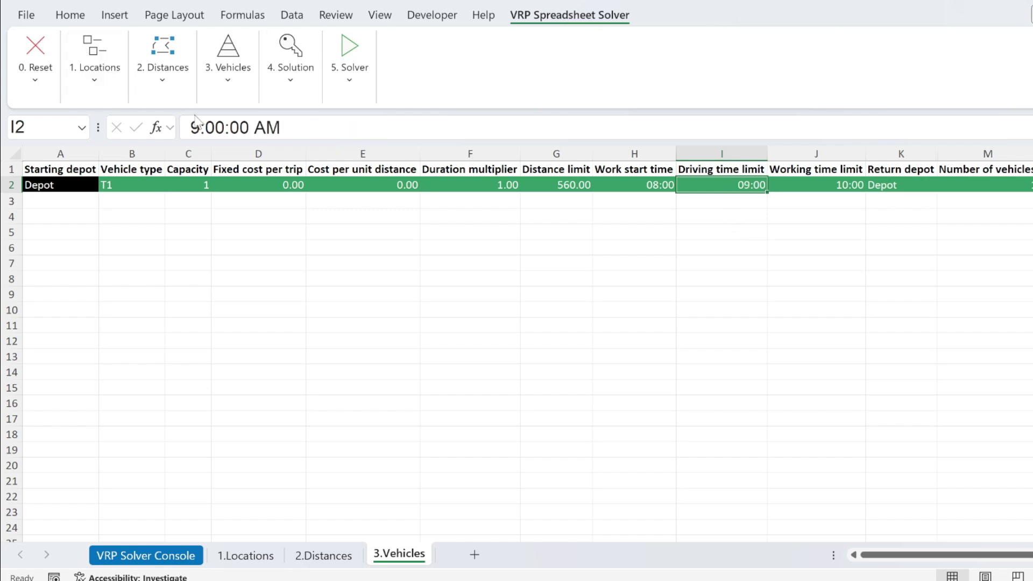
Check the working time limit and Depot return, and set number of vehicles to 2
{"action": "left_click", "coordinate": [838, 173]}
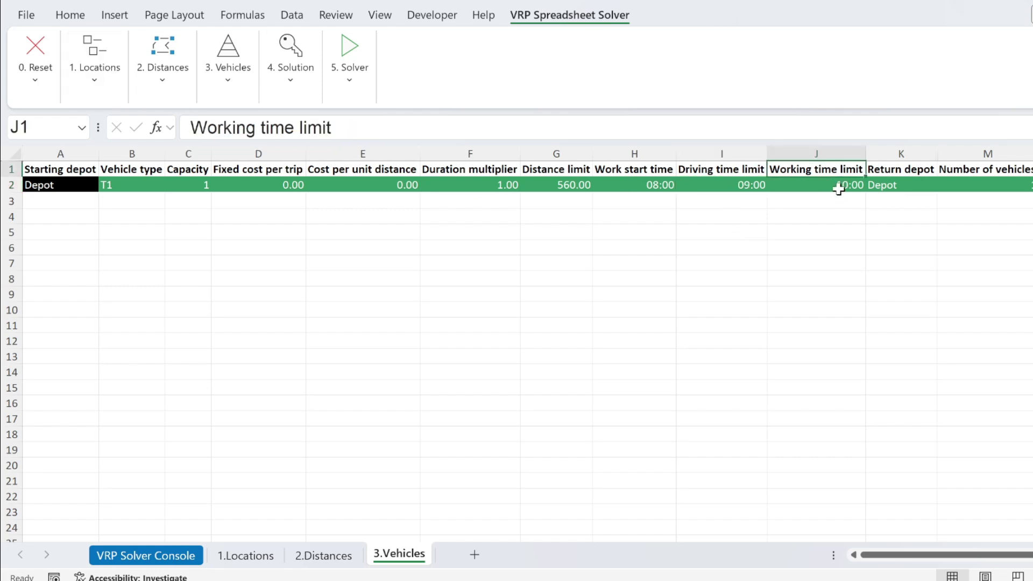
{"action": "left_click", "coordinate": [839, 186]}
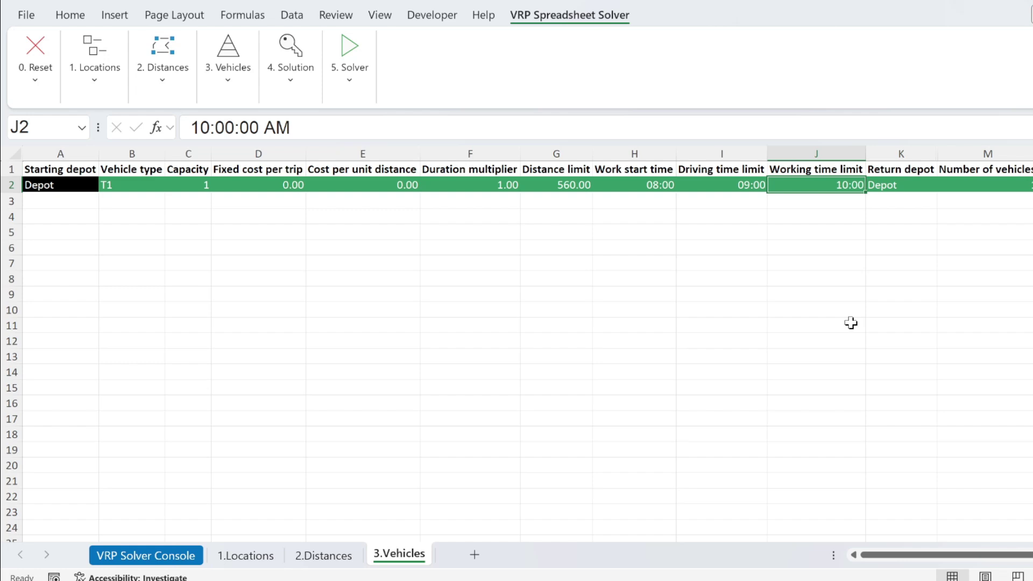
{"action": "left_click", "coordinate": [910, 184]}
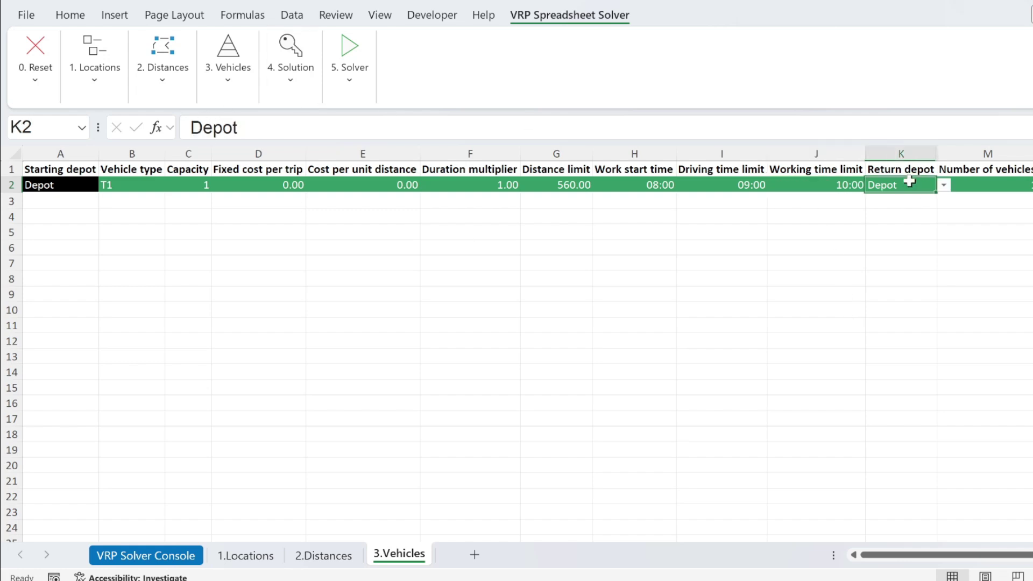
{"action": "left_click", "coordinate": [944, 186]}
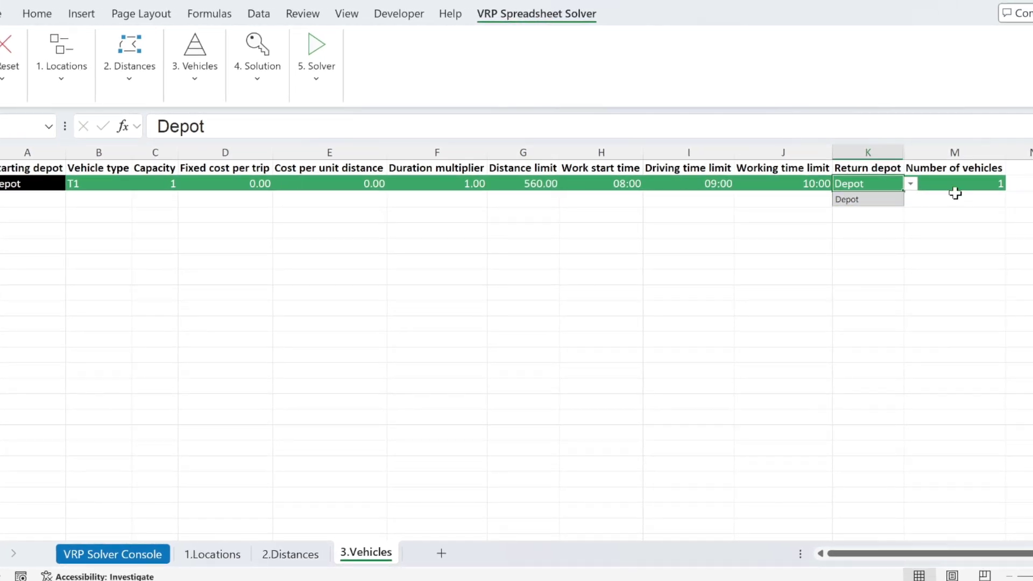
{"action": "left_click", "coordinate": [954, 188]}
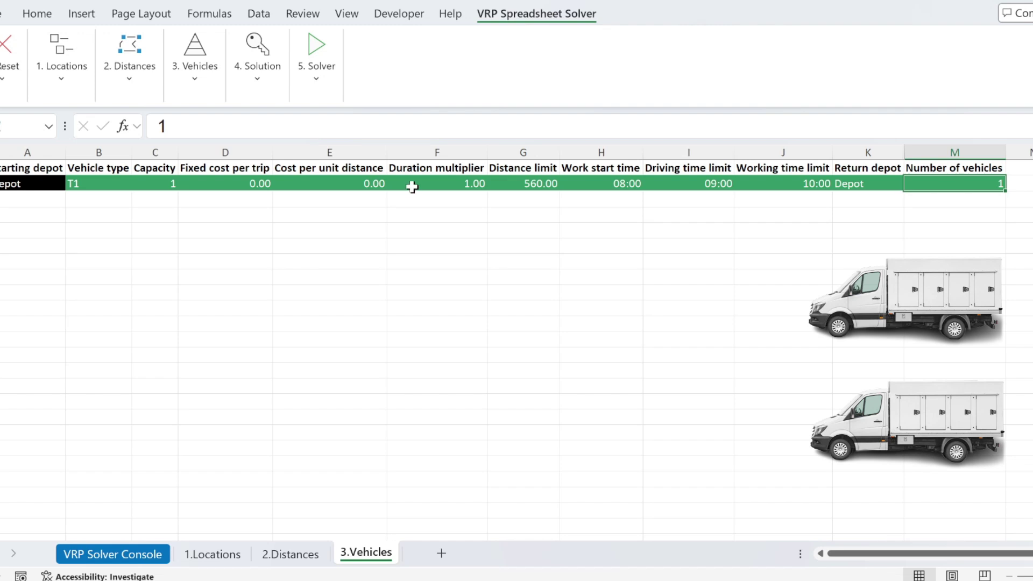
{"action": "type", "text": "2"}
{"action": "left_click", "coordinate": [432, 252]}
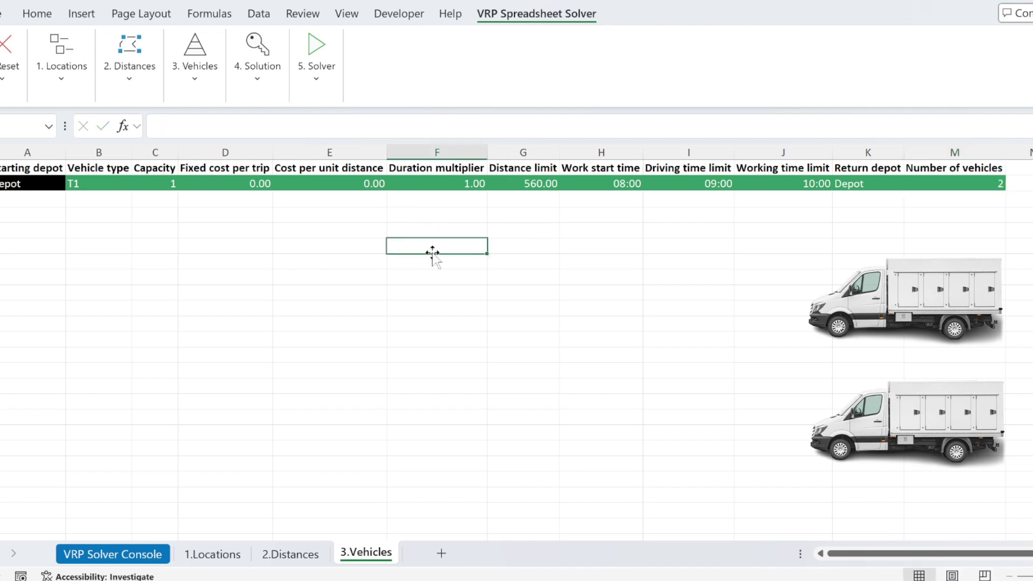
{"action": "left_click", "coordinate": [194, 59]}
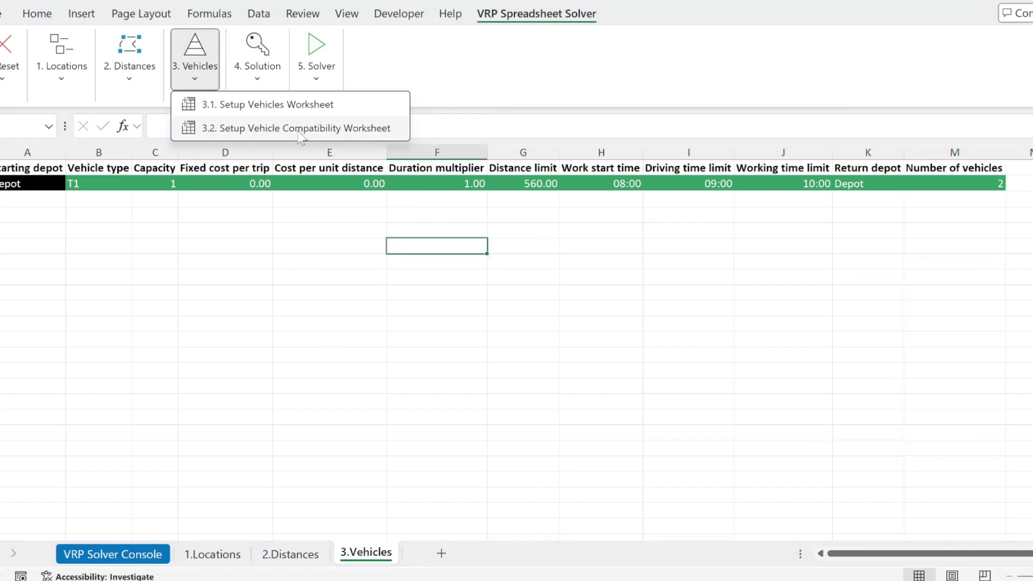
Set up the 3.1.Vehicle Compatibility sheet and view location 1's T1 choices
{"action": "left_click", "coordinate": [299, 129]}
{"action": "left_click", "coordinate": [646, 347]}
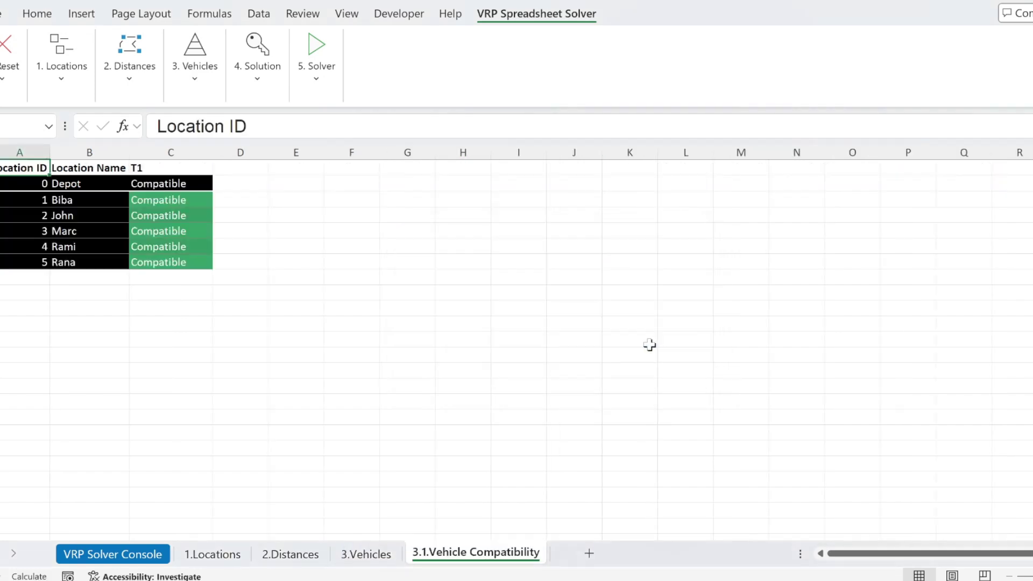
{"action": "left_click", "coordinate": [185, 165]}
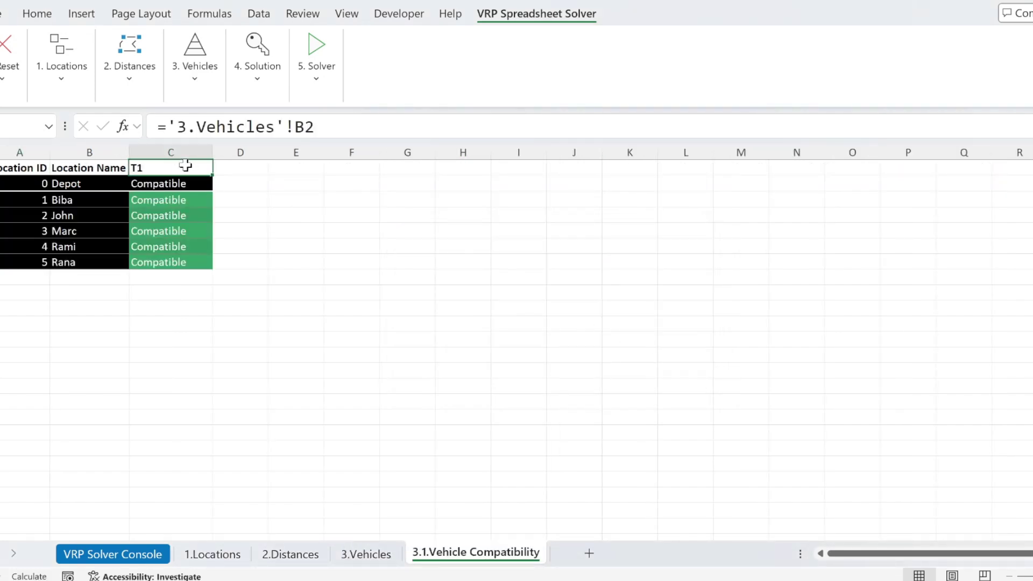
{"action": "left_click", "coordinate": [172, 203]}
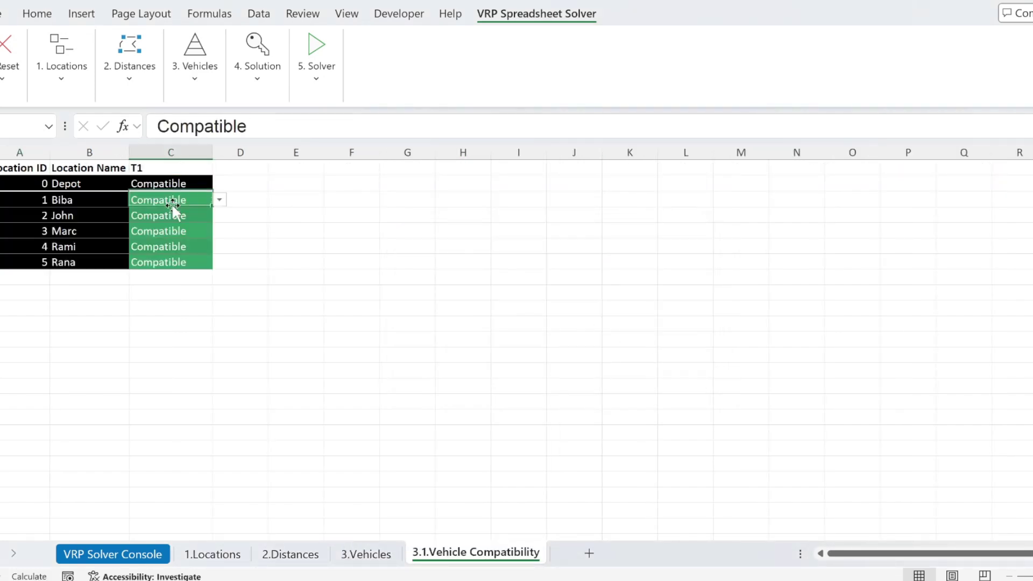
{"action": "left_click", "coordinate": [219, 203]}
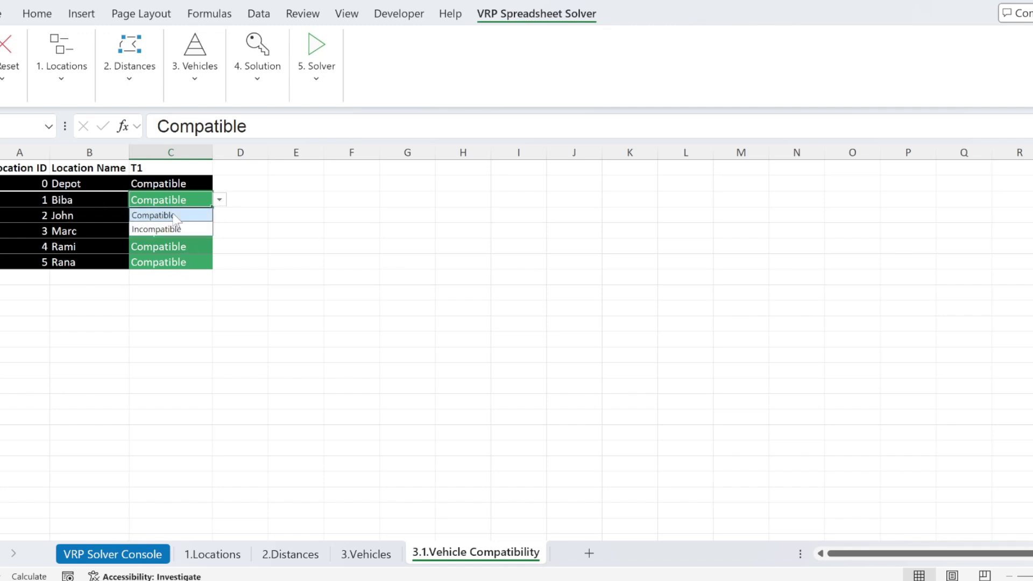
{"action": "left_click", "coordinate": [272, 213]}
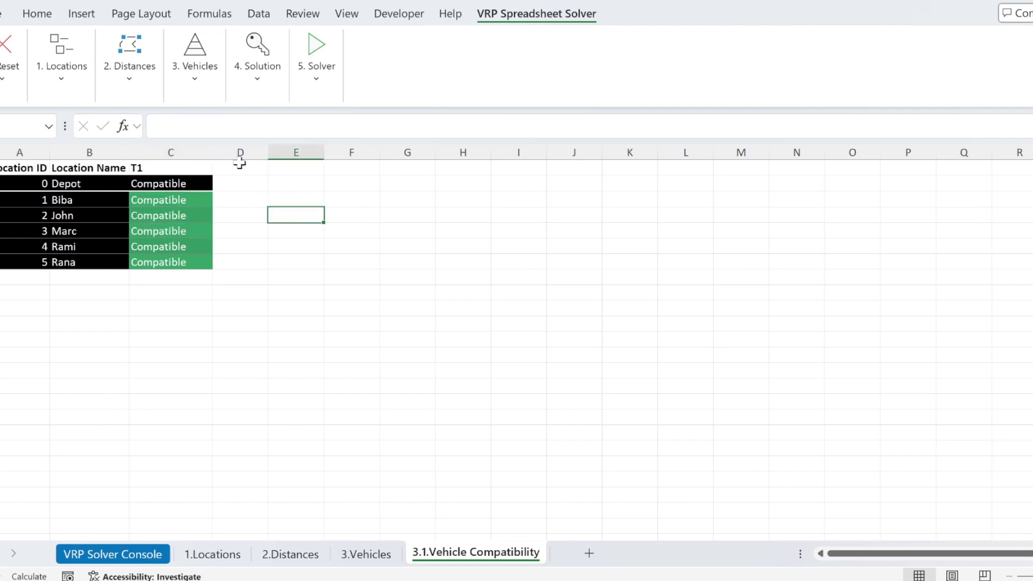
Mark location 1 Compatible with T1 and fill Compatible down all locations
{"action": "left_click", "coordinate": [239, 200]}
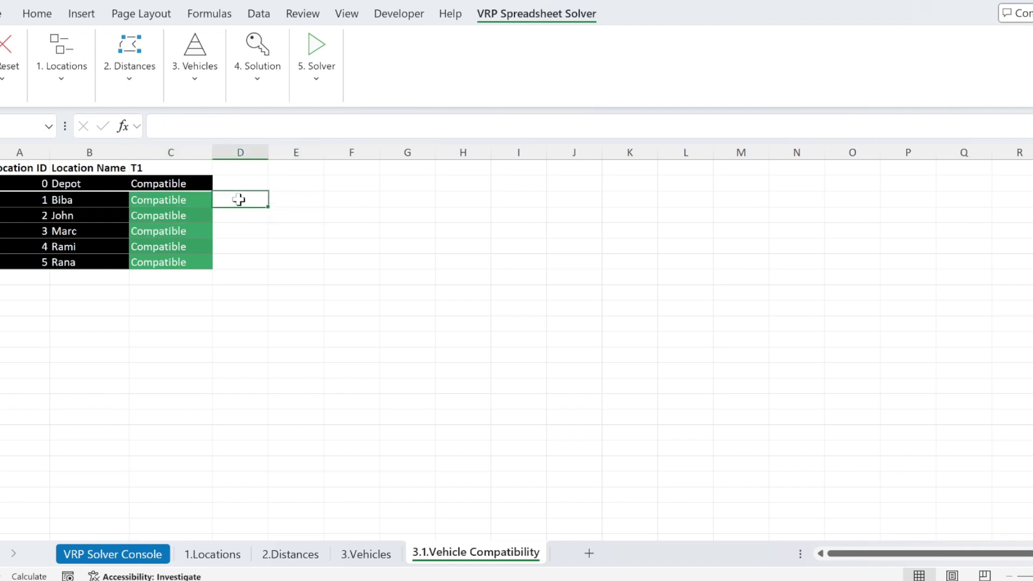
{"action": "left_click", "coordinate": [202, 200]}
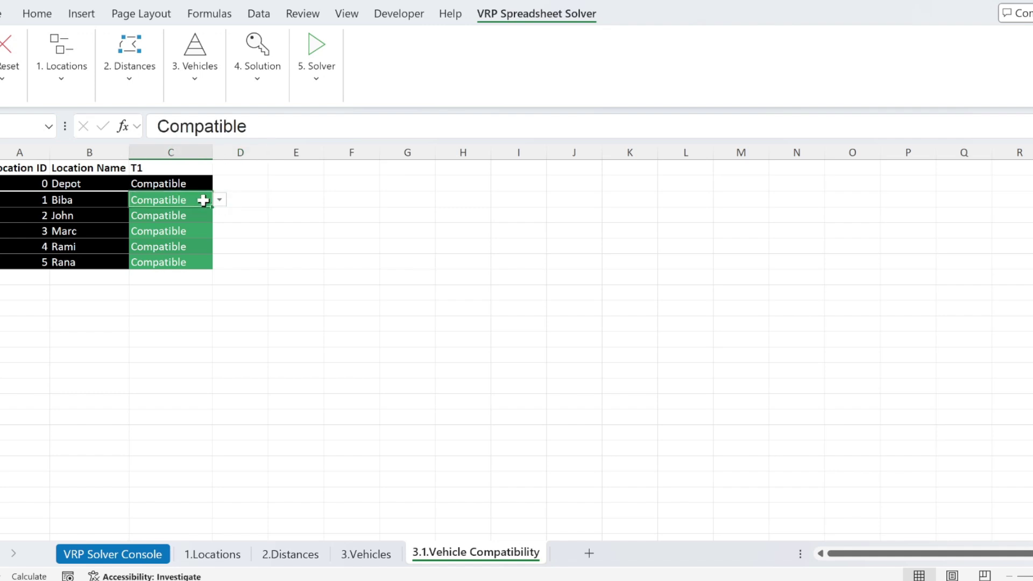
{"action": "left_click", "coordinate": [220, 199]}
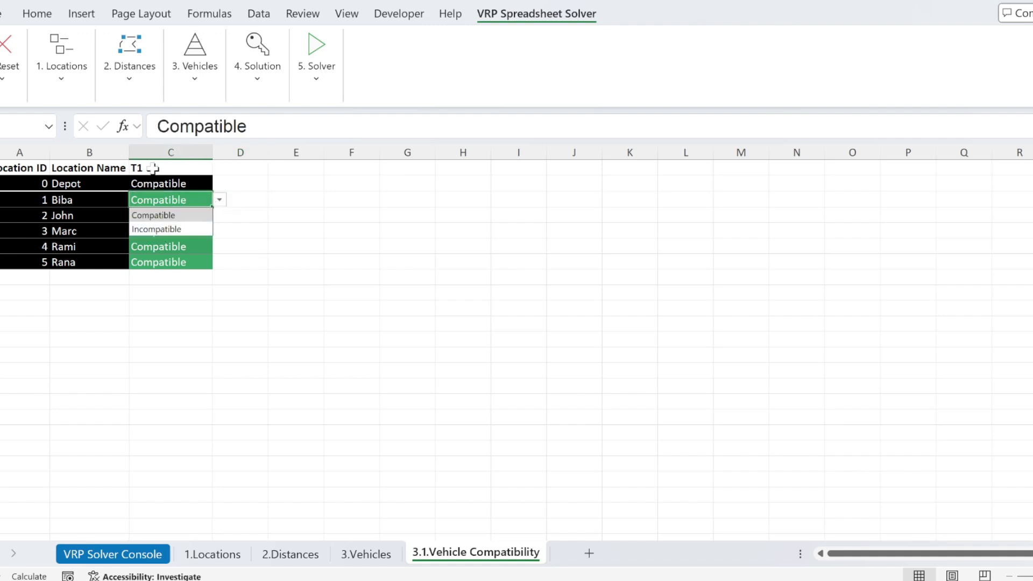
{"action": "left_click", "coordinate": [263, 202]}
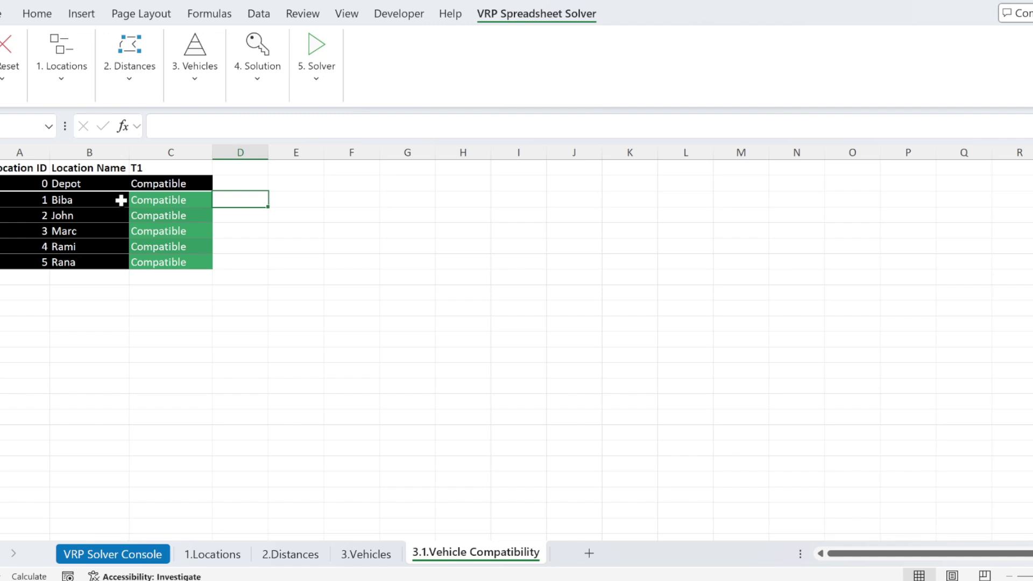
{"action": "left_click_drag", "start_coordinate": [113, 200], "coordinate": [200, 201]}
{"action": "left_click", "coordinate": [329, 246]}
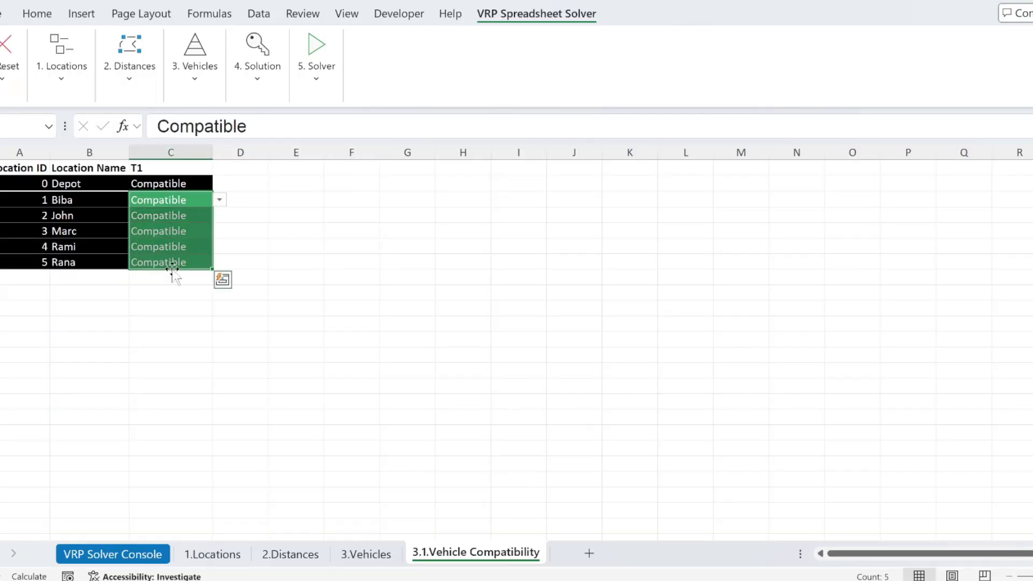
{"action": "left_click", "coordinate": [283, 245]}
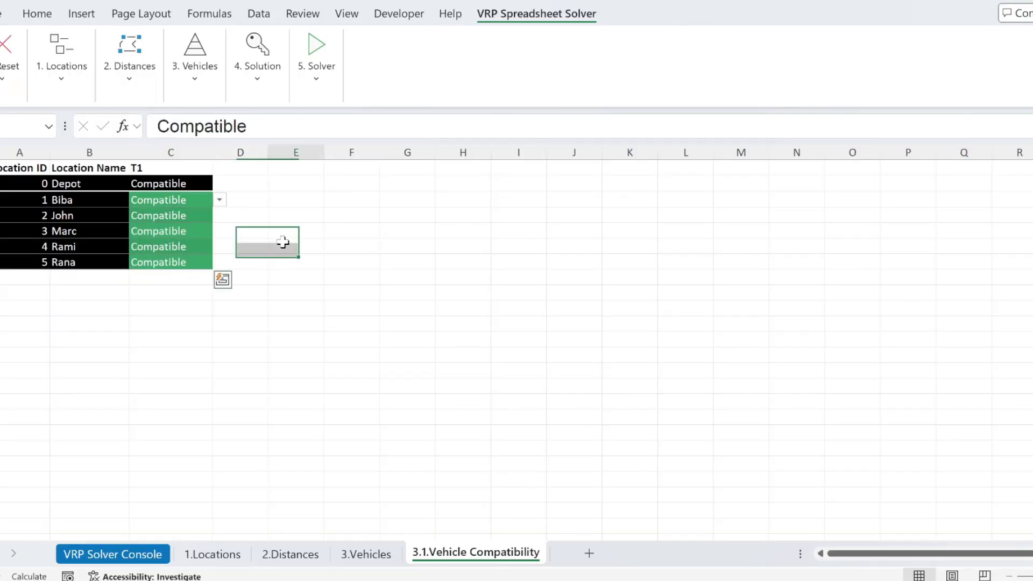
{"action": "left_click", "coordinate": [258, 54]}
Run 4.1 Setup Solution Worksheet, creating empty V1 and V2 route tables
{"action": "left_click", "coordinate": [334, 107]}
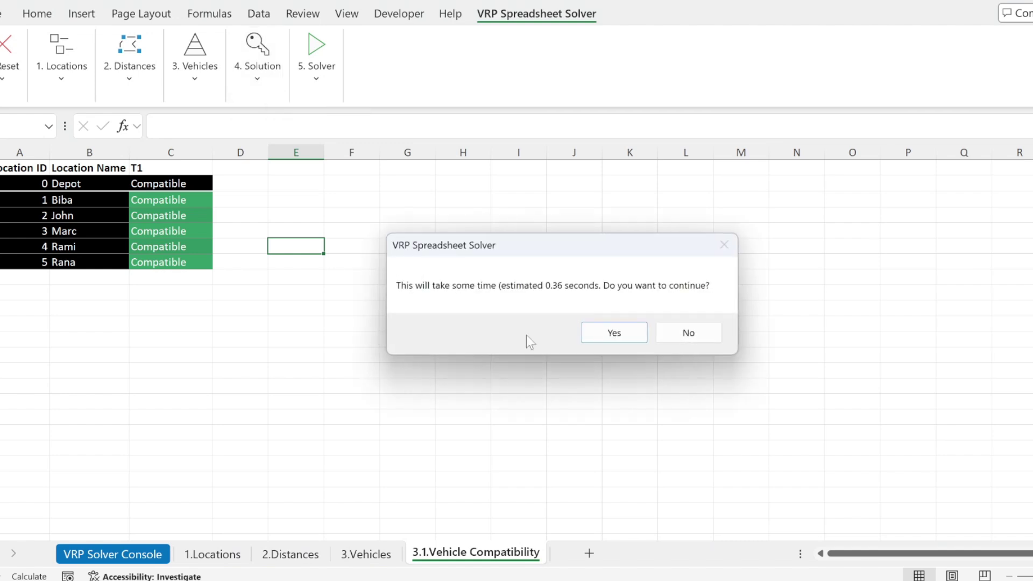
{"action": "left_click", "coordinate": [618, 339]}
{"action": "left_click", "coordinate": [619, 341]}
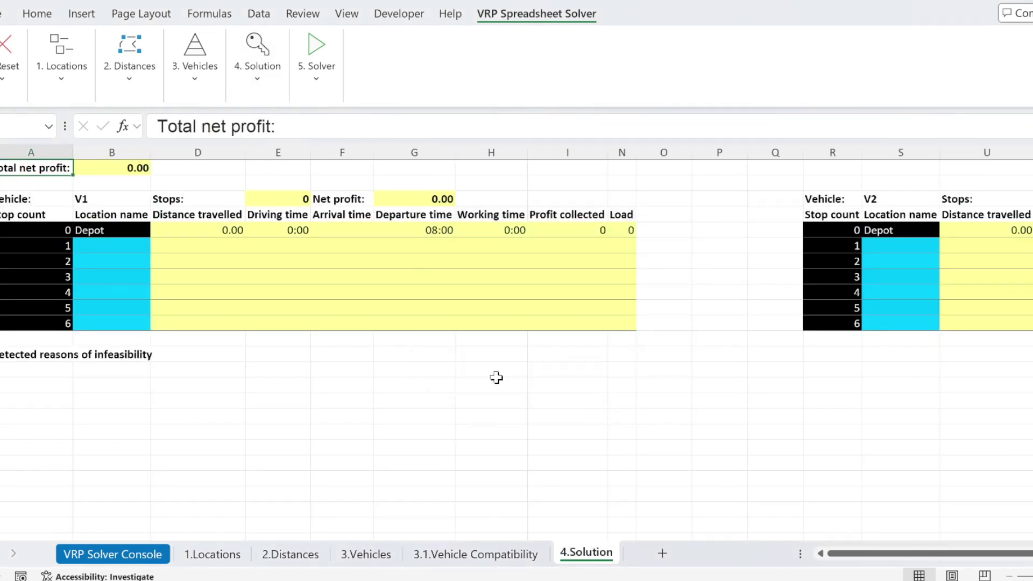
{"action": "left_click", "coordinate": [112, 194]}
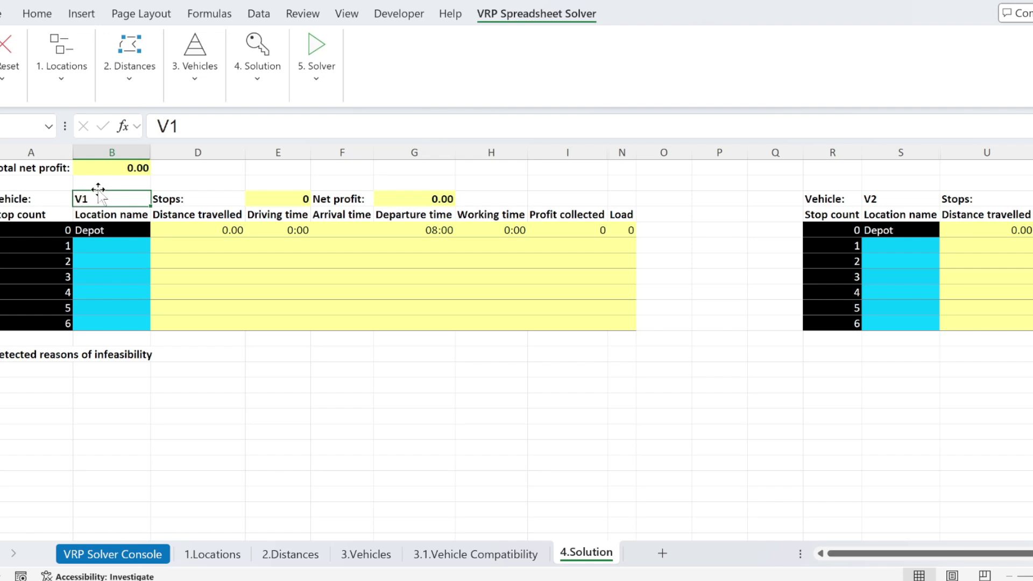
Check the vehicles and compatibility sheets, then open and close the 5. Solver menu
{"action": "left_click", "coordinate": [371, 555]}
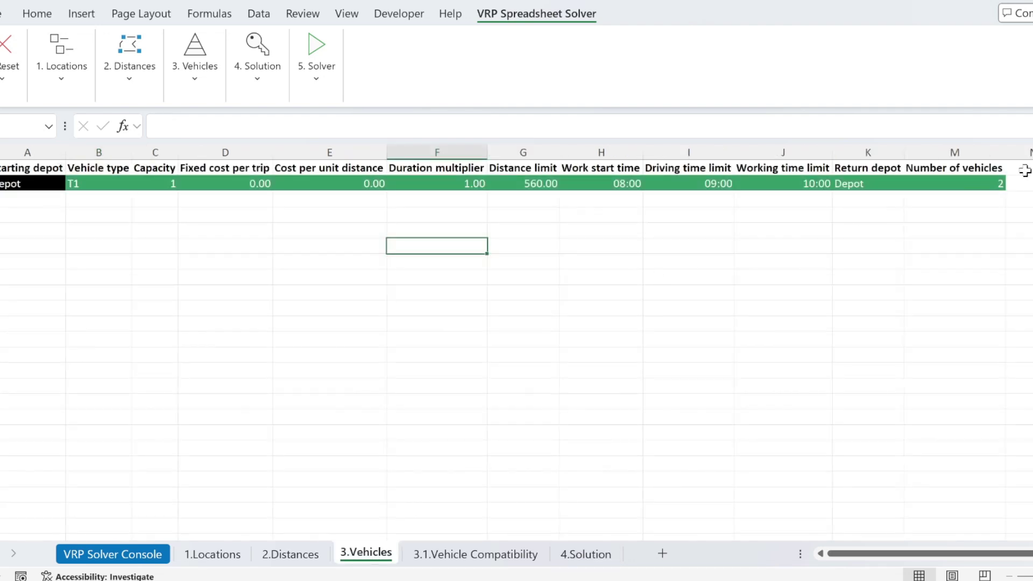
{"action": "left_click", "coordinate": [475, 555]}
{"action": "left_click", "coordinate": [571, 556]}
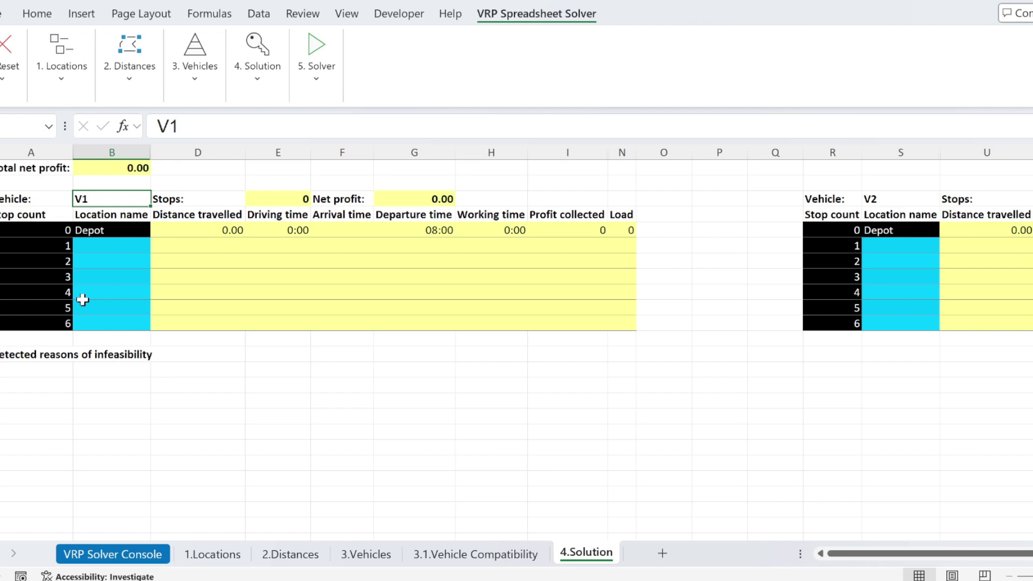
{"action": "left_click", "coordinate": [316, 59]}
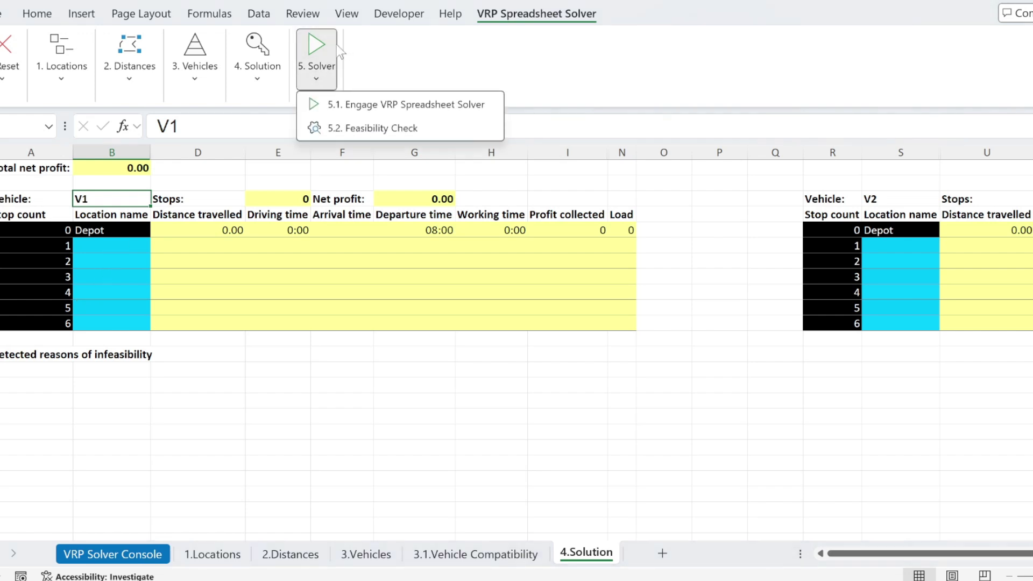
{"action": "left_click", "coordinate": [333, 323]}
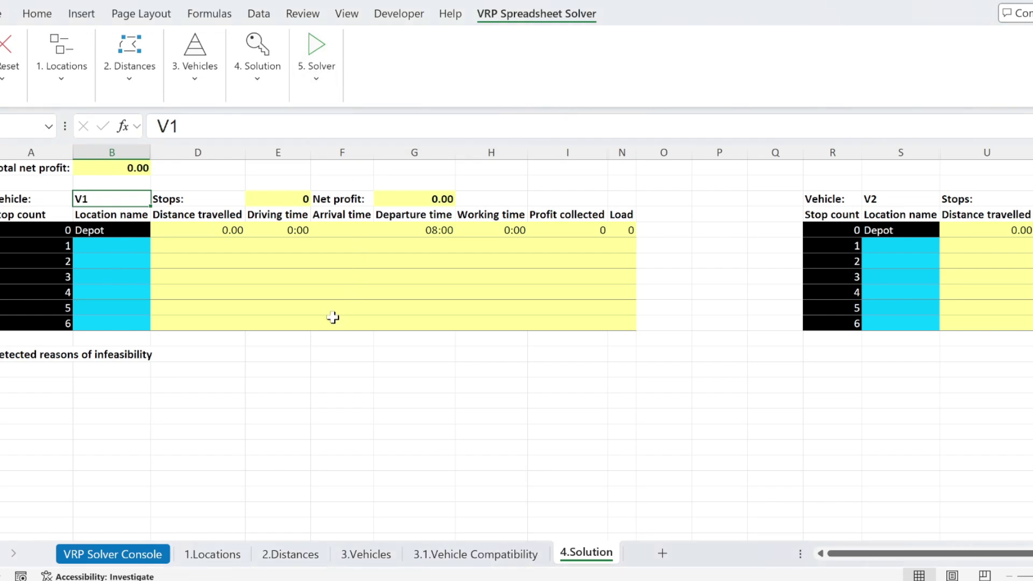
Make Biba V1's first stop and check the depot departure and Biba arrival formulas
{"action": "left_click", "coordinate": [109, 245]}
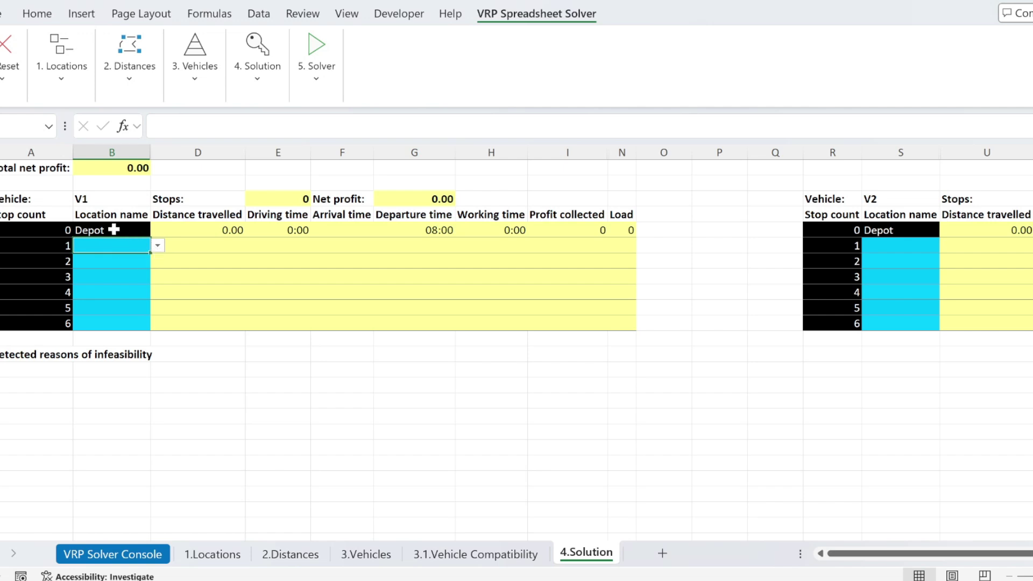
{"action": "left_click", "coordinate": [158, 246]}
{"action": "left_click", "coordinate": [108, 277]}
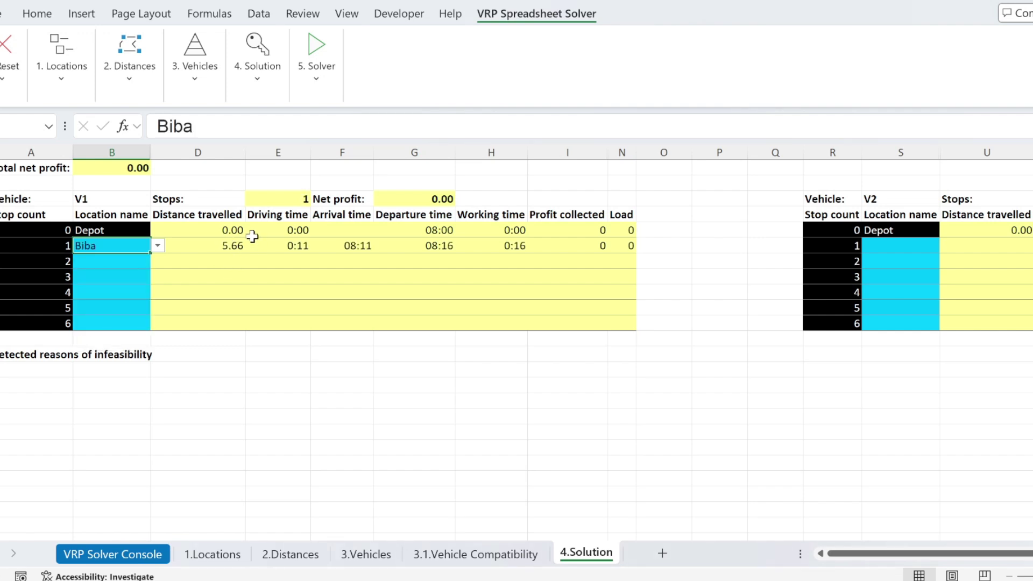
{"action": "left_click", "coordinate": [453, 231]}
{"action": "left_click", "coordinate": [364, 245]}
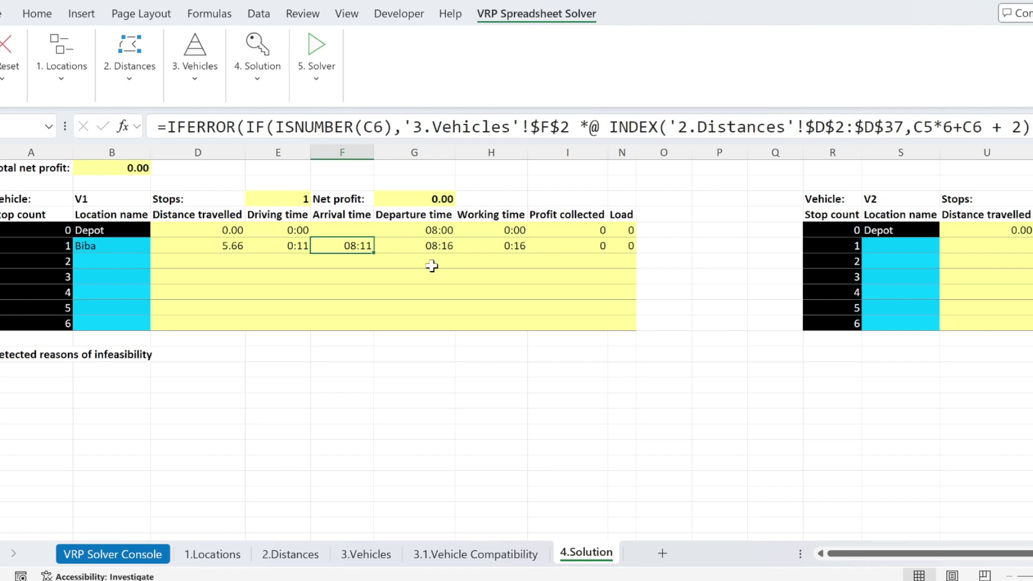
Look over the 2.Distances and 1.Locations sheets, then check Biba's departure time formula in 4.Solution
{"action": "left_click", "coordinate": [271, 554]}
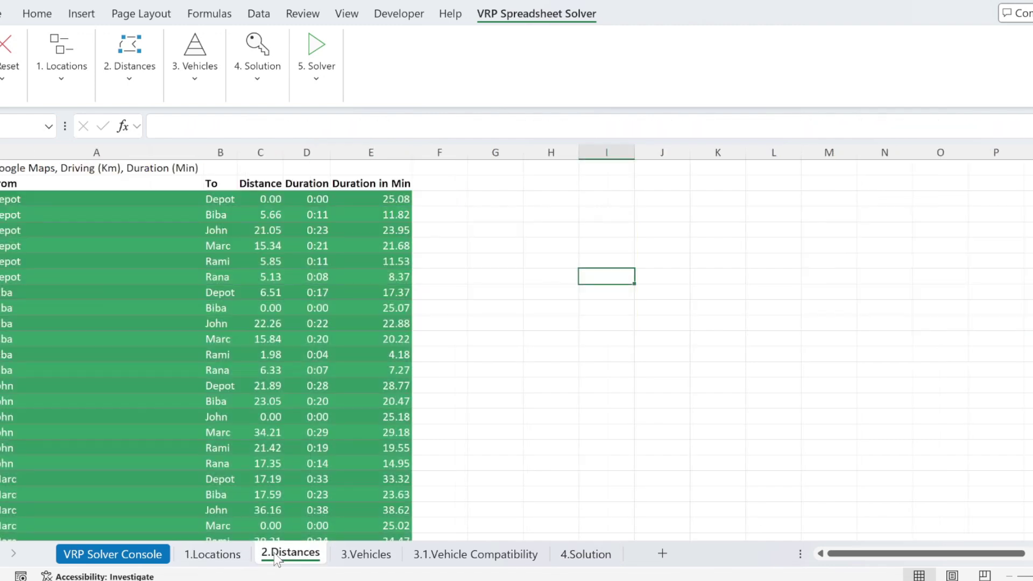
{"action": "left_click", "coordinate": [212, 554]}
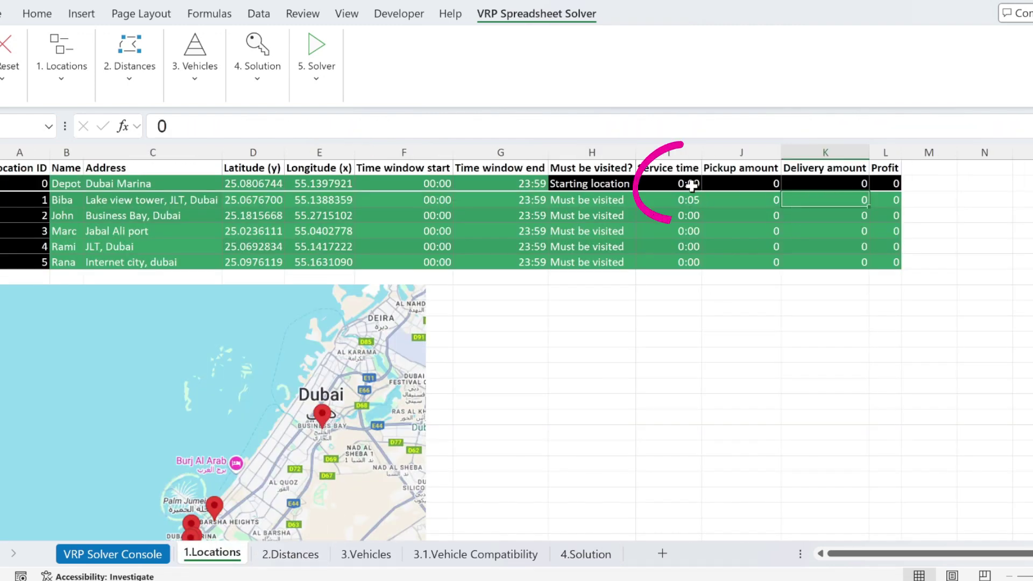
{"action": "key", "text": "ctrl+Page_Down"}
{"action": "key", "text": "ctrl+Page_Down"}
{"action": "key", "text": "ctrl+Page_Down"}
{"action": "key", "text": "ctrl+Page_Down"}
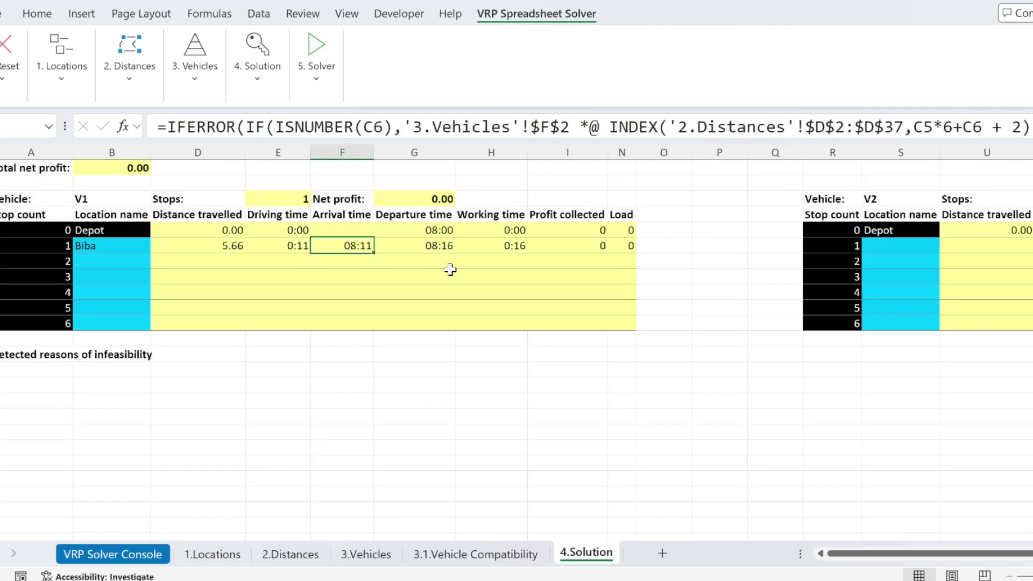
{"action": "left_click", "coordinate": [439, 245]}
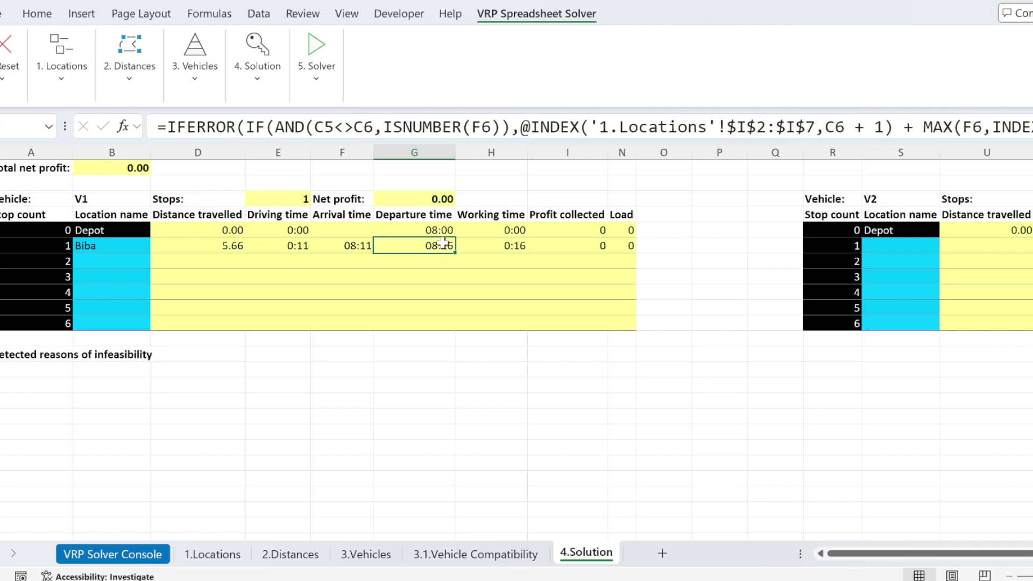
Make John V1's second stop, check his arrival formula, and open the solver menu
{"action": "left_click", "coordinate": [134, 260]}
{"action": "left_click", "coordinate": [157, 261]}
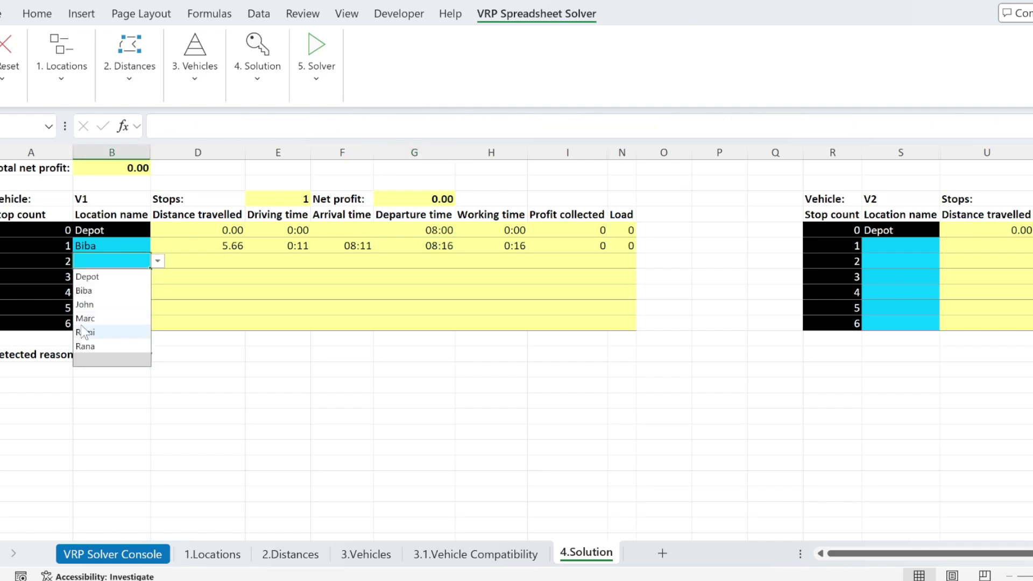
{"action": "left_click", "coordinate": [86, 305]}
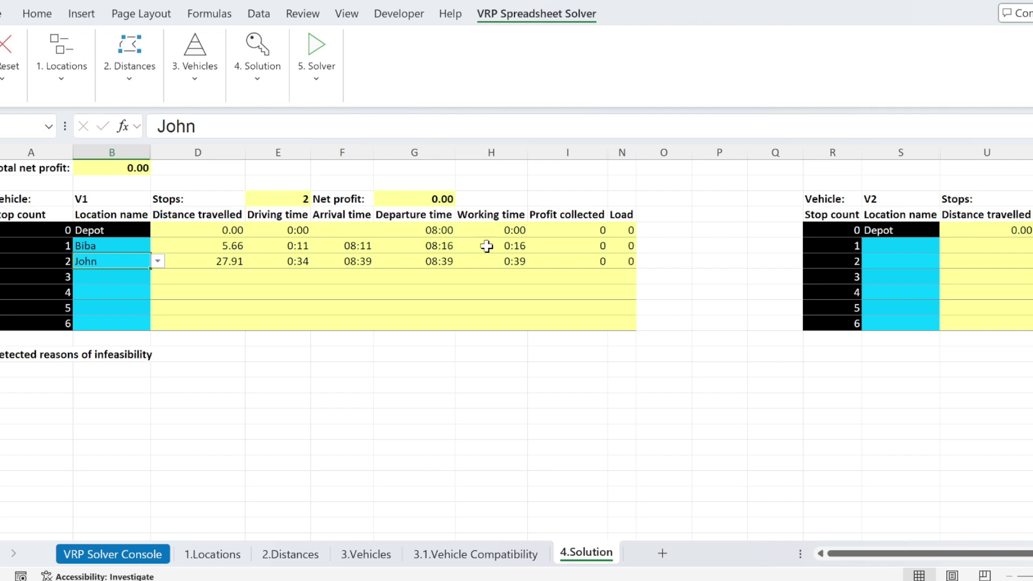
{"action": "left_click", "coordinate": [347, 261]}
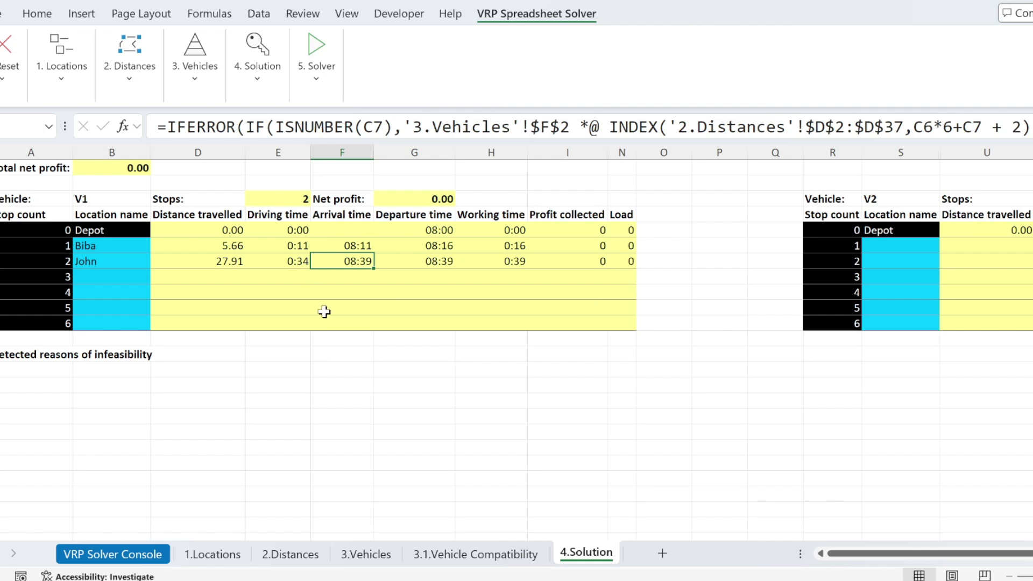
{"action": "left_click", "coordinate": [395, 358]}
{"action": "left_click", "coordinate": [321, 79]}
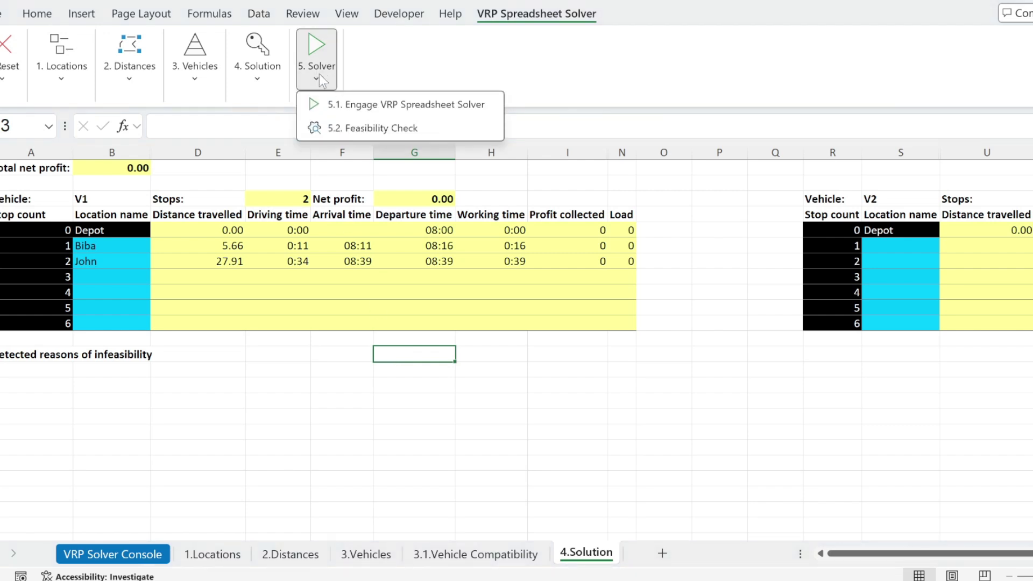
Run VRP Spreadsheet Solver for 60 seconds and overwrite with the best solution found
{"action": "left_click", "coordinate": [388, 108]}
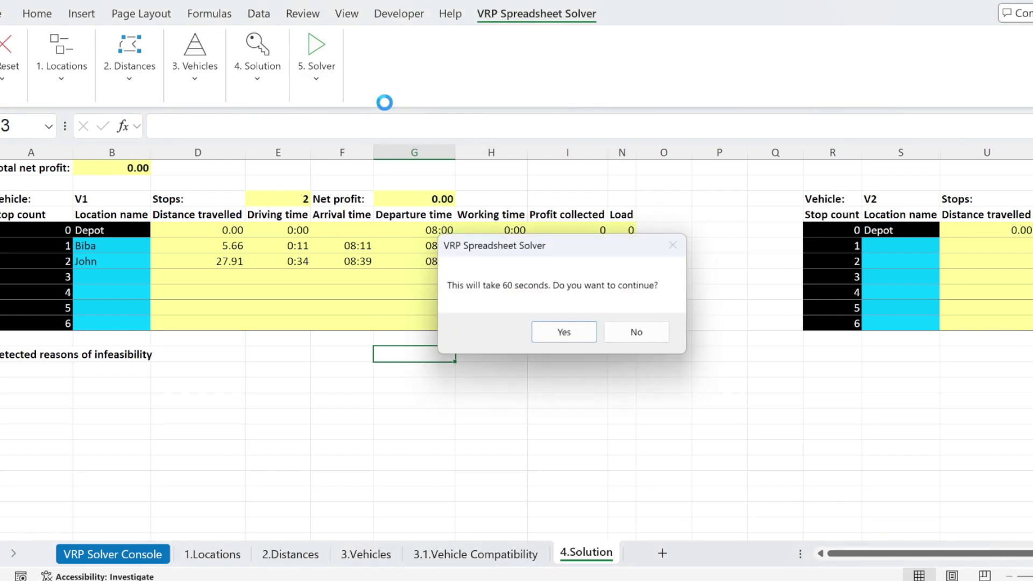
{"action": "left_click", "coordinate": [563, 335]}
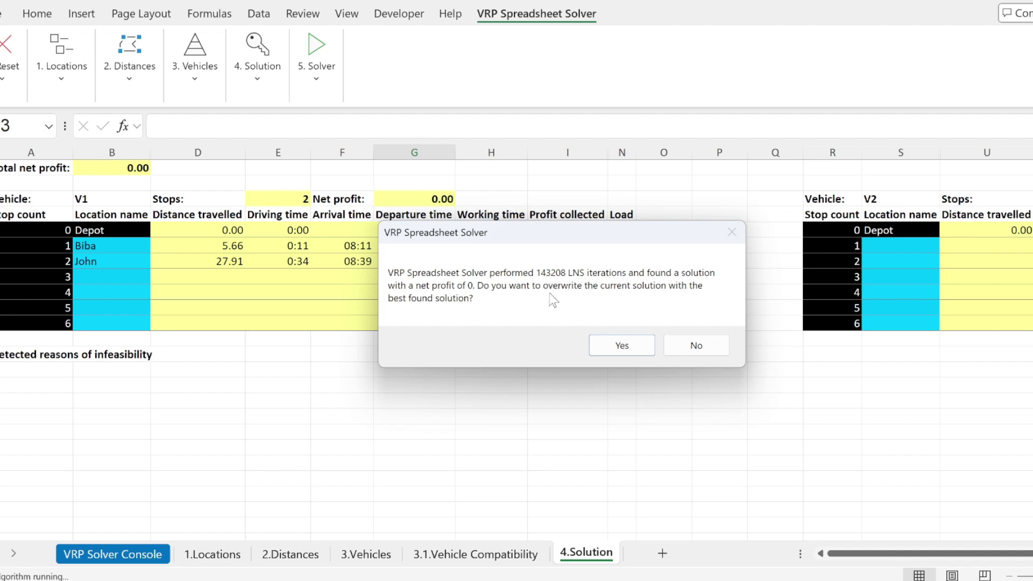
{"action": "left_click", "coordinate": [622, 346]}
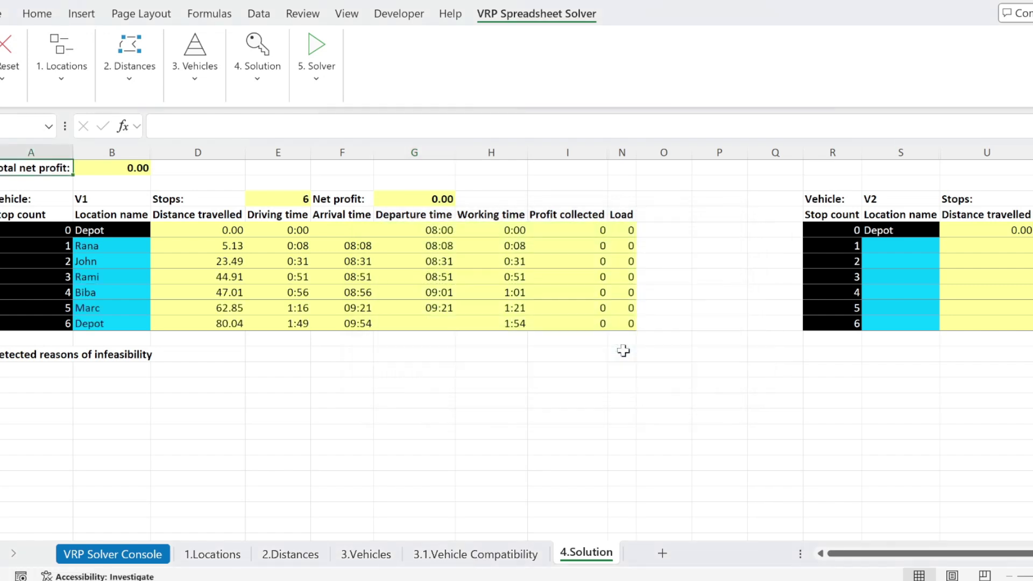
Review the new V1 route: Rana, John, Rami, Biba, Marc, and the return to Depot
{"action": "left_click", "coordinate": [101, 247]}
{"action": "left_click", "coordinate": [107, 260]}
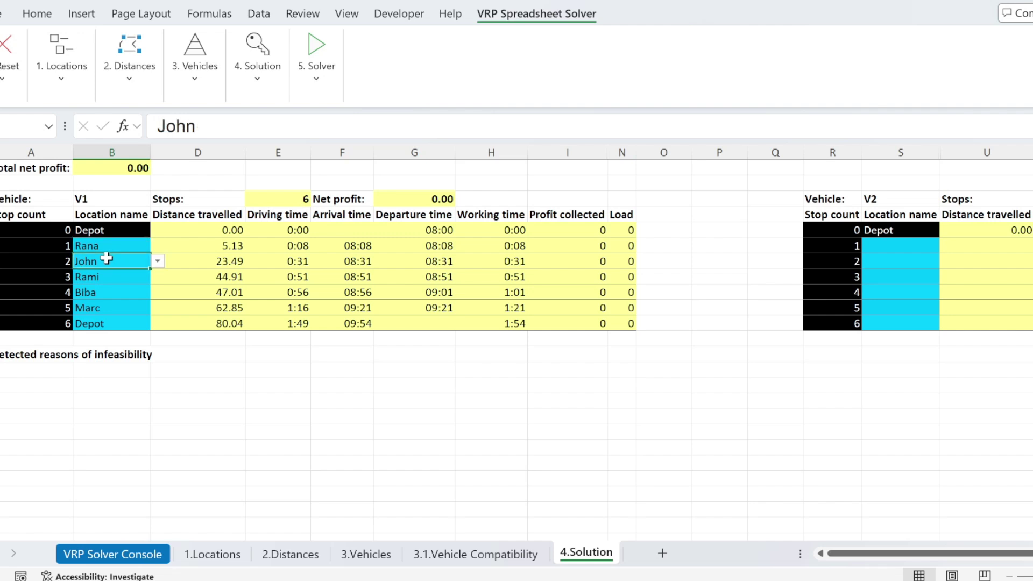
{"action": "left_click", "coordinate": [101, 278]}
{"action": "left_click", "coordinate": [100, 294]}
{"action": "left_click", "coordinate": [99, 309]}
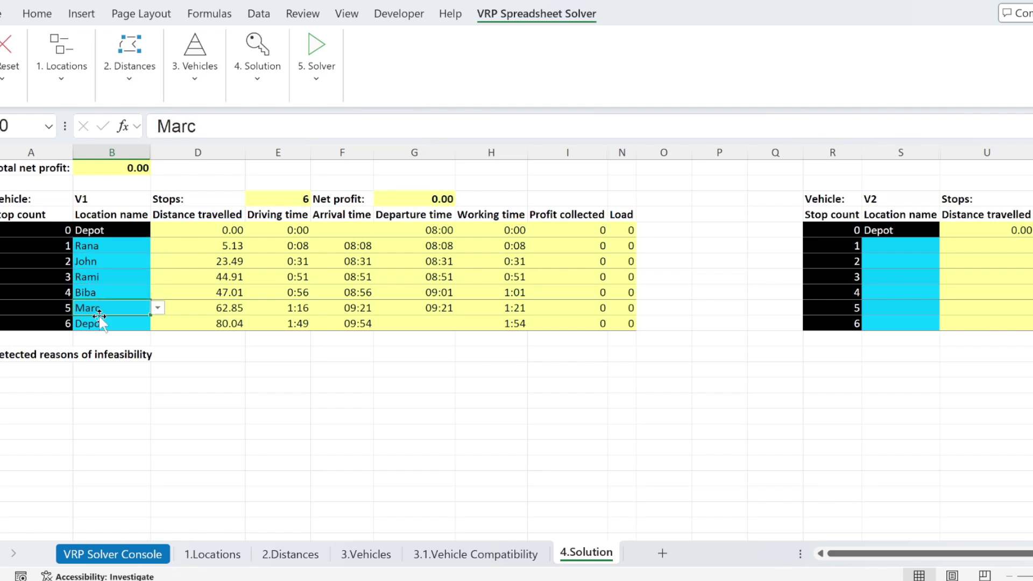
{"action": "left_click", "coordinate": [100, 323]}
{"action": "left_click", "coordinate": [414, 229]}
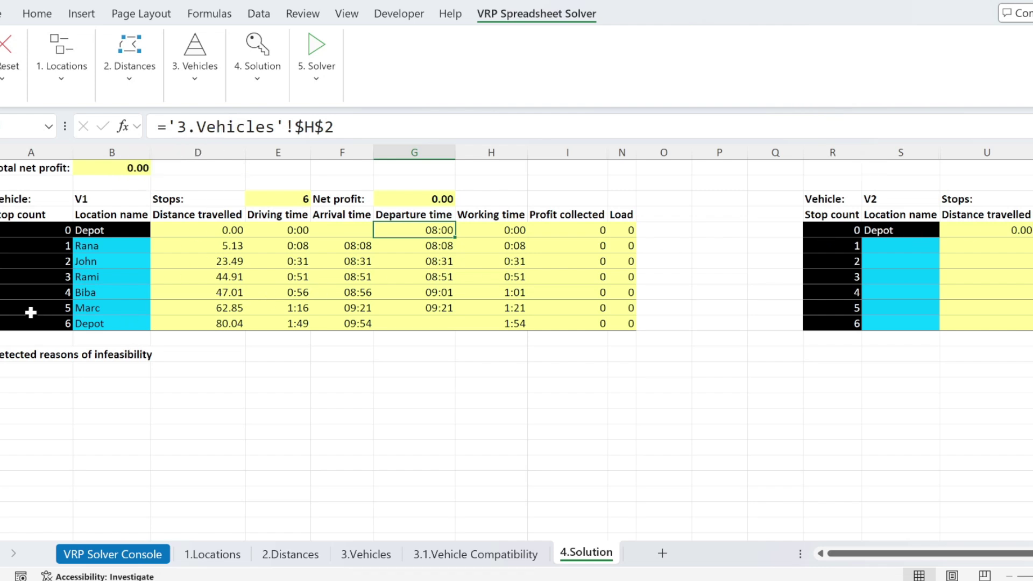
Run the Feasibility Check on V1's route, dismiss the result, and select the empty infeasibility-reasons area
{"action": "left_click", "coordinate": [319, 51]}
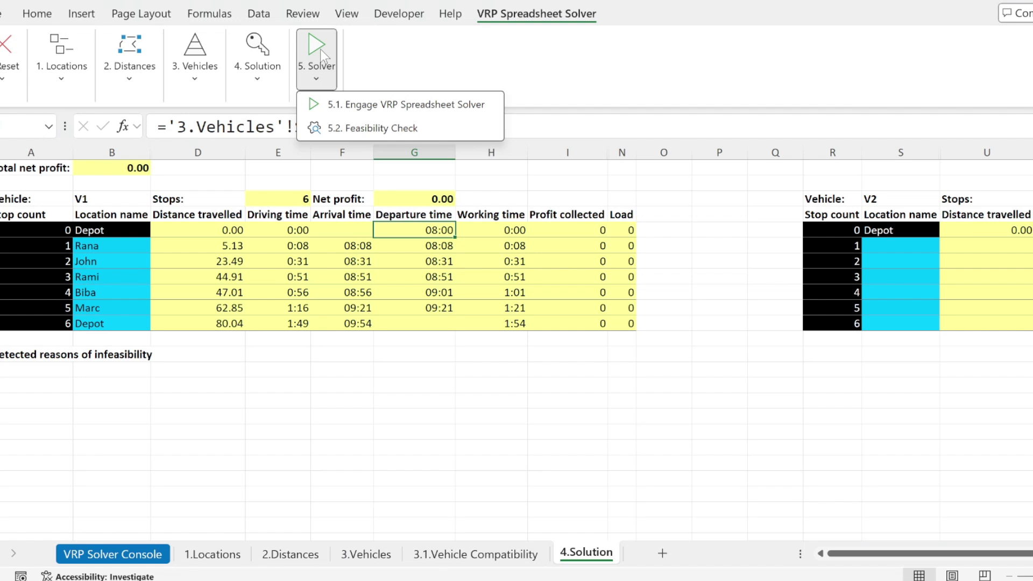
{"action": "left_click", "coordinate": [371, 128]}
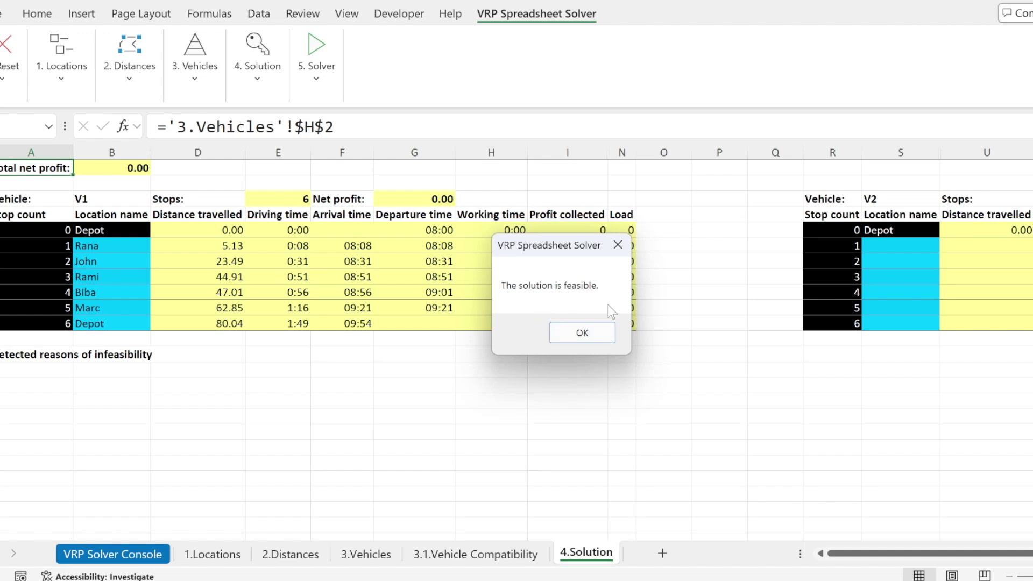
{"action": "left_click", "coordinate": [575, 334]}
{"action": "left_click_drag", "start_coordinate": [47, 369], "coordinate": [44, 449]}
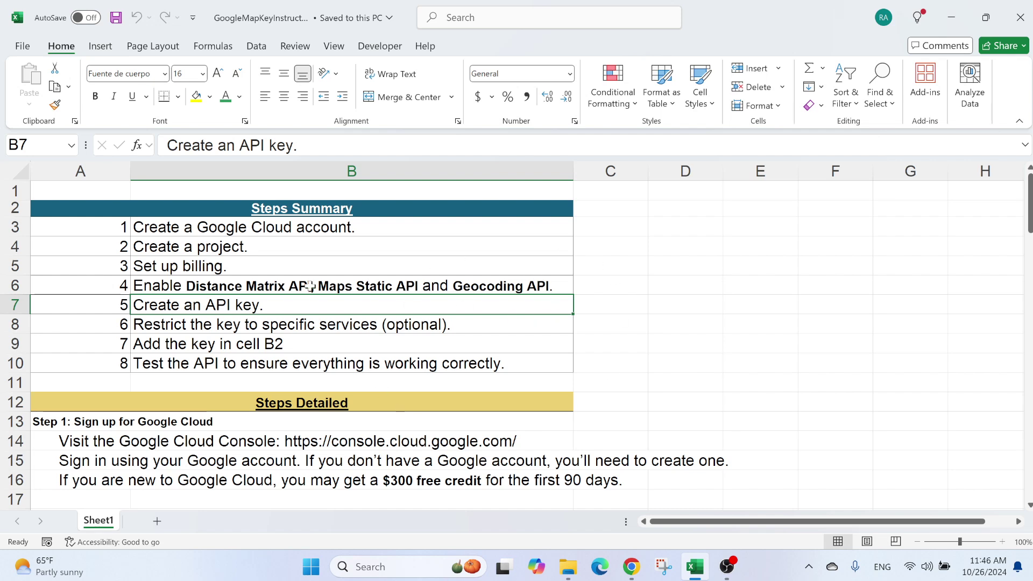
Copy the Google Cloud Console URL from cell A14 of the Step 1 instructions, then open a new Chrome tab
{"action": "left_click_drag", "start_coordinate": [215, 229], "coordinate": [208, 362]}
{"action": "scroll", "coordinate": [209, 361], "scroll_direction": "down", "scroll_amount": 2}
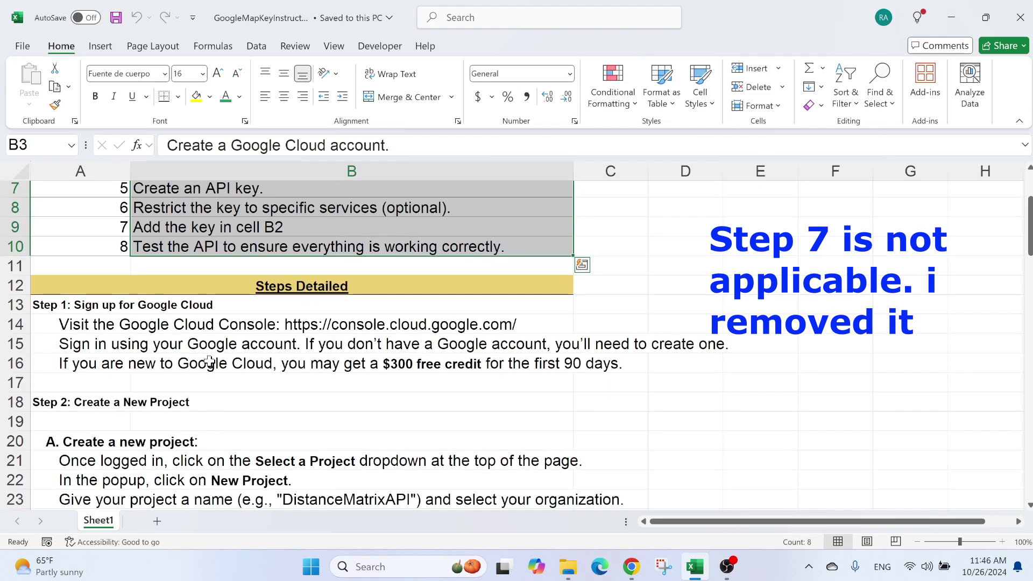
{"action": "left_click", "coordinate": [97, 325]}
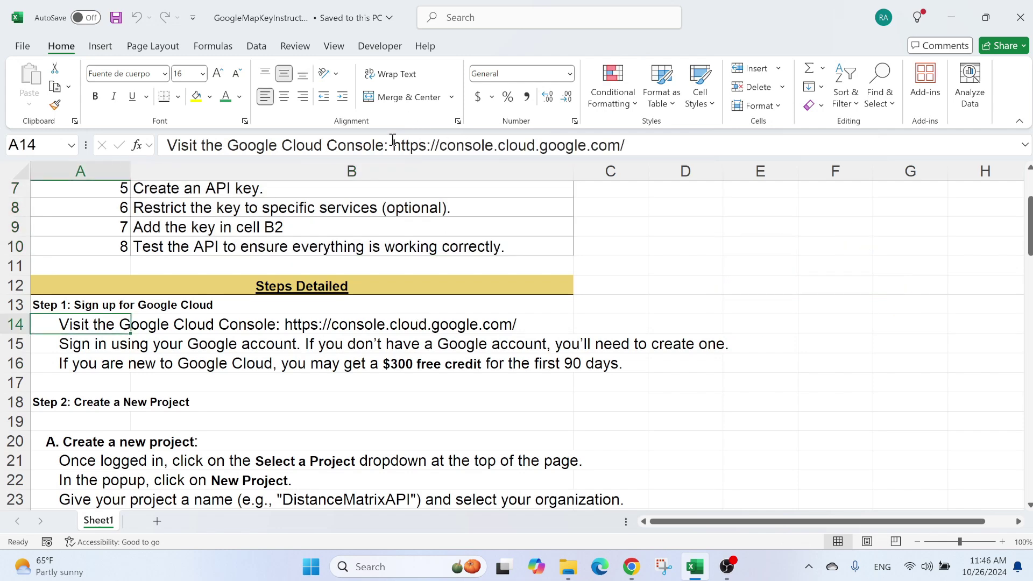
{"action": "left_click_drag", "start_coordinate": [392, 145], "coordinate": [705, 145]}
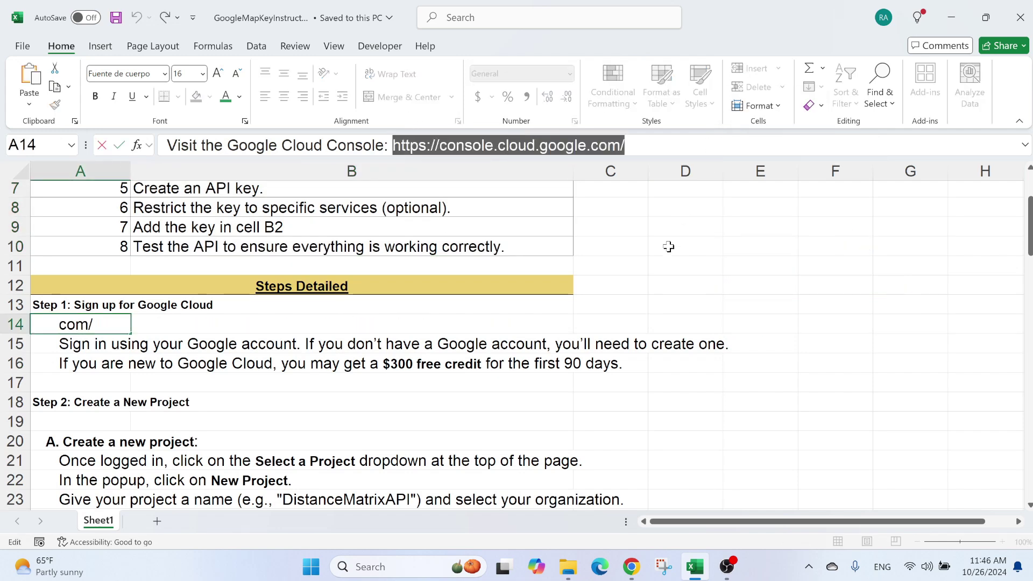
{"action": "key", "text": "Escape"}
{"action": "left_click", "coordinate": [631, 567]}
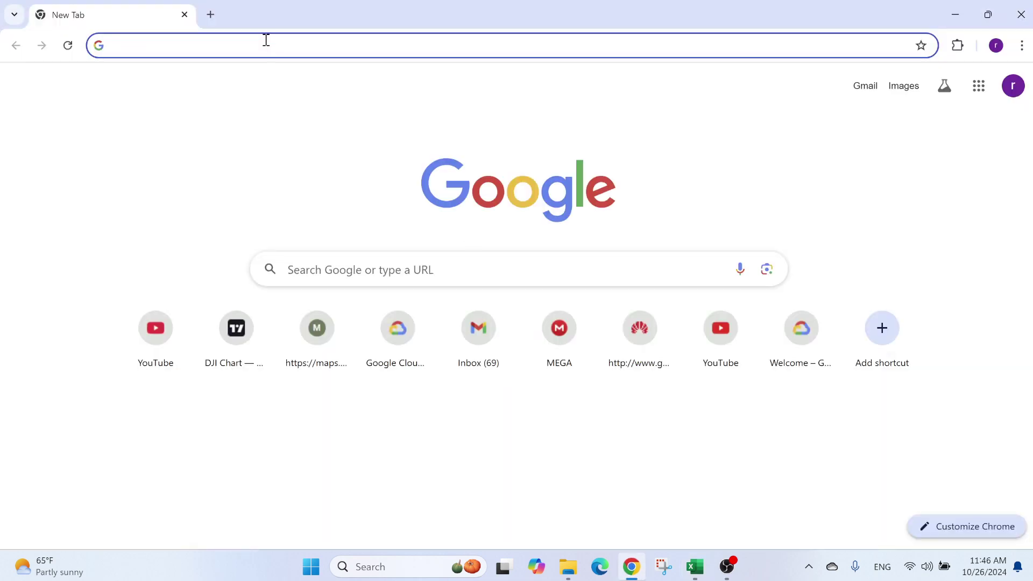
Load Google Cloud Console from the pasted address and glance at the instructions workbook
{"action": "type", "text": "https://console.cloud.google.com/"}
{"action": "left_click", "coordinate": [456, 132]}
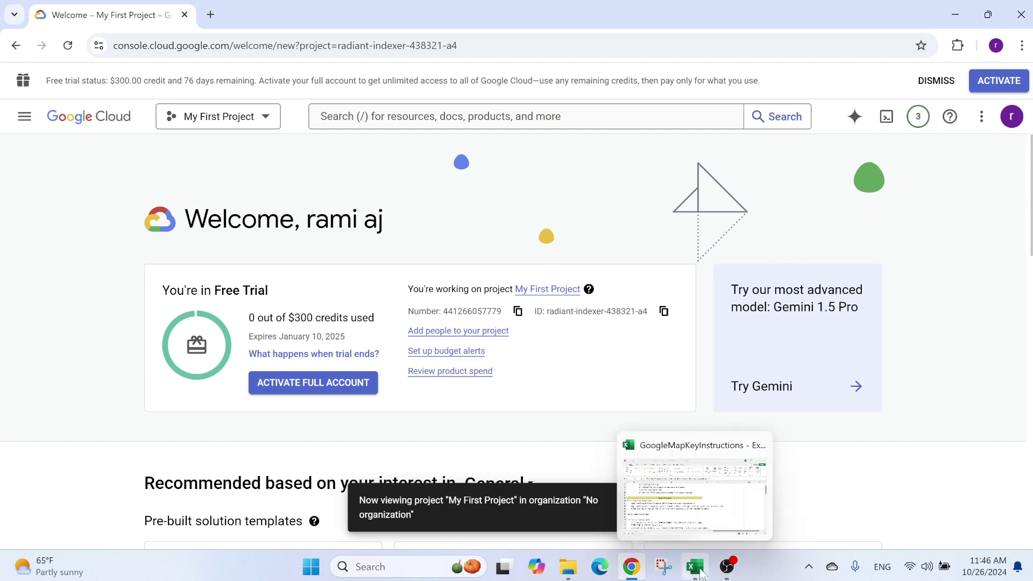
{"action": "left_click", "coordinate": [700, 504]}
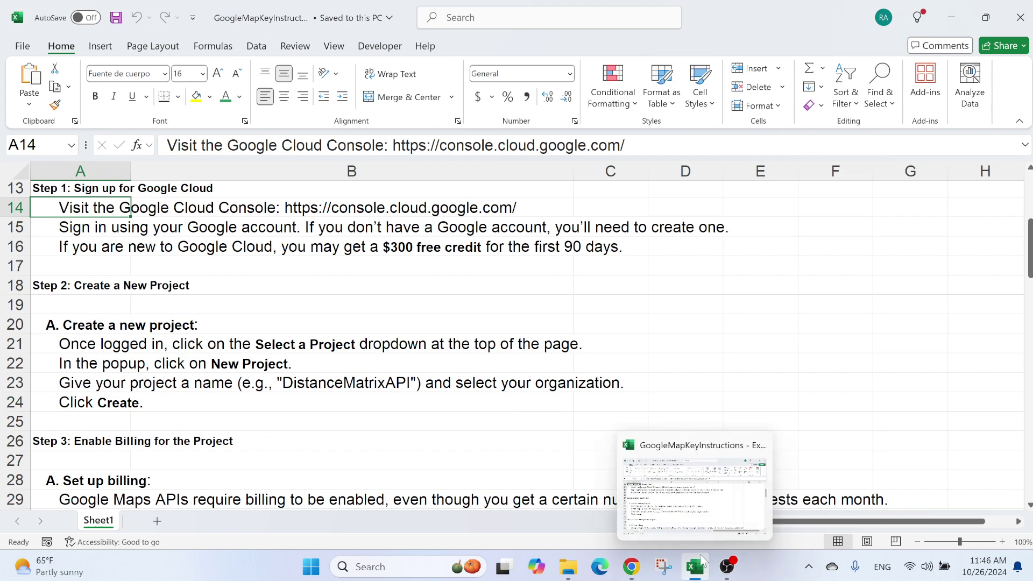
{"action": "left_click", "coordinate": [633, 567]}
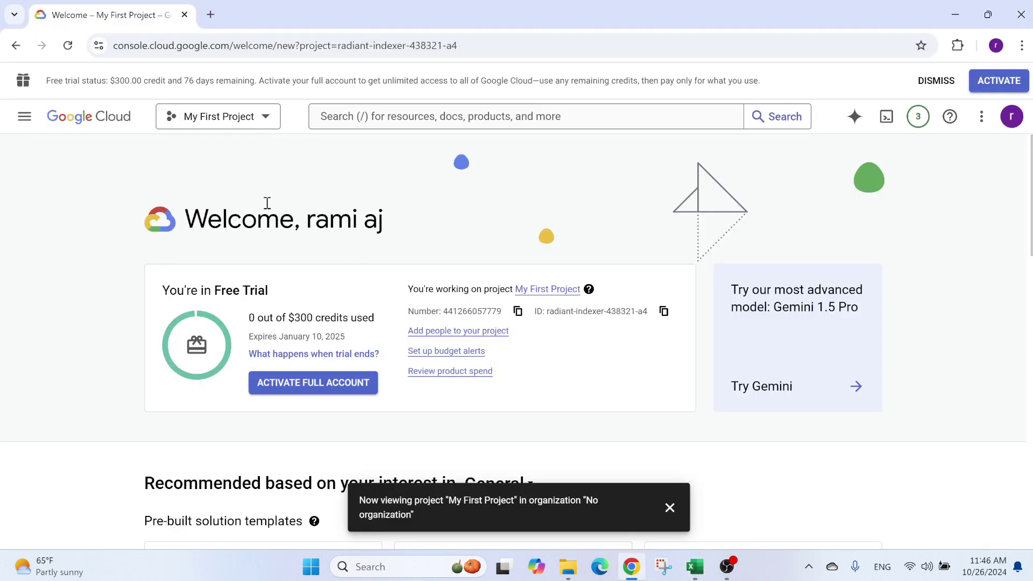
Create My Project 73553 with its default name, make it the active project, and return to Excel
{"action": "left_click", "coordinate": [242, 116]}
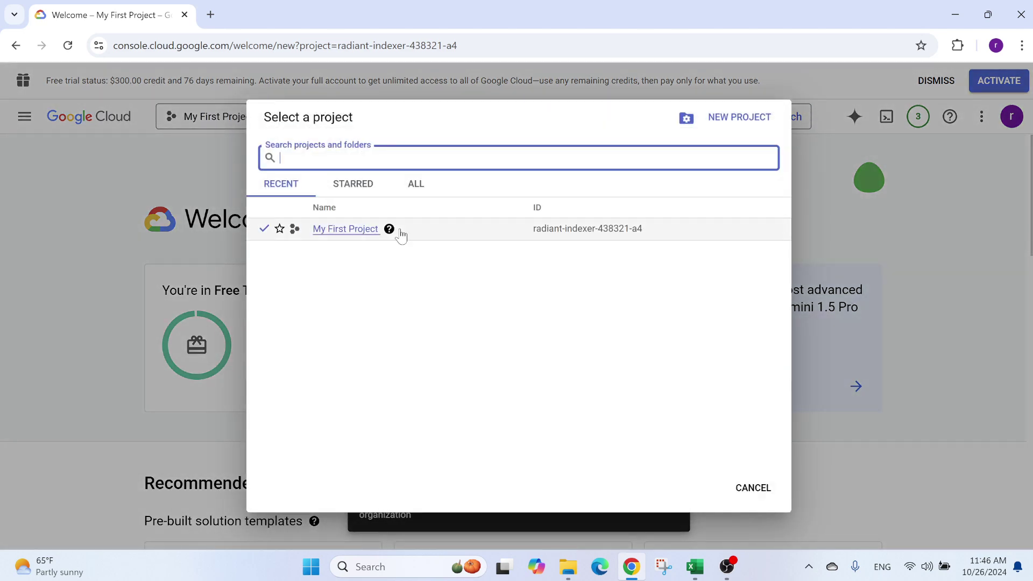
{"action": "left_click", "coordinate": [740, 121]}
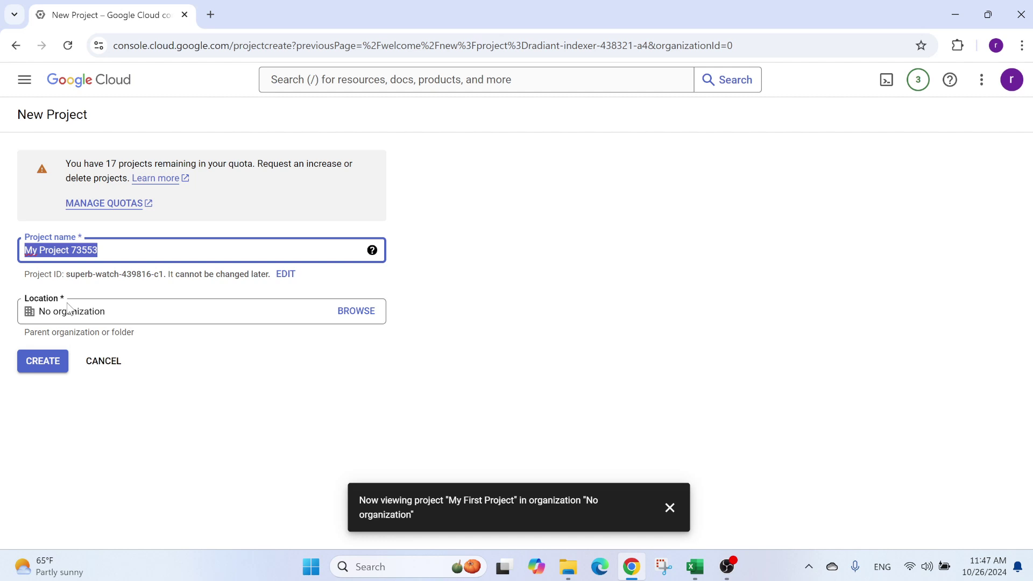
{"action": "left_click", "coordinate": [48, 370]}
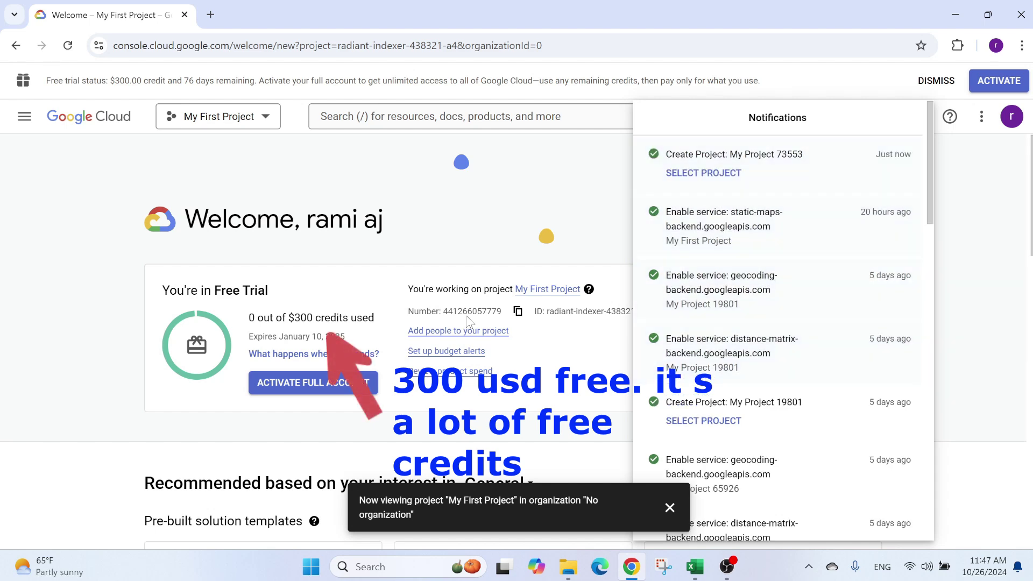
{"action": "left_click", "coordinate": [207, 123]}
{"action": "left_click", "coordinate": [210, 122]}
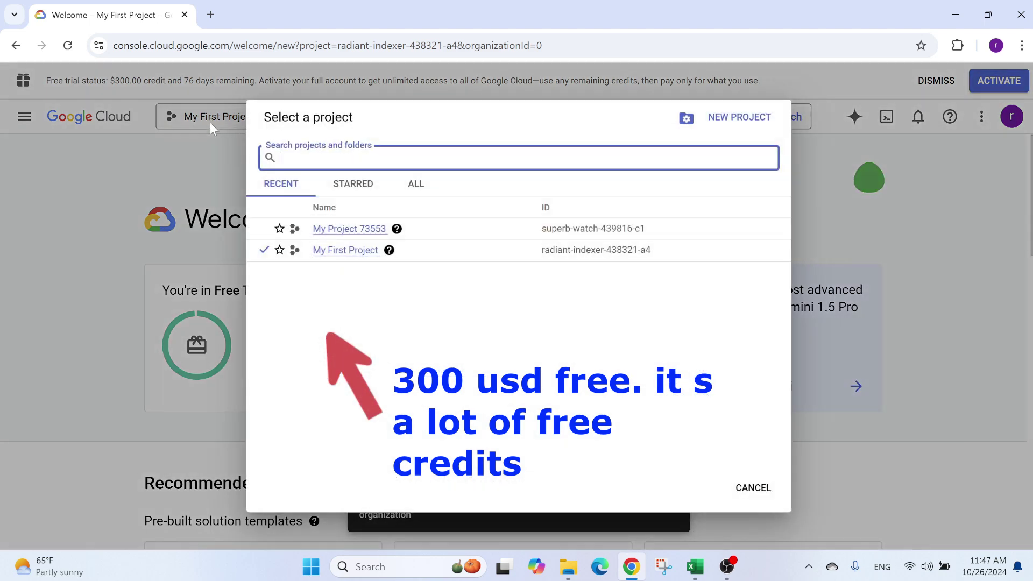
{"action": "left_click", "coordinate": [349, 229]}
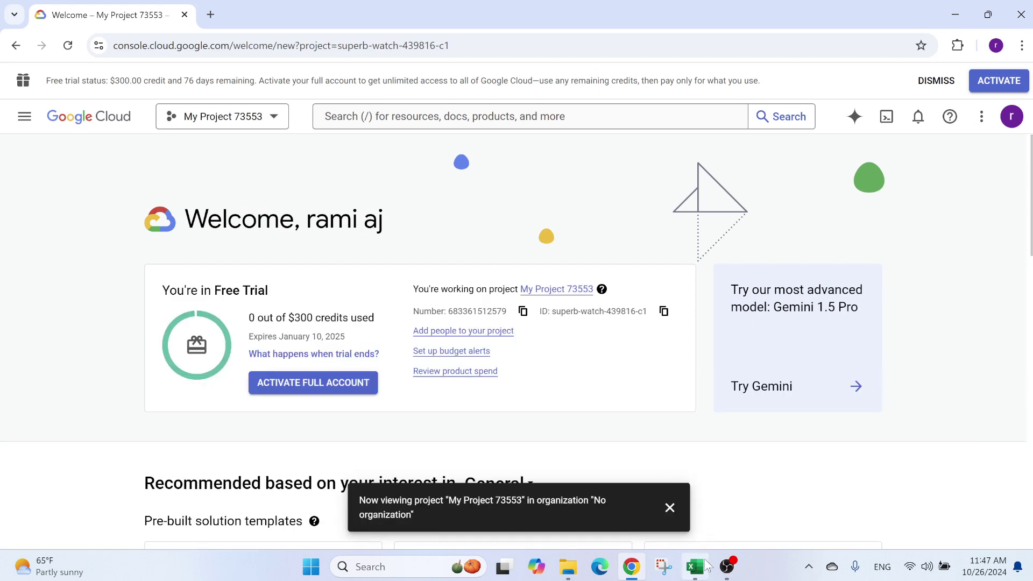
{"action": "mouse_move", "coordinate": [695, 566]}
{"action": "left_click", "coordinate": [707, 522]}
Scroll to Step 3, Enable Billing for the Project, and select its instruction rows A26:A34
{"action": "scroll", "coordinate": [107, 312], "scroll_direction": "down", "scroll_amount": 3}
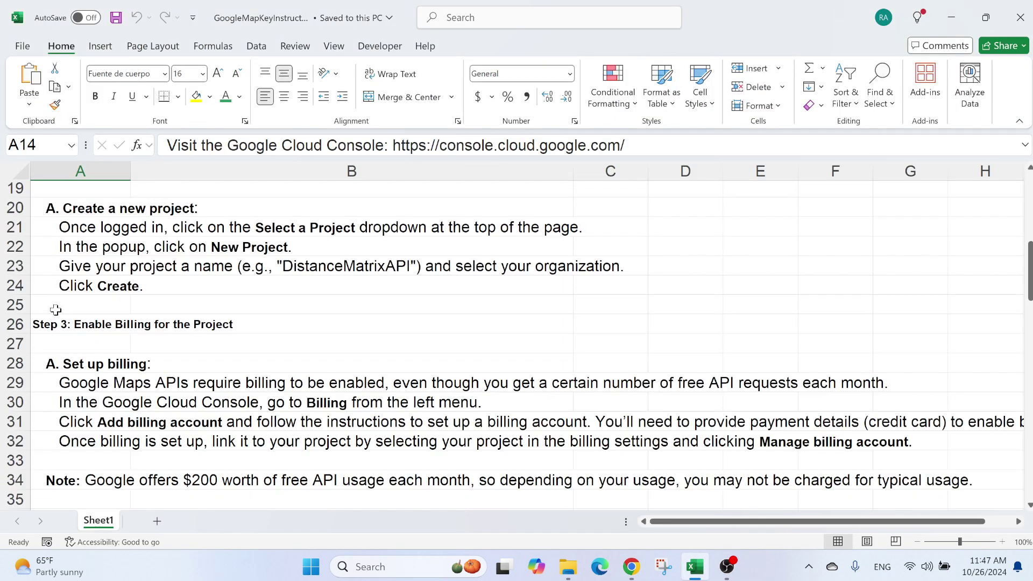
{"action": "left_click_drag", "start_coordinate": [54, 266], "coordinate": [81, 422]}
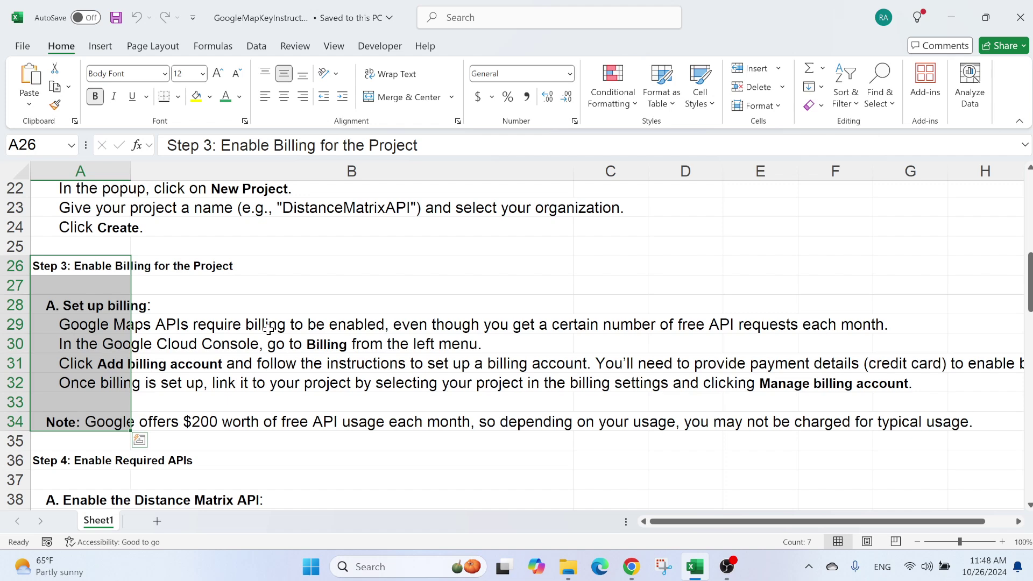
In Google Cloud Console, go to Billing and manage all billing accounts
{"action": "left_click", "coordinate": [633, 570]}
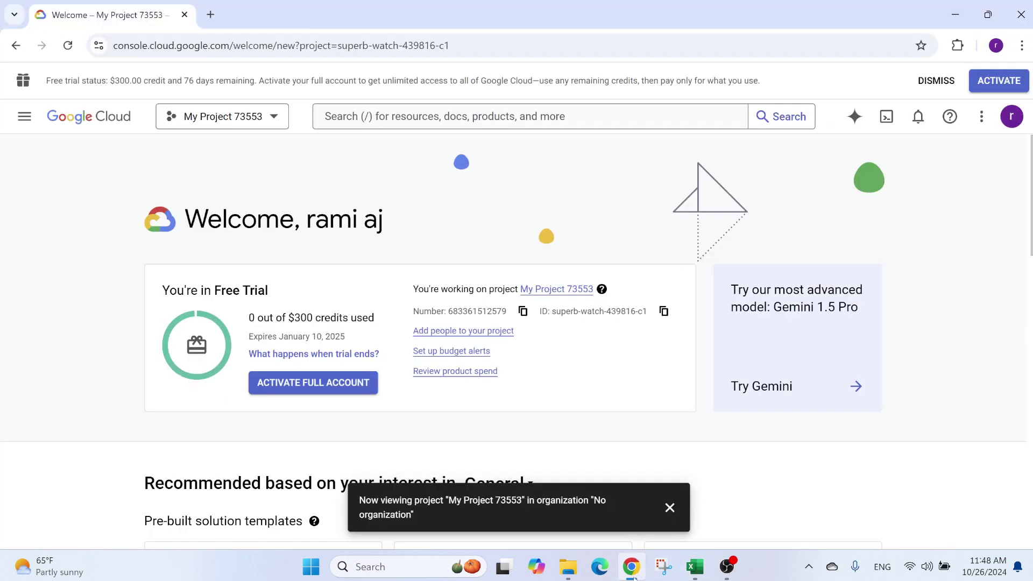
{"action": "left_click", "coordinate": [23, 113]}
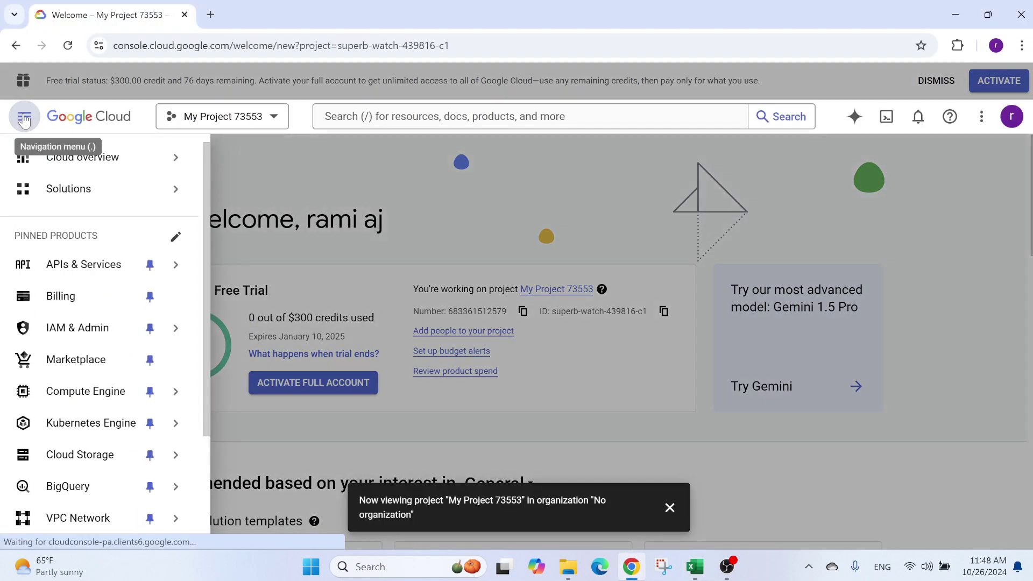
{"action": "left_click", "coordinate": [92, 296]}
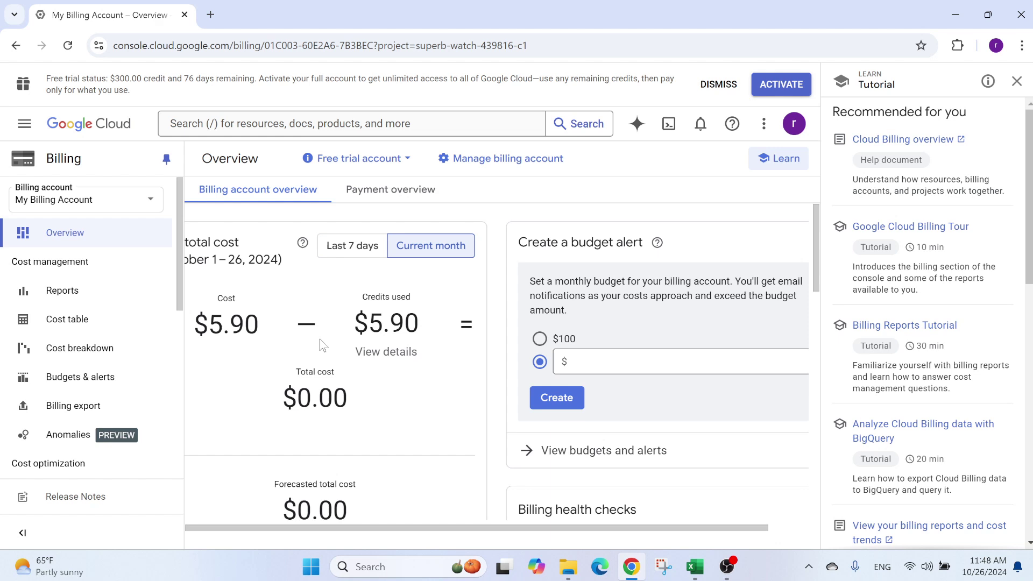
{"action": "left_click", "coordinate": [106, 207]}
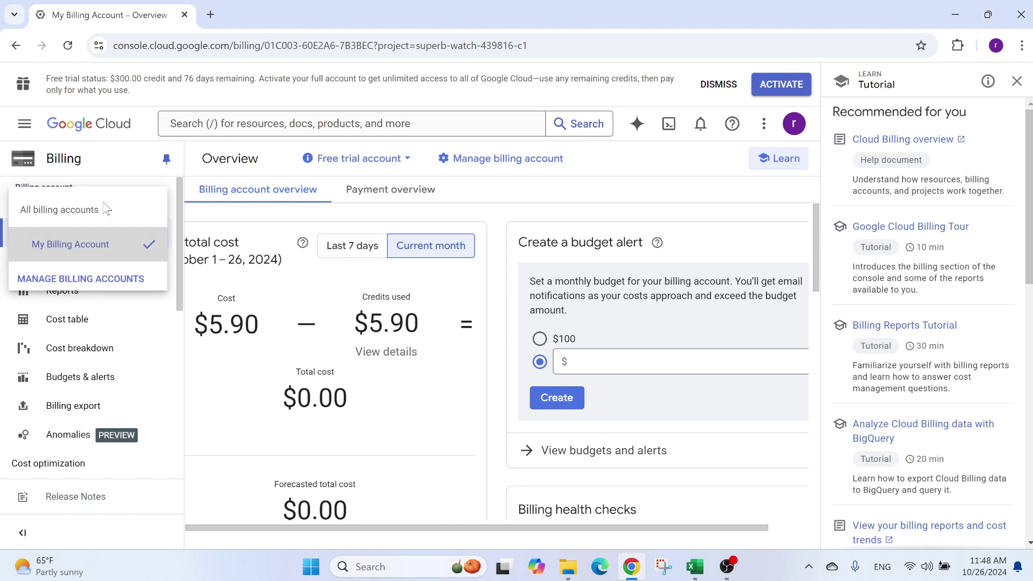
{"action": "left_click", "coordinate": [103, 276]}
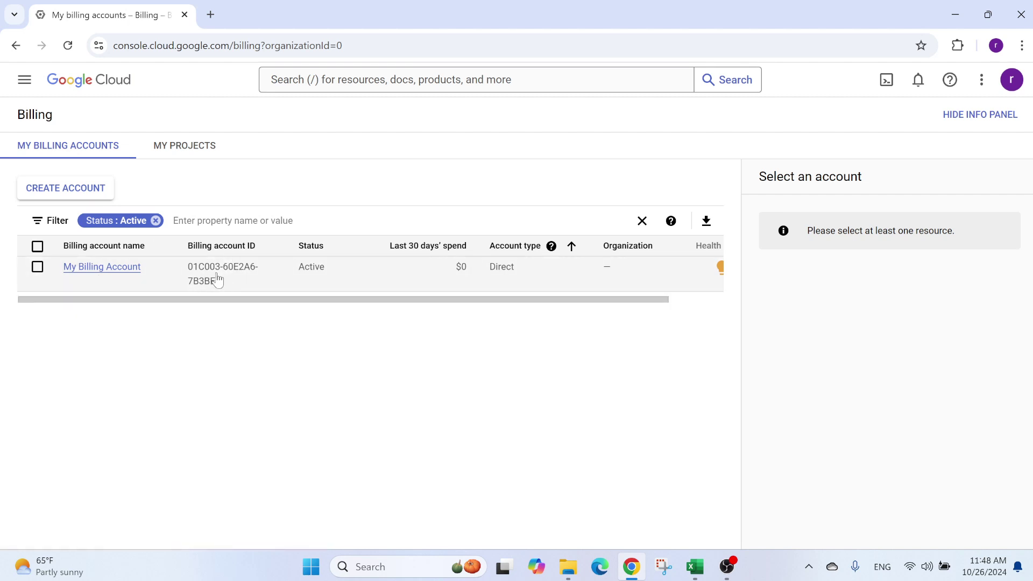
Start a new billing account with country Ecuador and review its billing profile form
{"action": "left_click", "coordinate": [72, 192]}
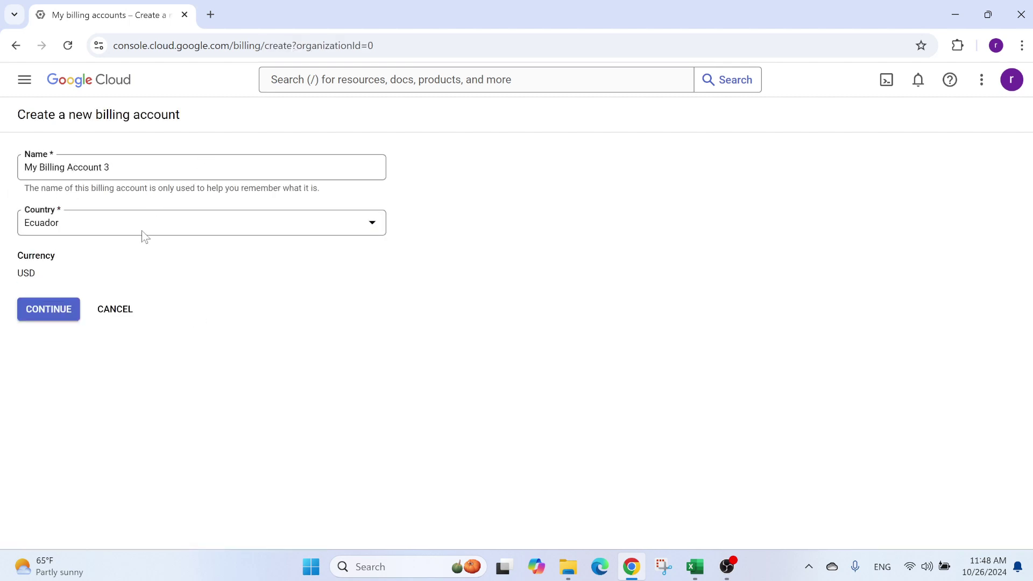
{"action": "left_click", "coordinate": [41, 311]}
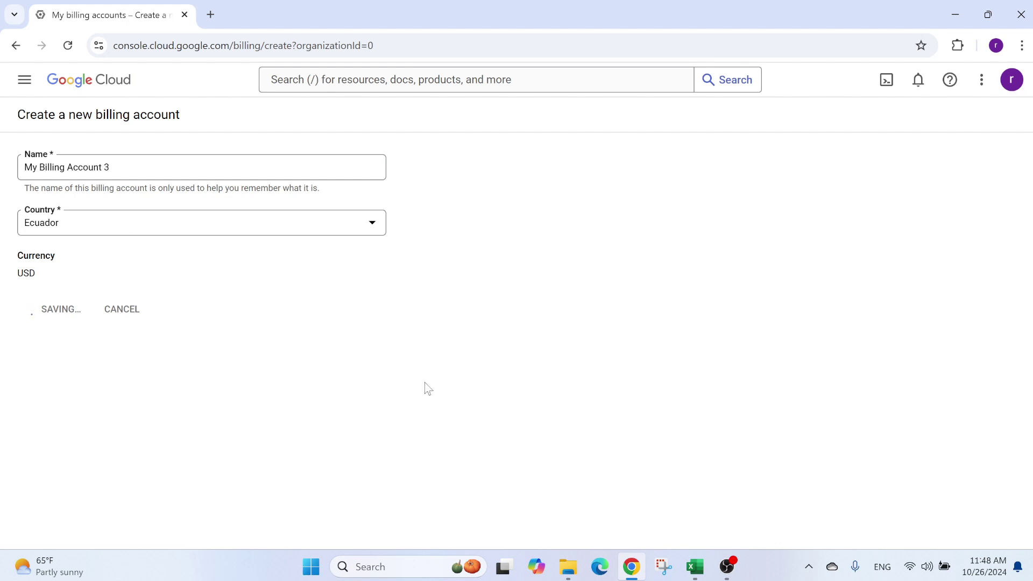
{"action": "scroll", "coordinate": [207, 375], "scroll_direction": "down", "scroll_amount": 3}
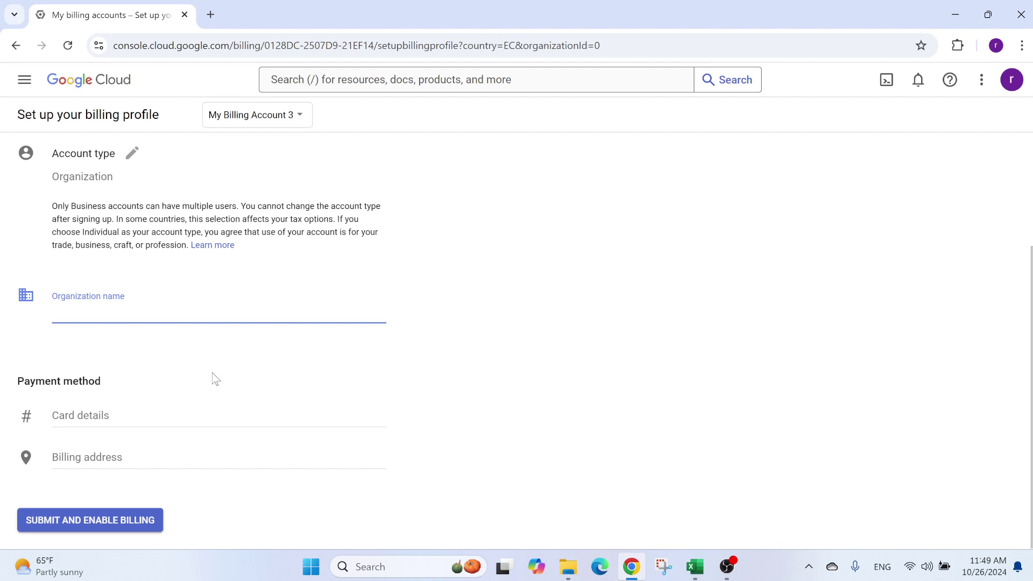
{"action": "left_click", "coordinate": [32, 83]}
{"action": "mouse_move", "coordinate": [101, 266]}
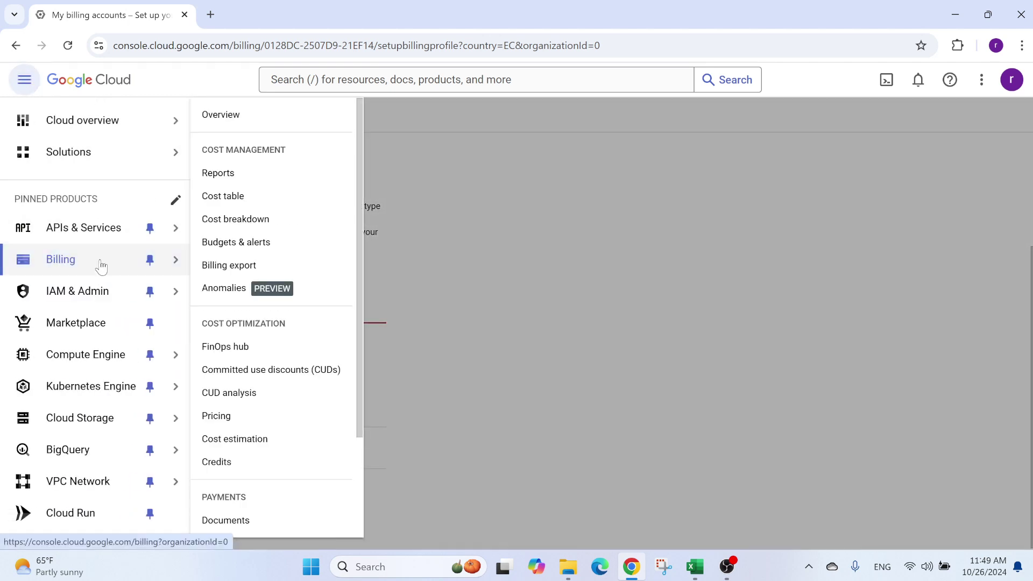
Open Billing > My Projects and disable billing for My Project 73553
{"action": "left_click", "coordinate": [99, 265]}
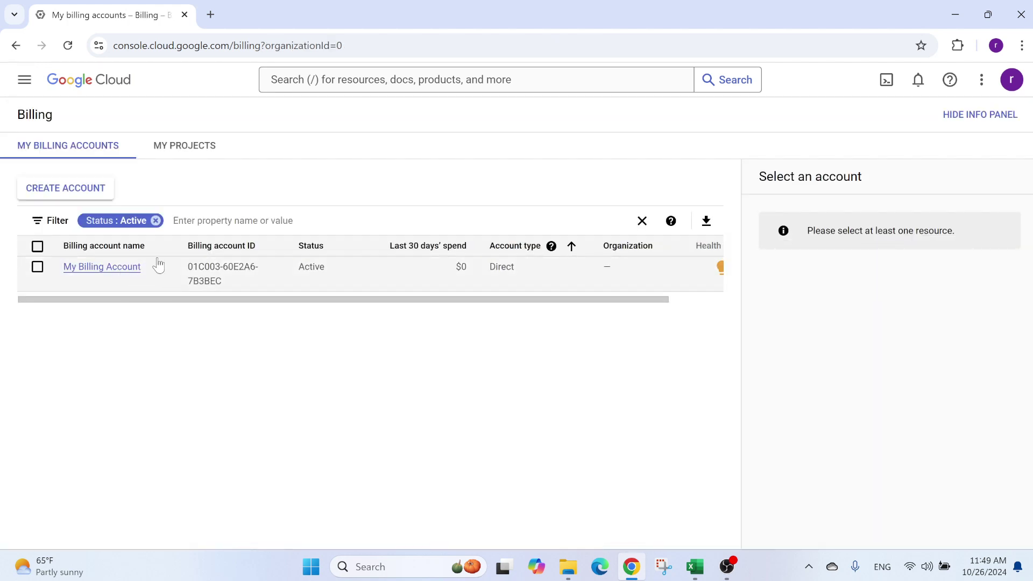
{"action": "left_click", "coordinate": [177, 148]}
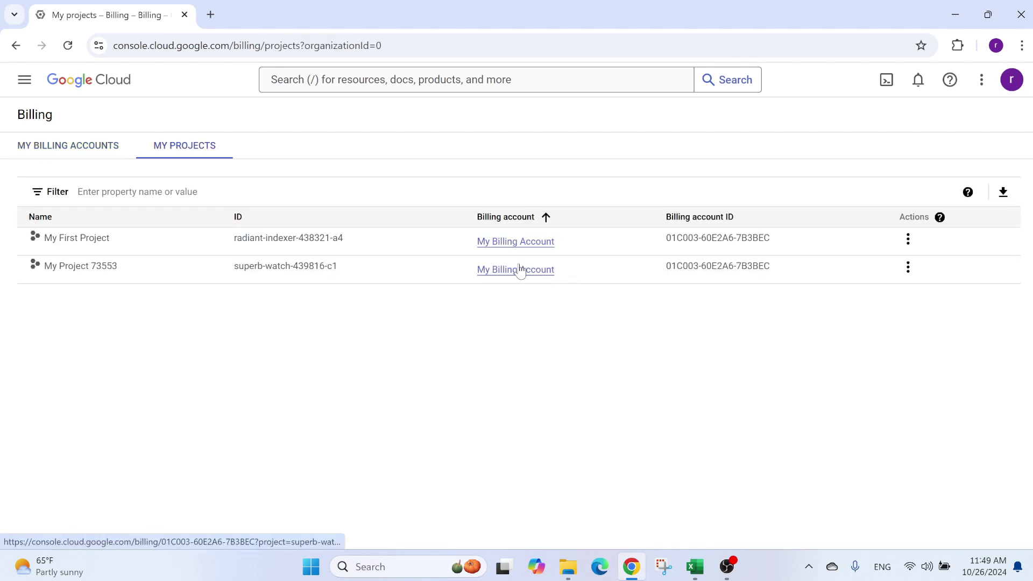
{"action": "left_click", "coordinate": [915, 271]}
{"action": "left_click", "coordinate": [942, 293]}
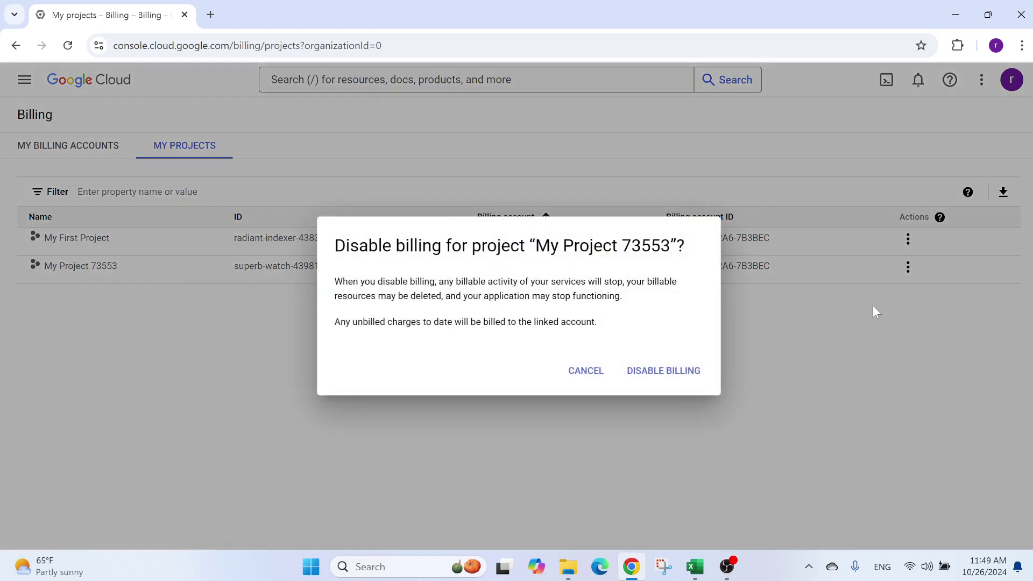
{"action": "left_click", "coordinate": [670, 371]}
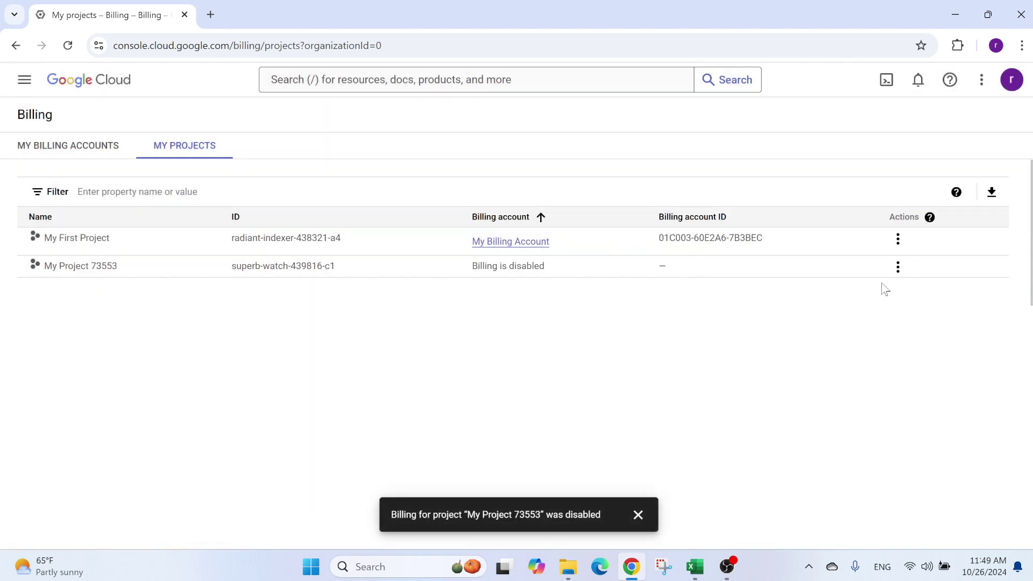
Change My Project 73553's billing to My Billing Account and set the account
{"action": "left_click", "coordinate": [897, 267]}
{"action": "left_click", "coordinate": [923, 323]}
{"action": "left_click", "coordinate": [548, 295]}
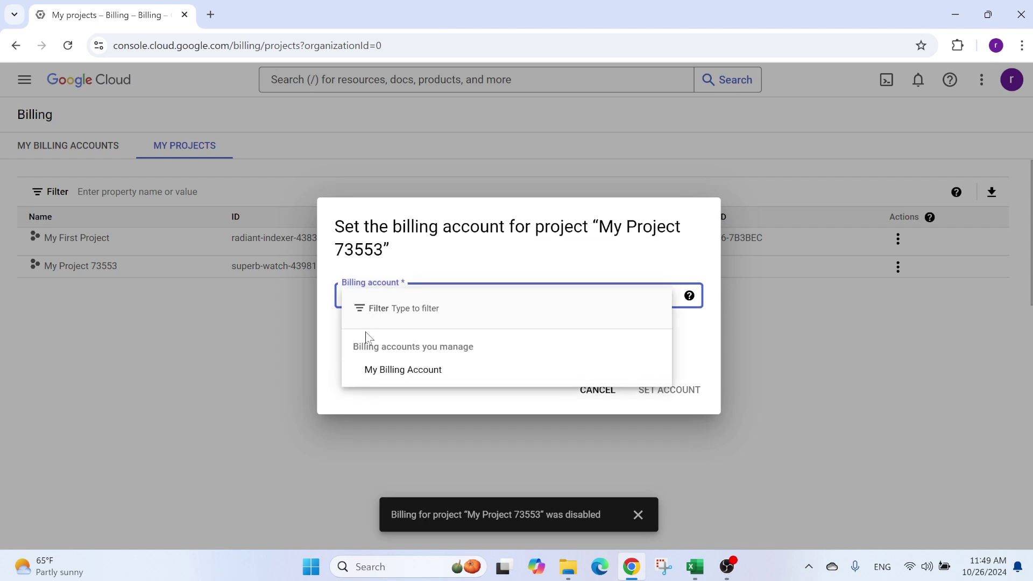
{"action": "left_click", "coordinate": [419, 374]}
{"action": "left_click", "coordinate": [669, 392]}
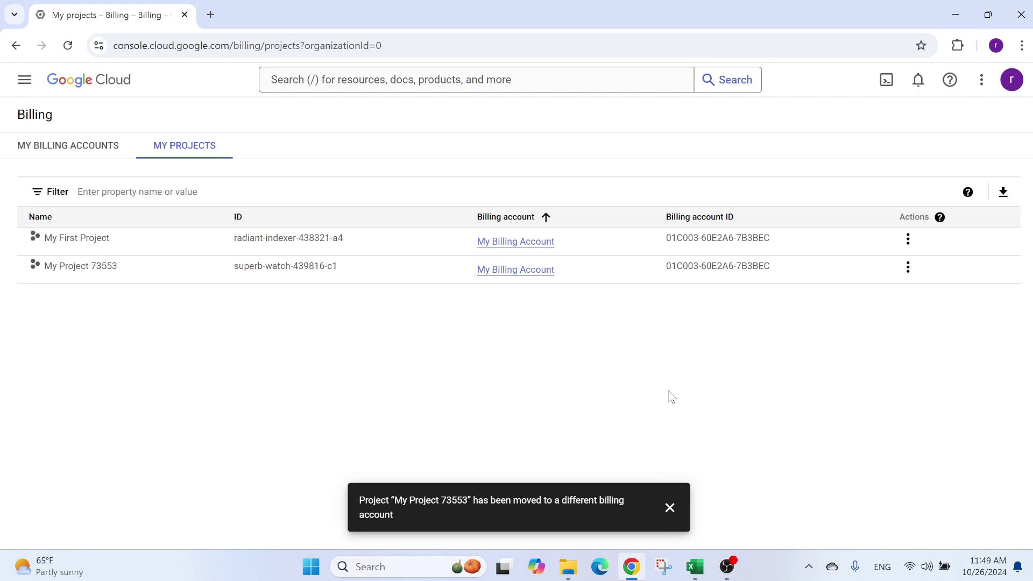
{"action": "left_click", "coordinate": [694, 567]}
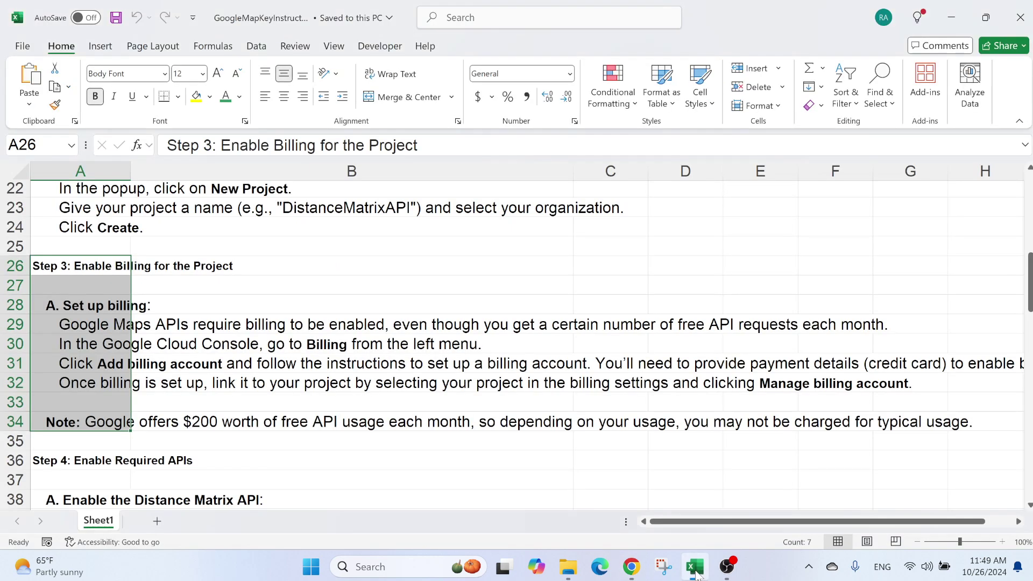
{"action": "scroll", "coordinate": [232, 370], "scroll_direction": "down", "scroll_amount": 3}
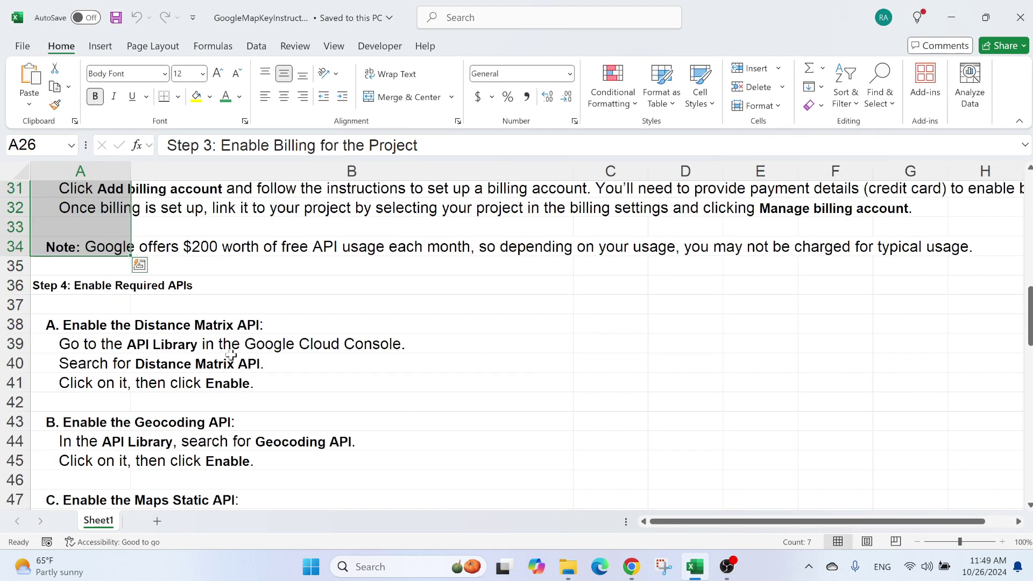
{"action": "scroll", "coordinate": [228, 355], "scroll_direction": "down", "scroll_amount": 2}
{"action": "scroll", "coordinate": [228, 353], "scroll_direction": "up", "scroll_amount": 1}
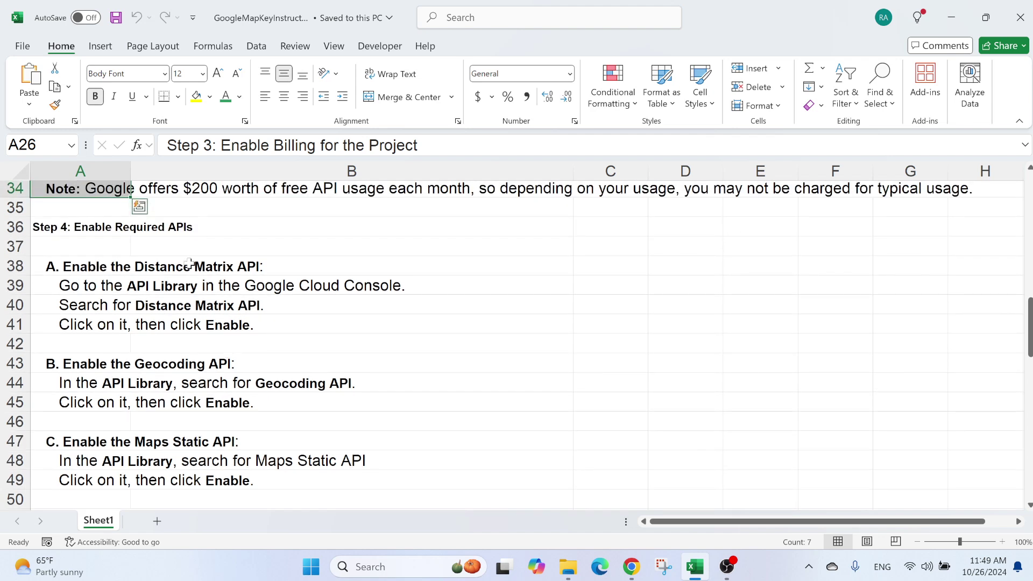
{"action": "key", "text": "Escape"}
{"action": "left_click", "coordinate": [631, 566]}
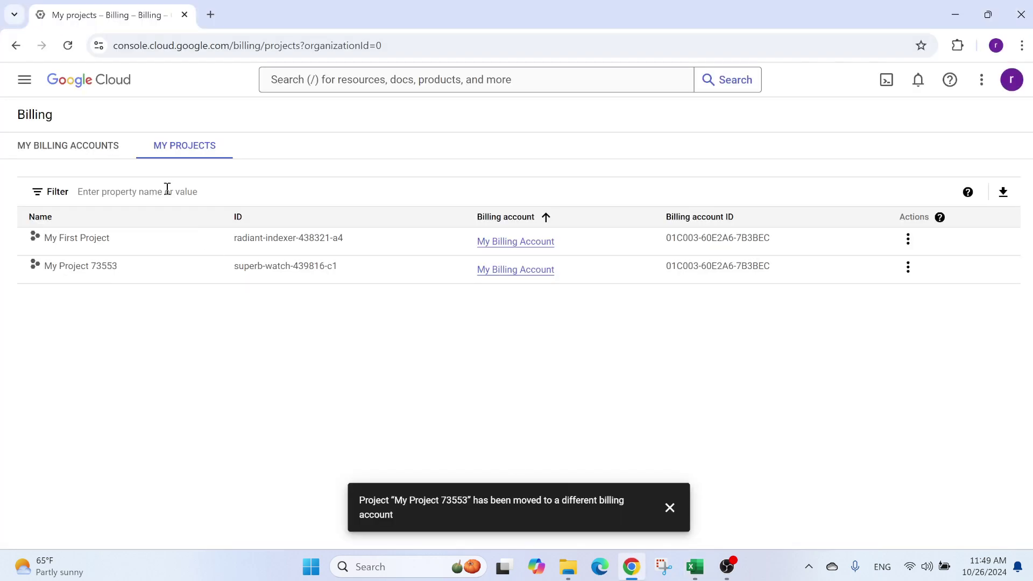
Open the API Library via the navigation menu's APIs & Services section
{"action": "left_click", "coordinate": [33, 87]}
{"action": "mouse_move", "coordinate": [93, 237]}
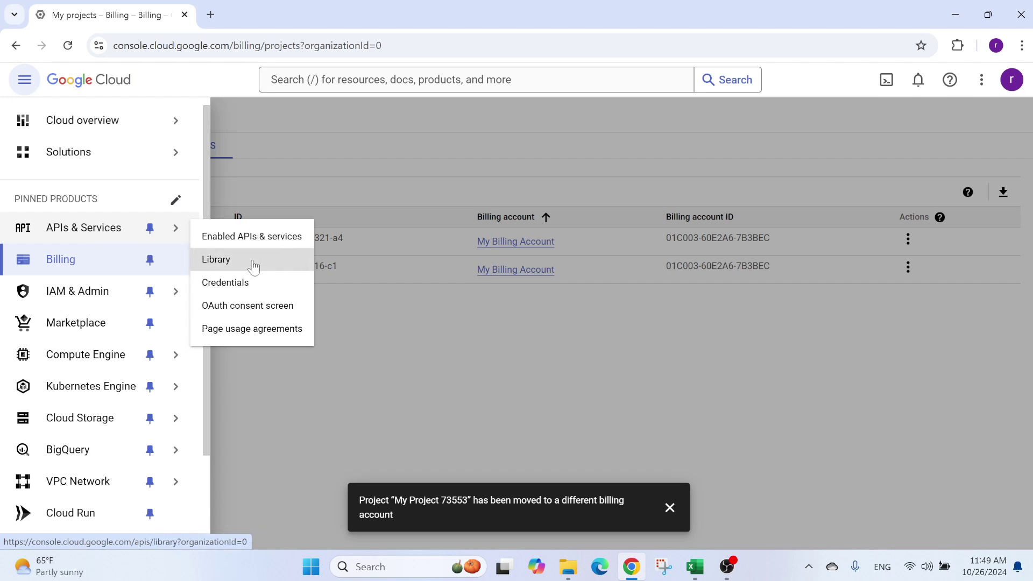
{"action": "left_click_drag", "start_coordinate": [254, 267], "coordinate": [401, 310]}
{"action": "left_click", "coordinate": [404, 210]}
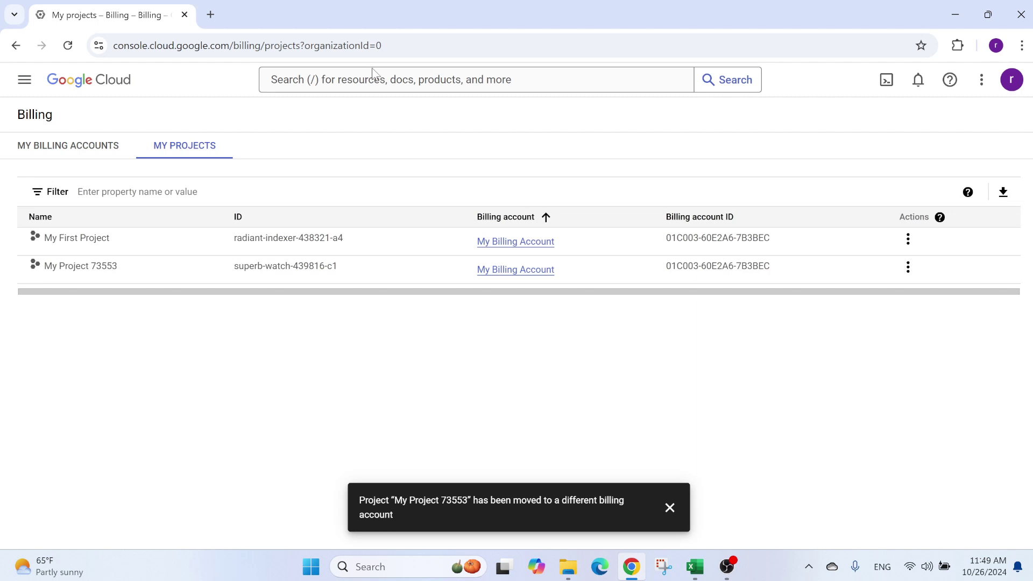
{"action": "left_click", "coordinate": [24, 79]}
{"action": "mouse_move", "coordinate": [119, 237]}
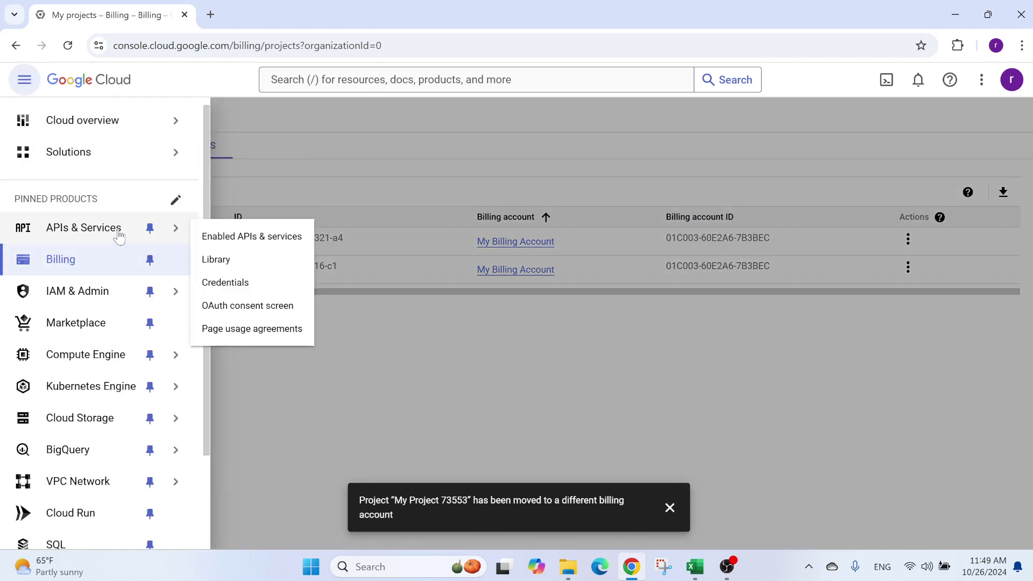
{"action": "left_click", "coordinate": [273, 262]}
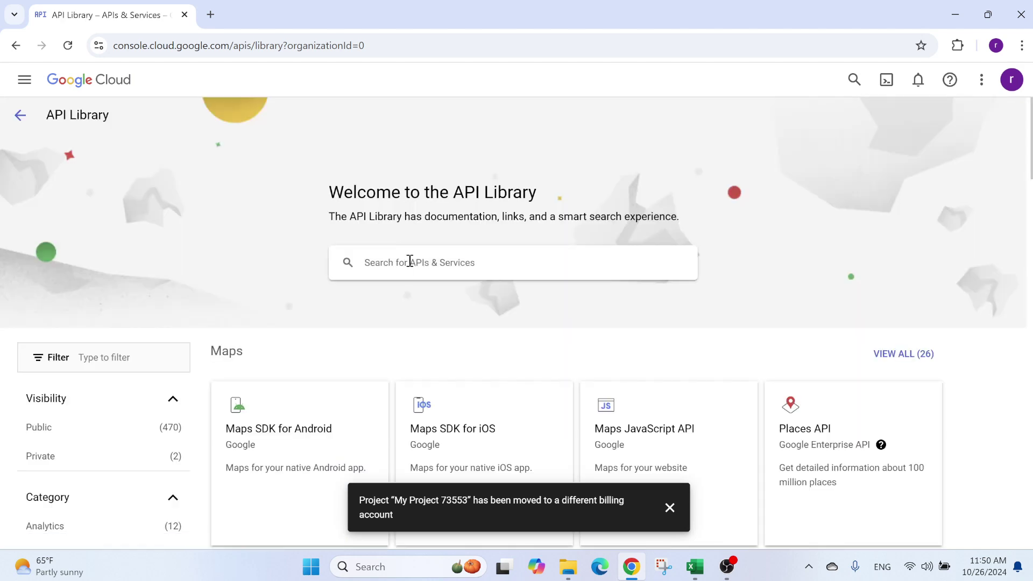
Search 'distance matrix api', enable the Distance Matrix API, and copy the generated API key
{"action": "left_click", "coordinate": [410, 261]}
{"action": "type", "text": "distance"}
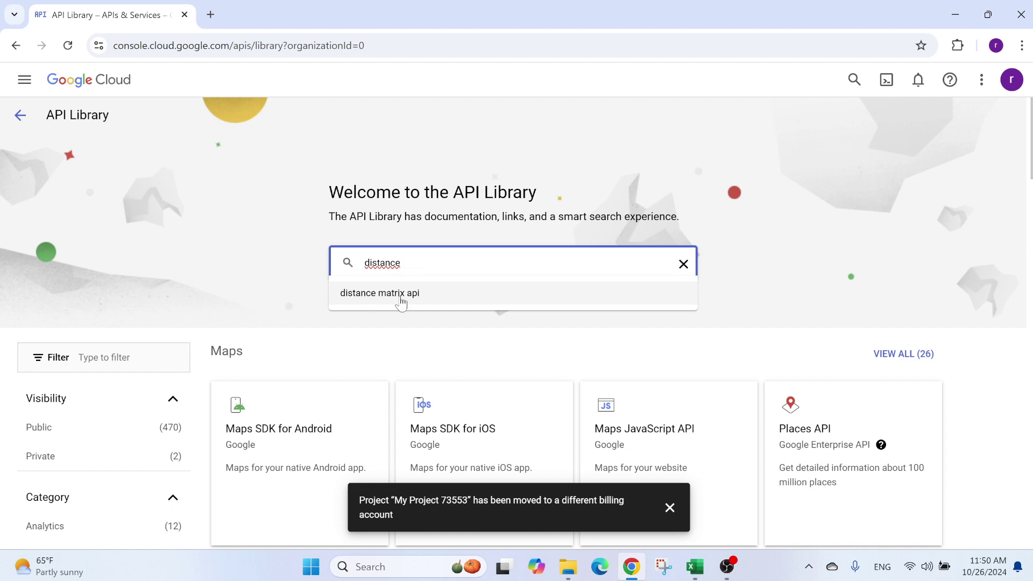
{"action": "left_click", "coordinate": [404, 300]}
{"action": "mouse_move", "coordinate": [403, 261]}
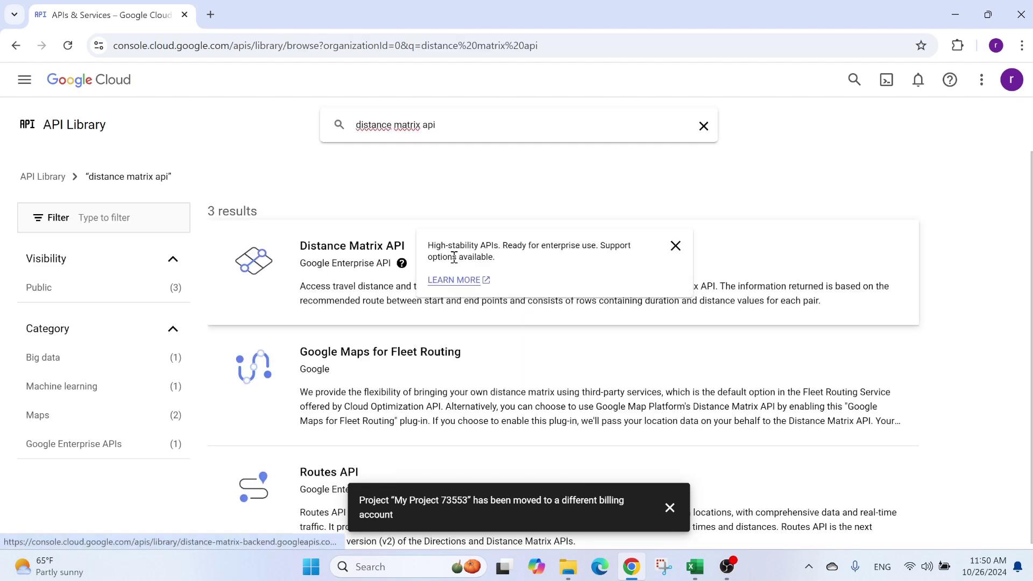
{"action": "left_click", "coordinate": [371, 246]}
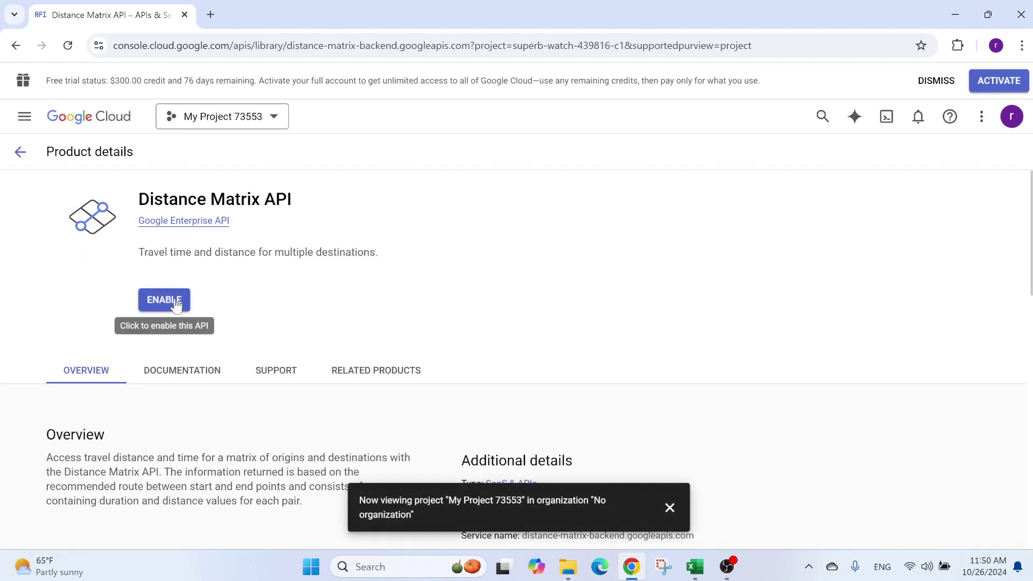
{"action": "left_click", "coordinate": [177, 305]}
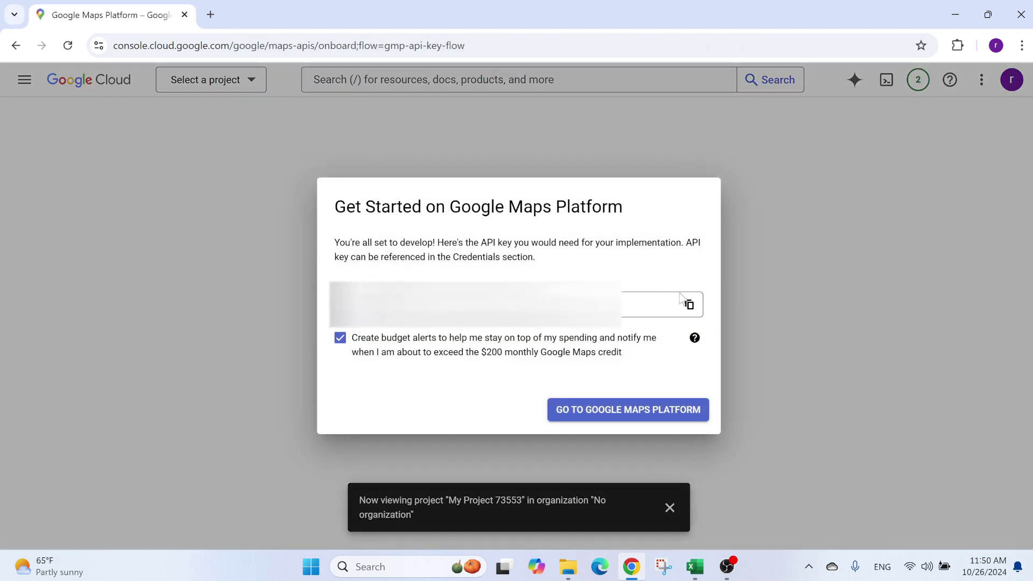
{"action": "left_click", "coordinate": [690, 305]}
Paste the copied API key into cell B91, check cell B57's key security note, then return to Chrome
{"action": "left_click", "coordinate": [695, 566]}
{"action": "scroll", "coordinate": [509, 401], "scroll_direction": "down", "scroll_amount": 17}
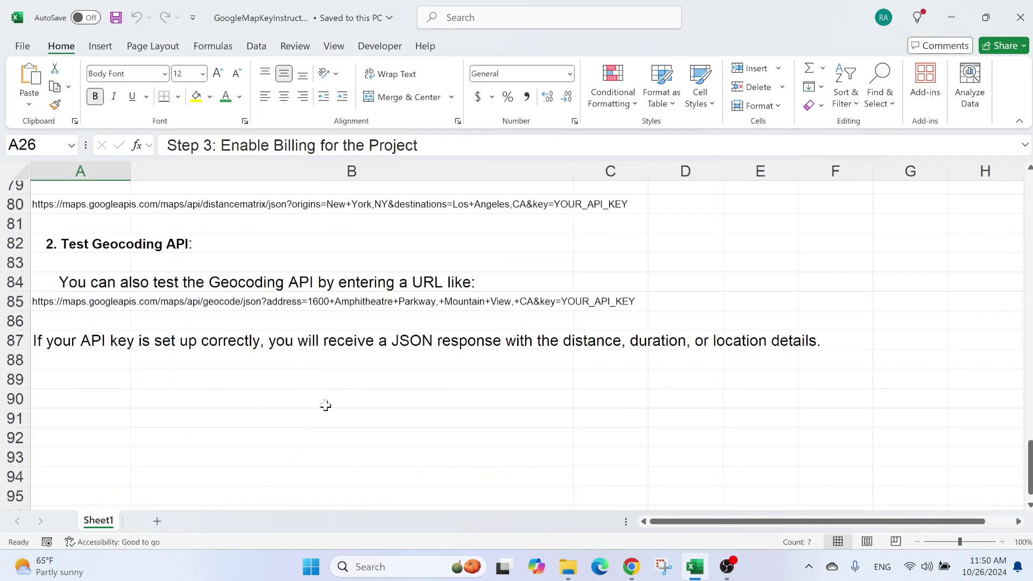
{"action": "left_click", "coordinate": [334, 302]}
{"action": "key", "text": "ctrl+v"}
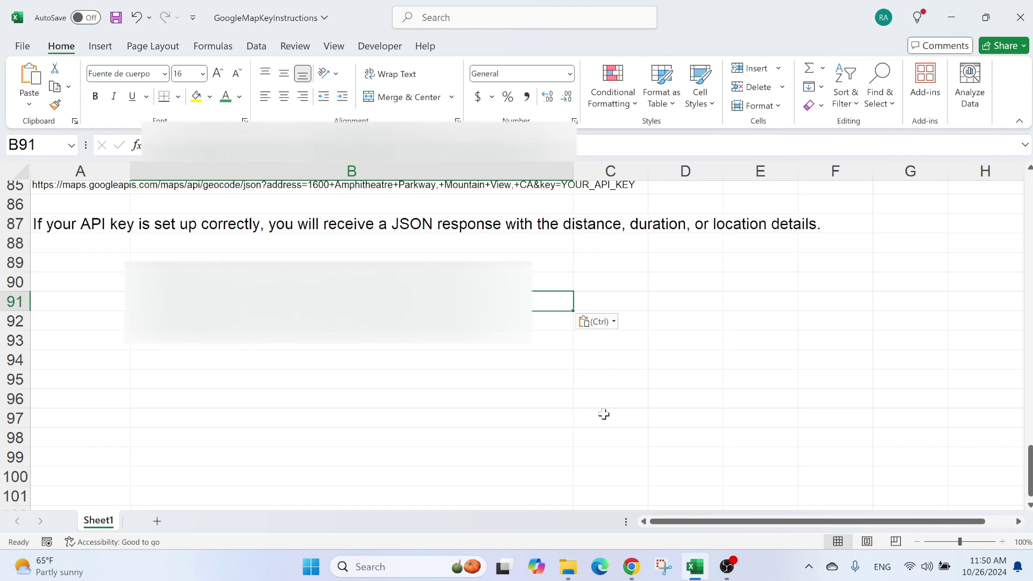
{"action": "scroll", "coordinate": [602, 415], "scroll_direction": "up", "scroll_amount": 13}
{"action": "left_click", "coordinate": [455, 398]}
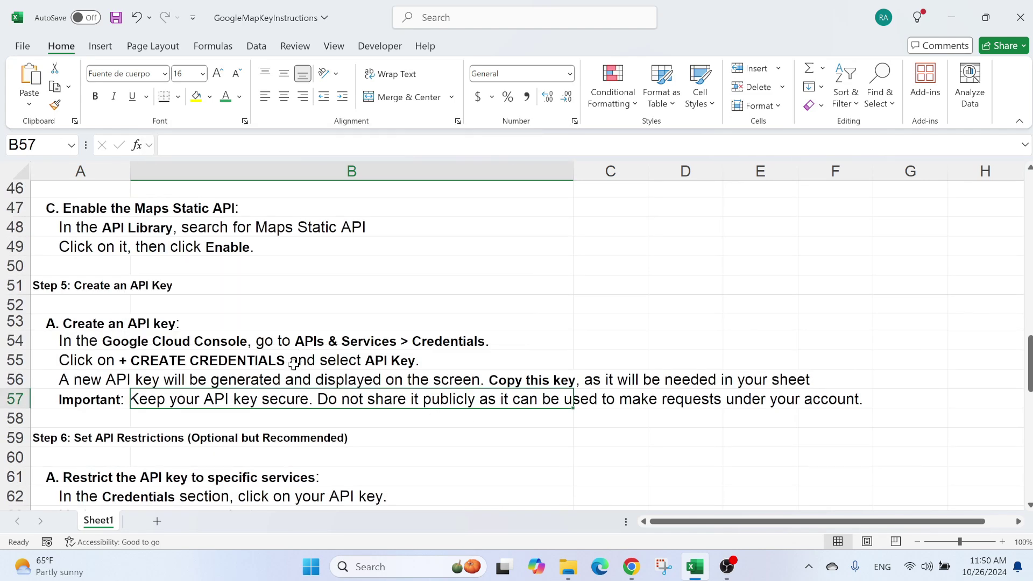
{"action": "scroll", "coordinate": [210, 372], "scroll_direction": "down", "scroll_amount": 1}
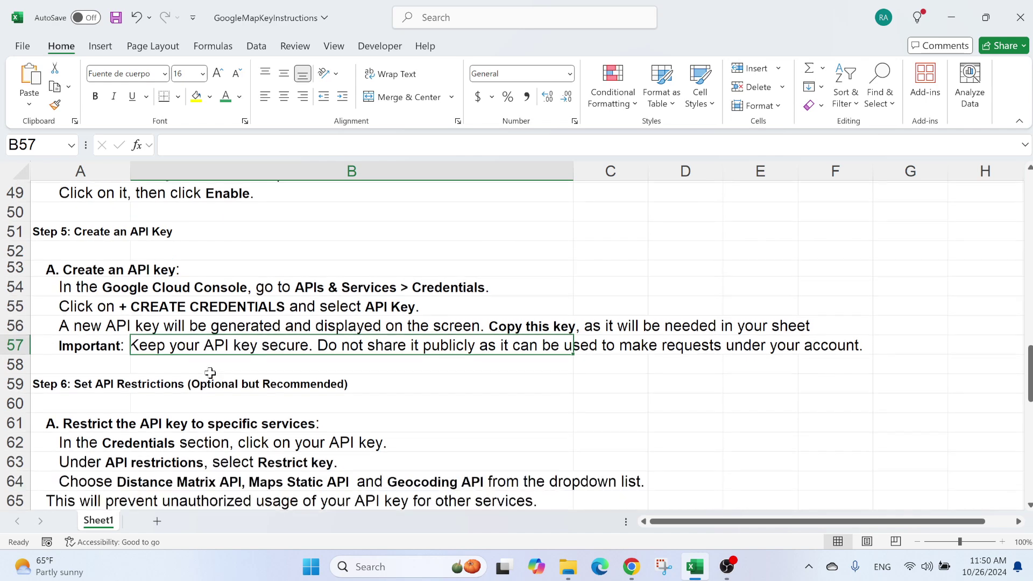
{"action": "scroll", "coordinate": [210, 373], "scroll_direction": "down", "scroll_amount": 2}
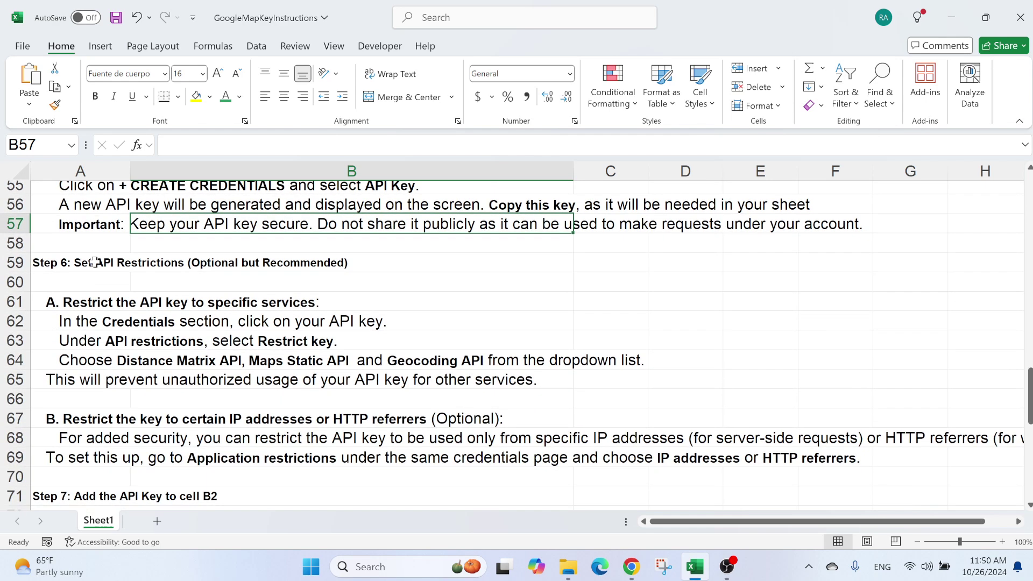
{"action": "left_click", "coordinate": [633, 573]}
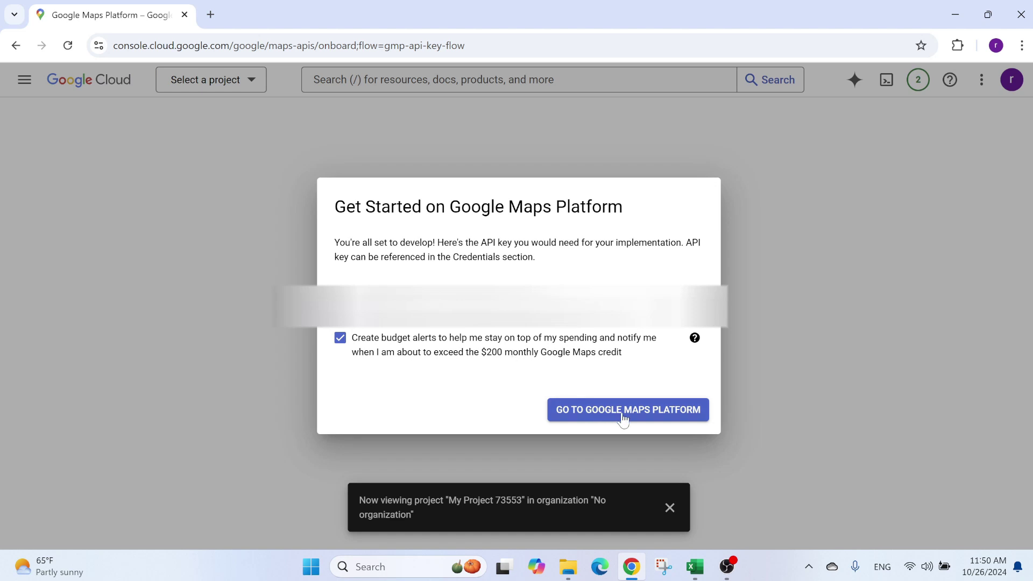
Leave the new Maps API key unrestricted and continue to the Google Maps Platform overview
{"action": "left_click", "coordinate": [646, 422]}
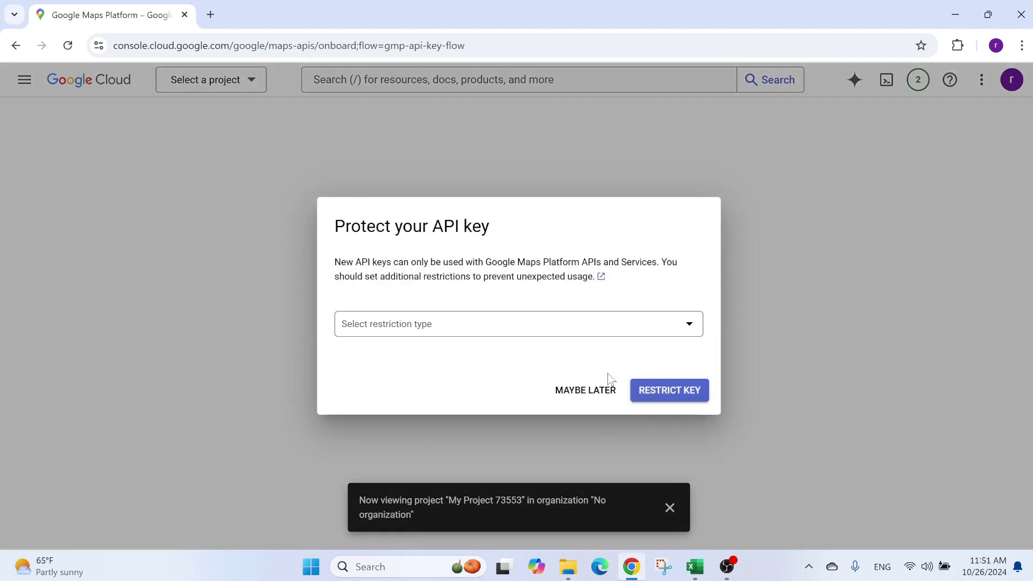
{"action": "left_click", "coordinate": [492, 324]}
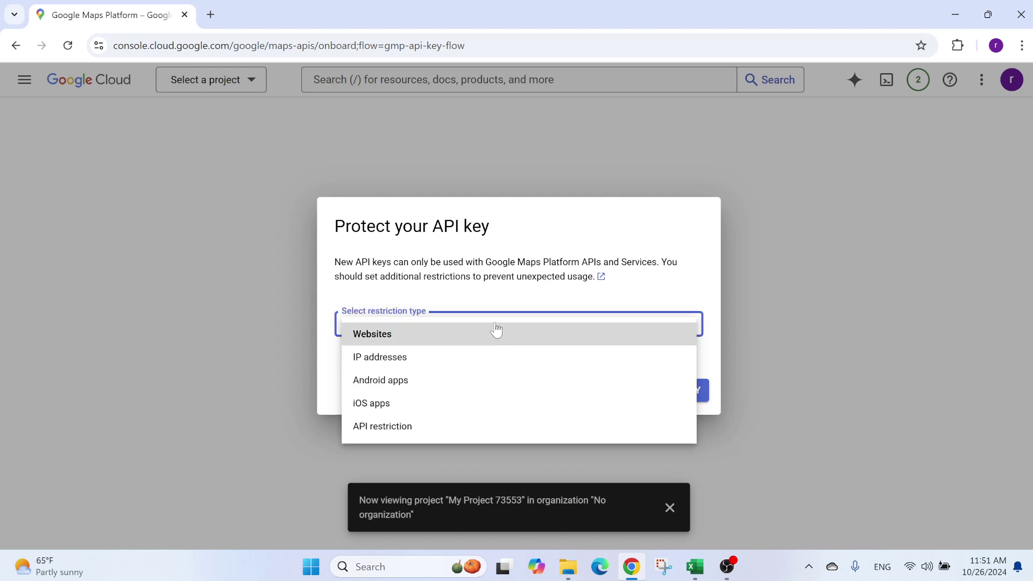
{"action": "left_click", "coordinate": [523, 287]}
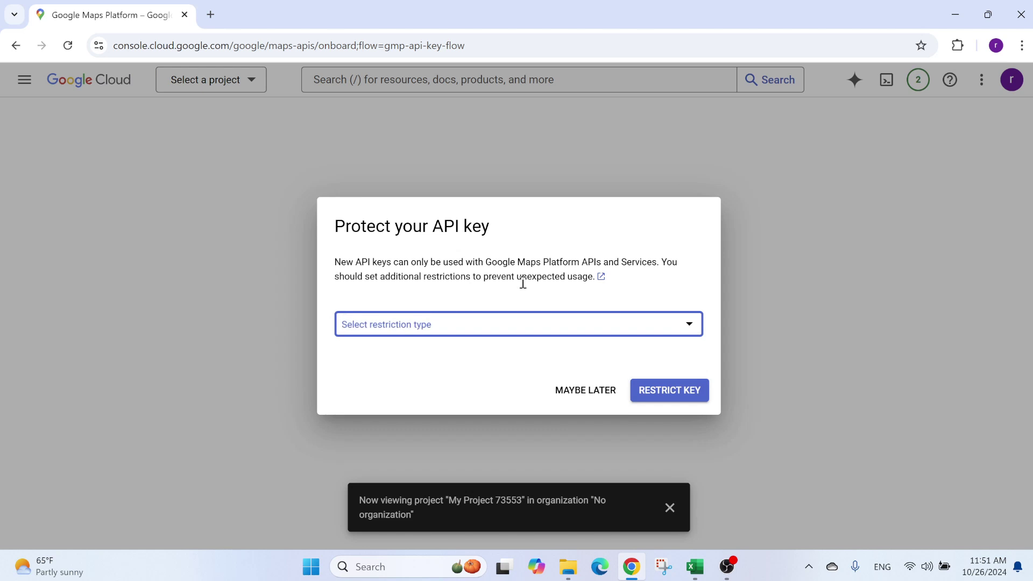
{"action": "left_click", "coordinate": [586, 391]}
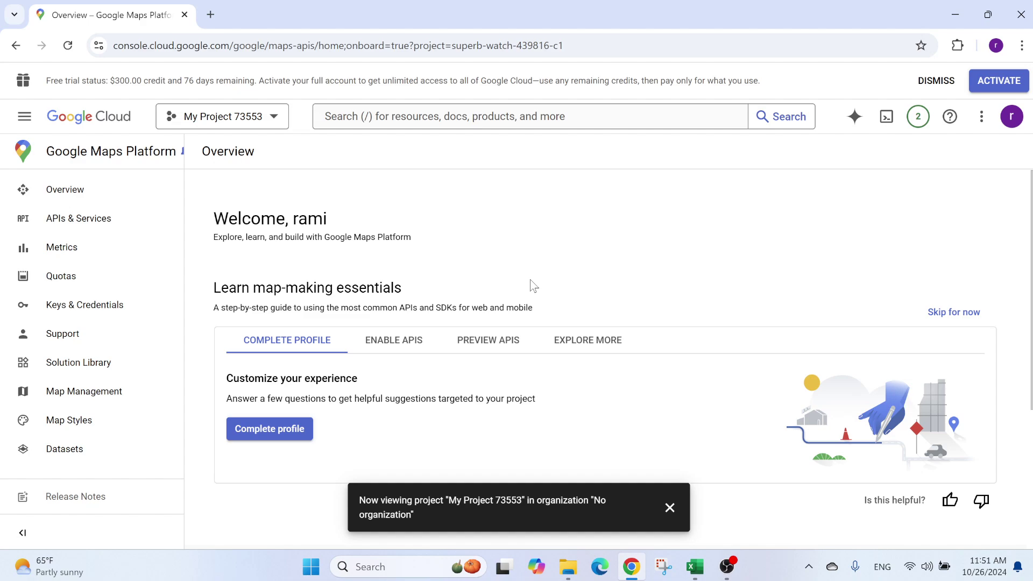
{"action": "left_click", "coordinate": [695, 567]}
Find the Geocoding API in the Cloud Console search and enable it for the project
{"action": "scroll", "coordinate": [207, 270], "scroll_direction": "up", "scroll_amount": 3}
{"action": "scroll", "coordinate": [207, 269], "scroll_direction": "up", "scroll_amount": 3}
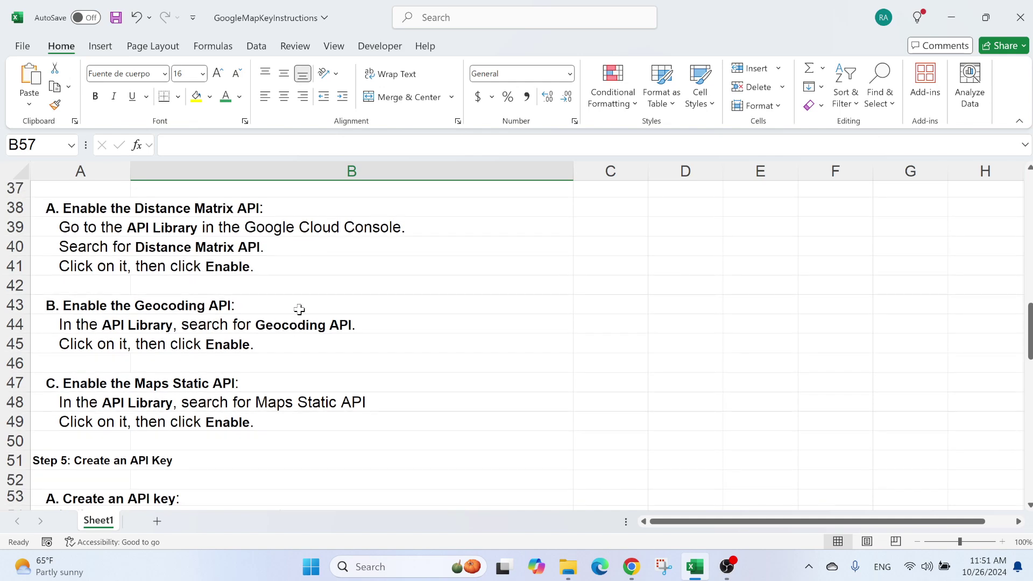
{"action": "left_click", "coordinate": [632, 567]}
{"action": "left_click", "coordinate": [488, 116]}
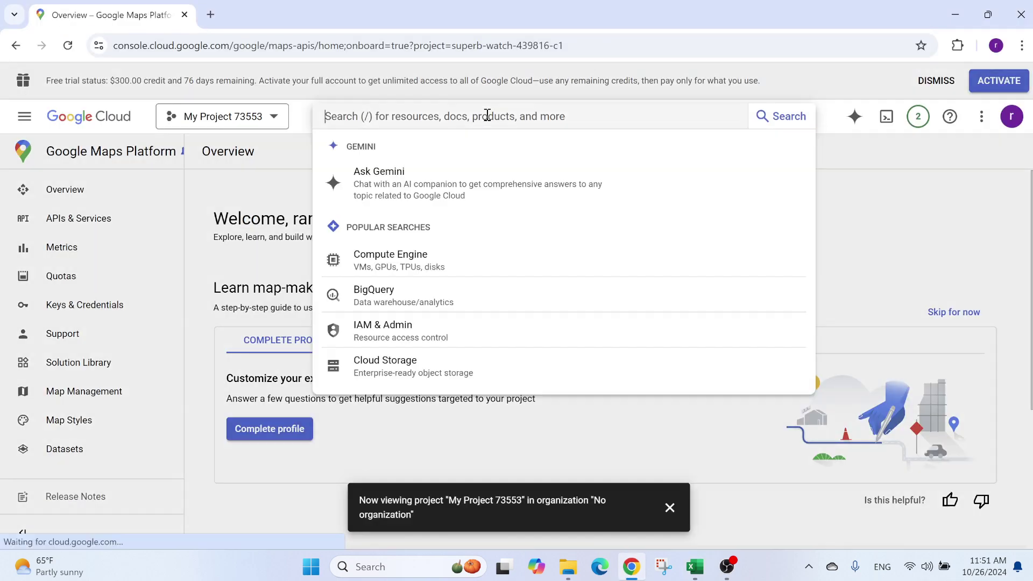
{"action": "type", "text": "ge"}
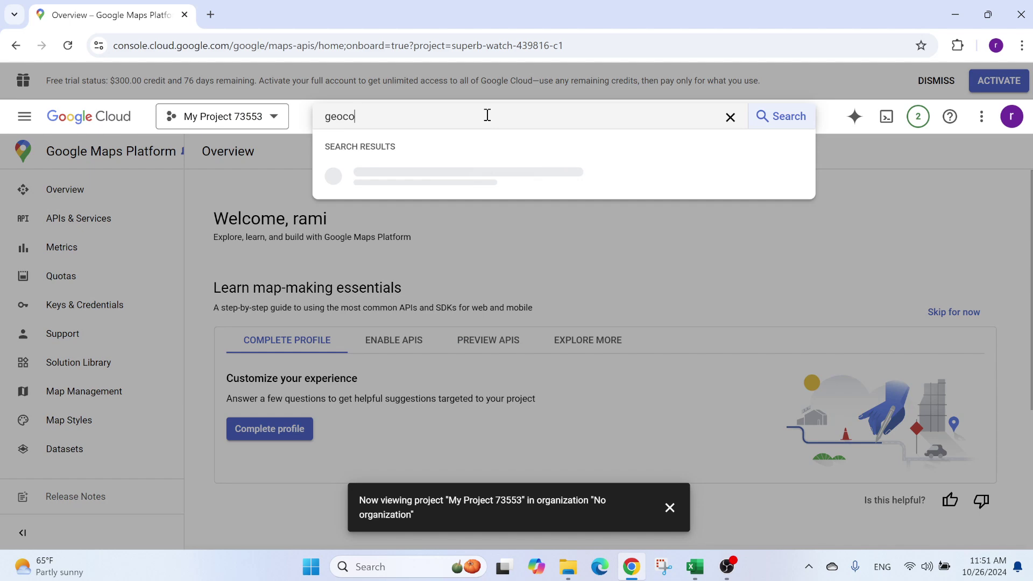
{"action": "type", "text": "oco"}
{"action": "left_click", "coordinate": [447, 178]}
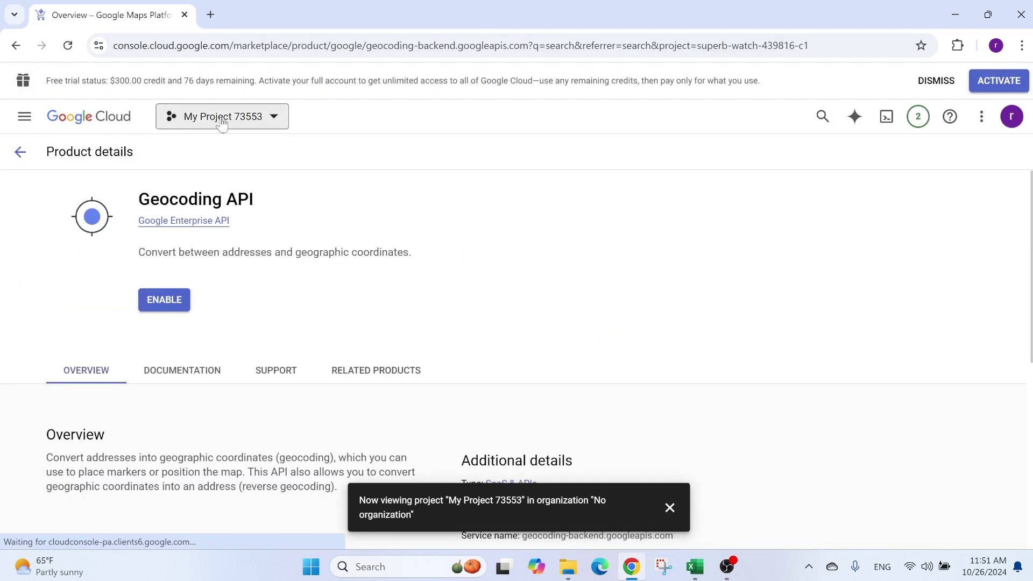
{"action": "left_click", "coordinate": [170, 297]}
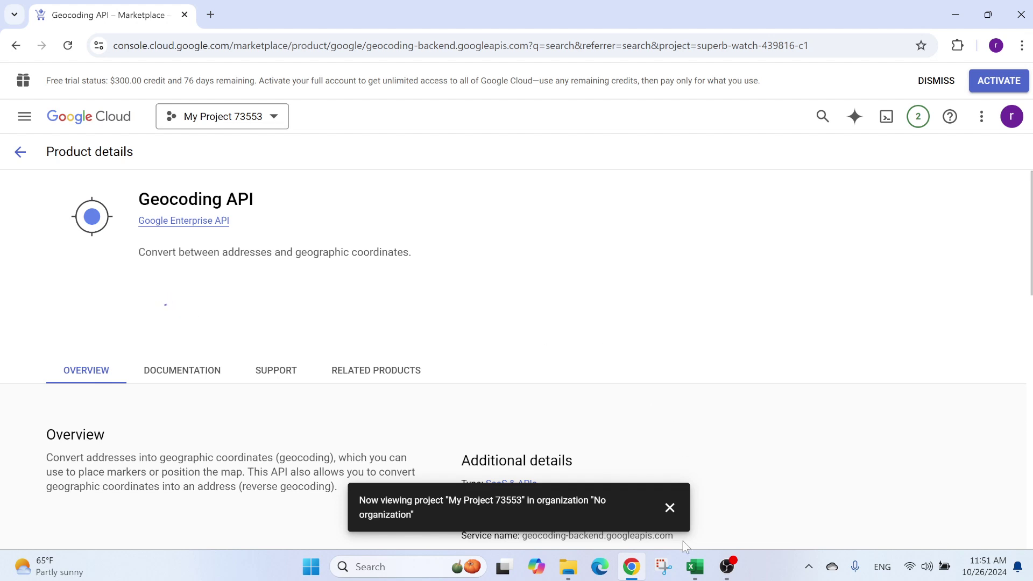
{"action": "left_click", "coordinate": [694, 567]}
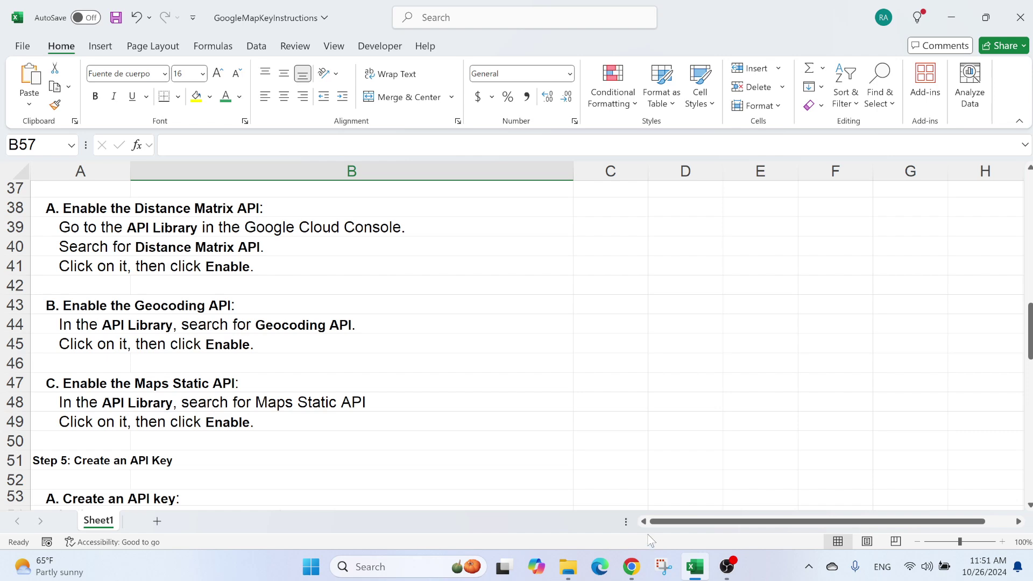
Search the console again and enable the Maps Static API
{"action": "left_click", "coordinate": [631, 566]}
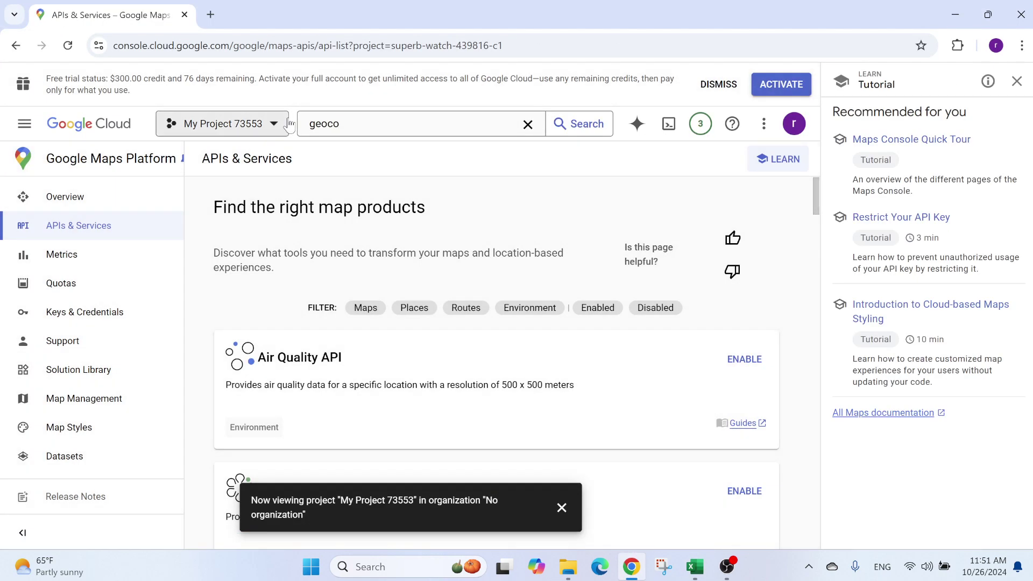
{"action": "left_click", "coordinate": [320, 123]}
{"action": "key", "text": "ctrl+a"}
{"action": "type", "text": "ge"}
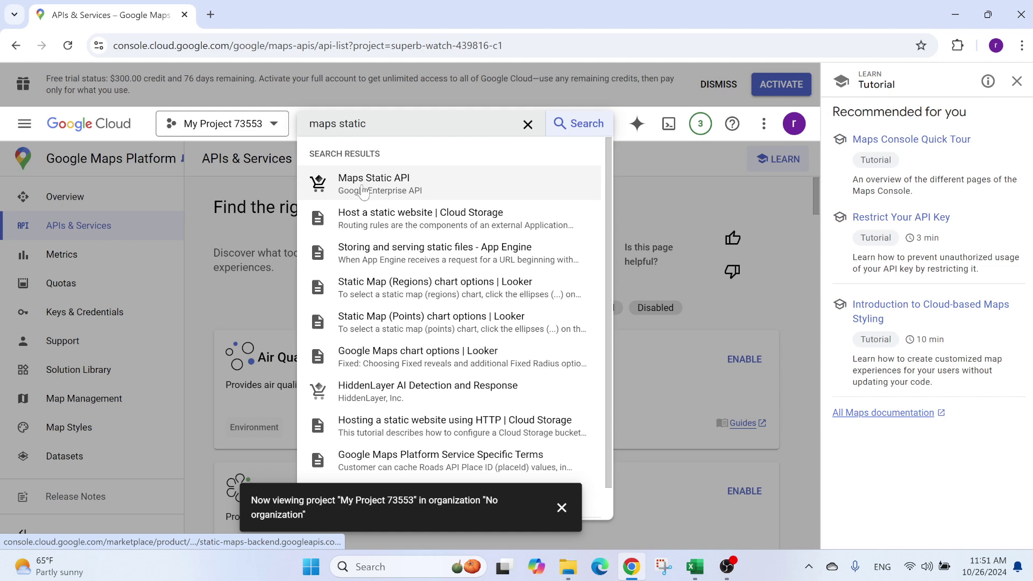
{"action": "left_click", "coordinate": [426, 191]}
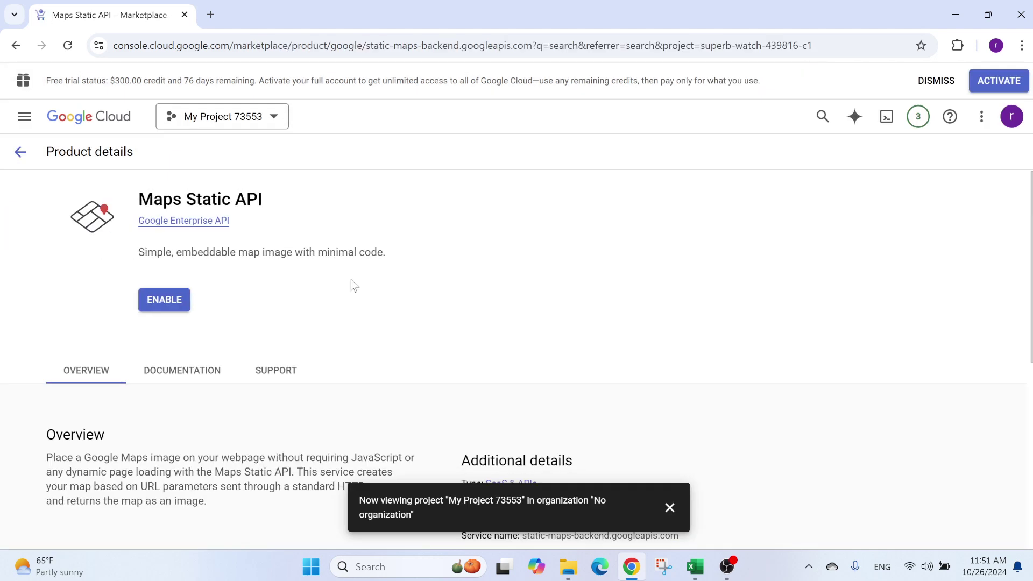
{"action": "left_click", "coordinate": [163, 299]}
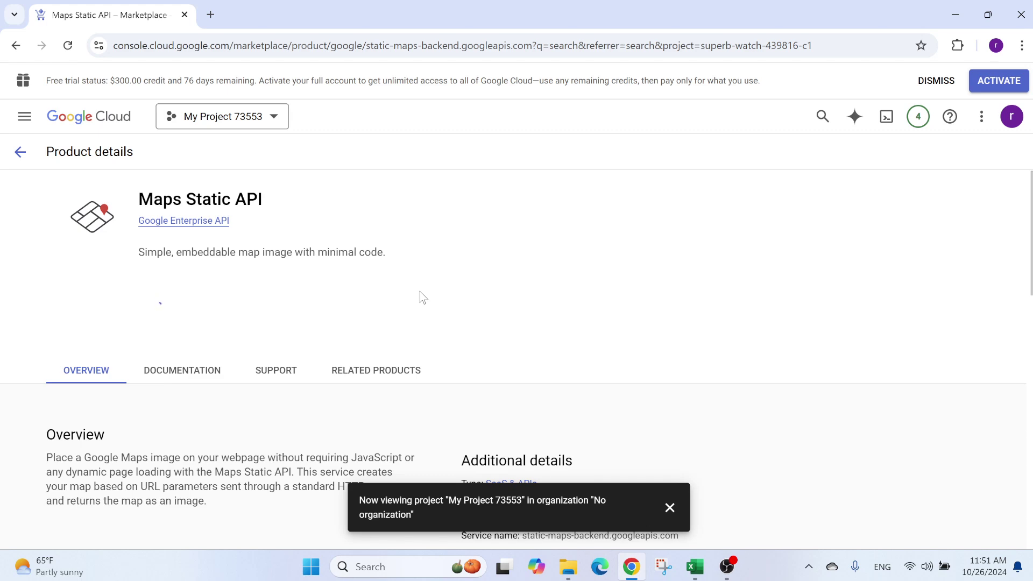
Copy the Distance Matrix test URL from A80 and paste it into B90
{"action": "key", "text": "alt+Tab"}
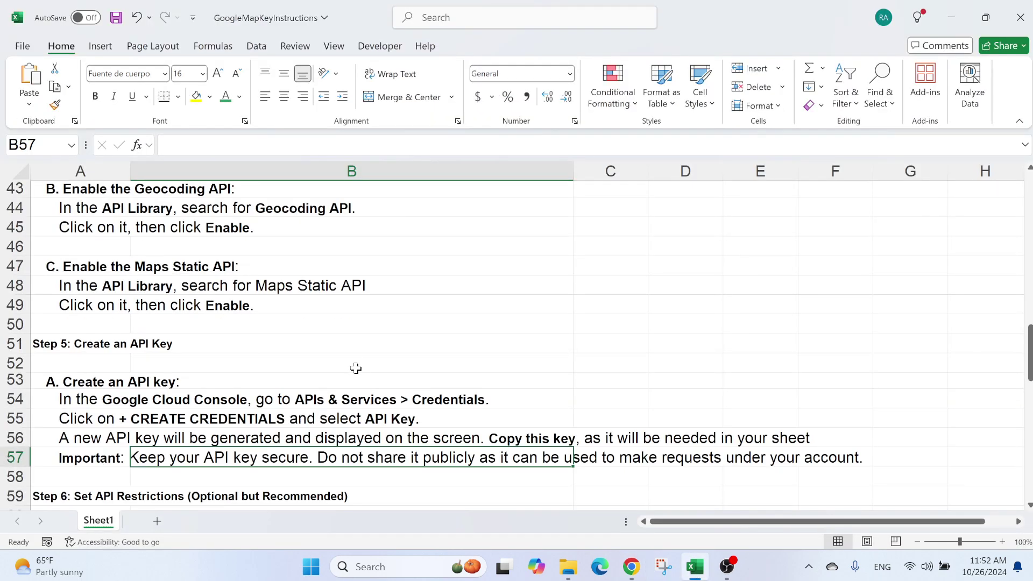
{"action": "scroll", "coordinate": [355, 366], "scroll_direction": "down", "scroll_amount": 1}
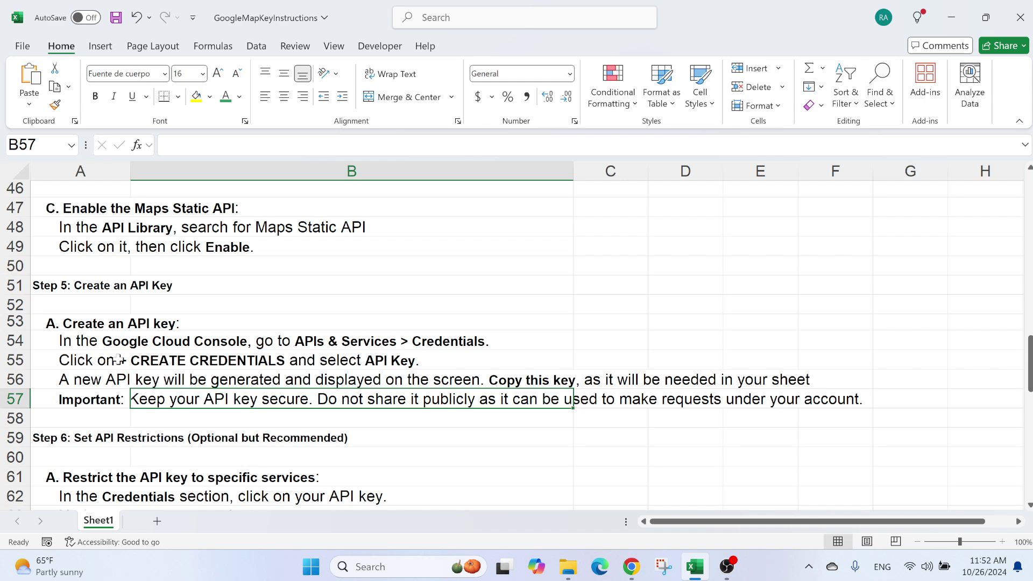
{"action": "scroll", "coordinate": [133, 336], "scroll_direction": "down", "scroll_amount": 2}
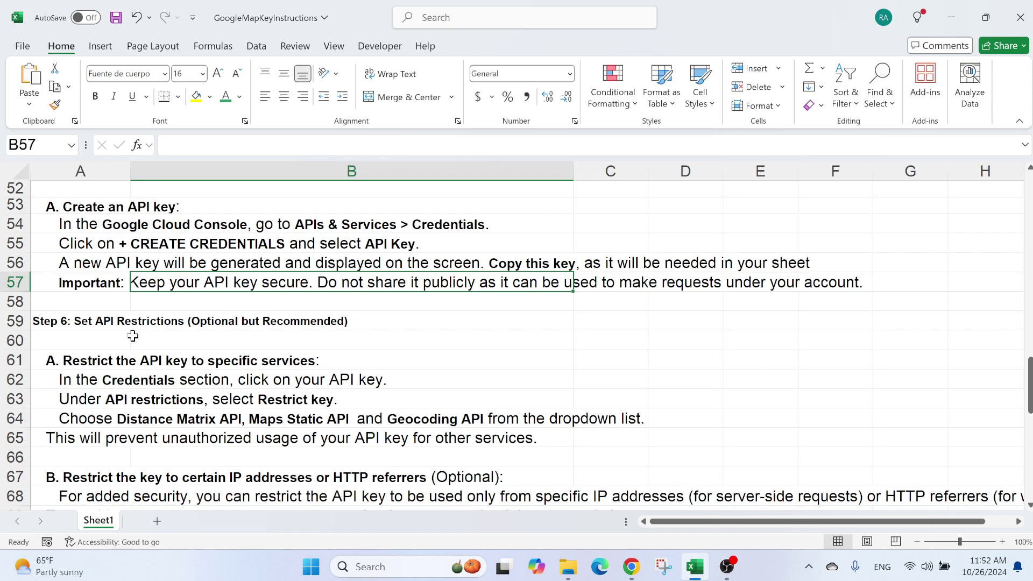
{"action": "scroll", "coordinate": [132, 336], "scroll_direction": "down", "scroll_amount": 2}
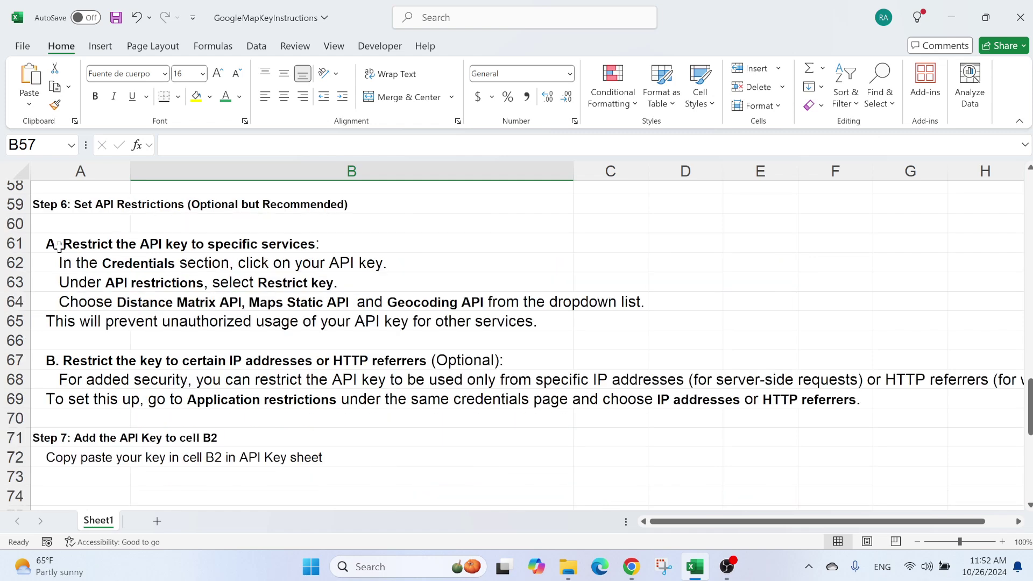
{"action": "scroll", "coordinate": [153, 403], "scroll_direction": "down", "scroll_amount": 1}
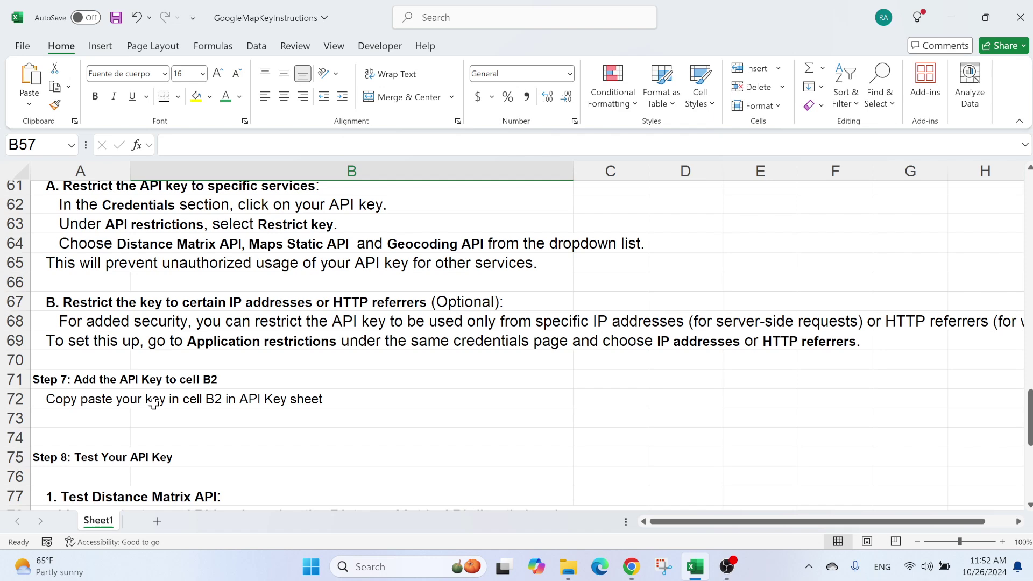
{"action": "scroll", "coordinate": [153, 403], "scroll_direction": "down", "scroll_amount": 4}
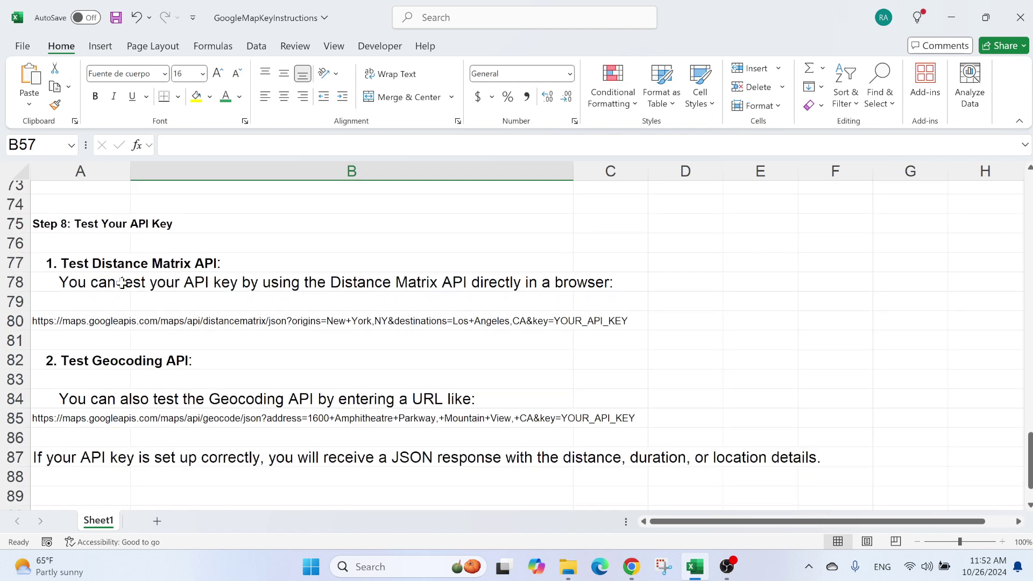
{"action": "left_click", "coordinate": [53, 323]}
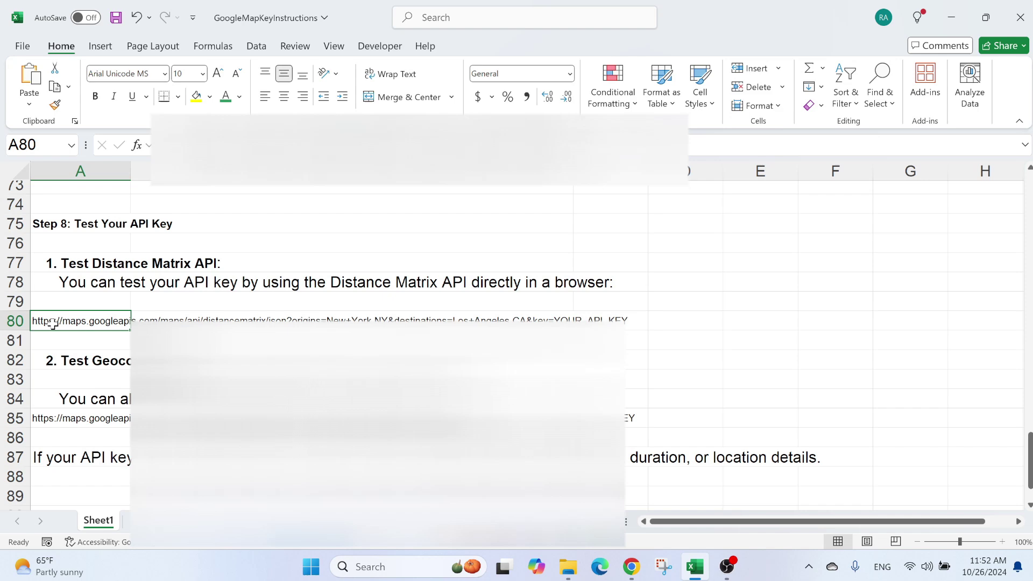
{"action": "key", "text": "ctrl+c"}
{"action": "scroll", "coordinate": [53, 323], "scroll_direction": "down", "scroll_amount": 3}
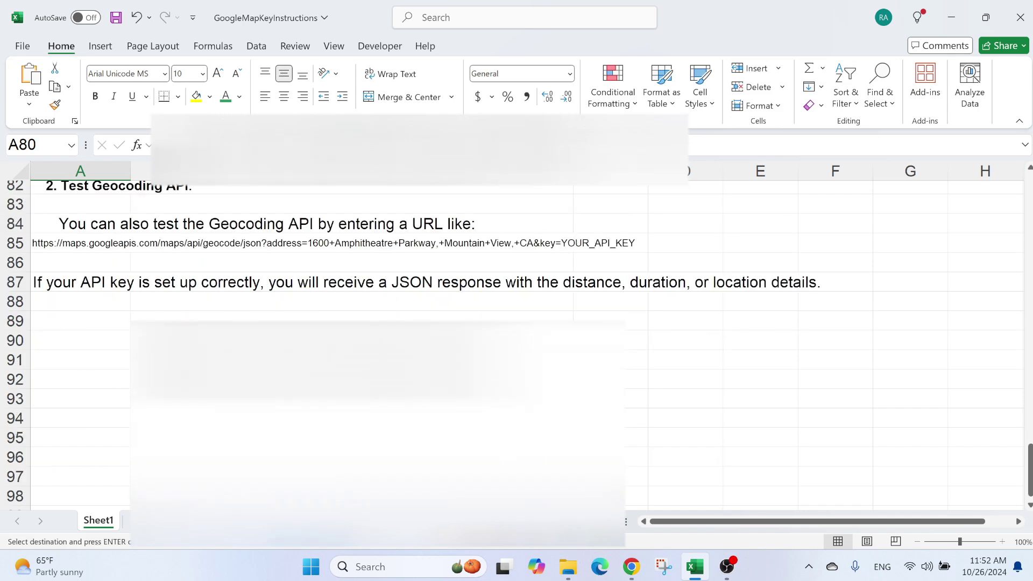
{"action": "left_click", "coordinate": [141, 340]}
{"action": "key", "text": "ctrl+v"}
{"action": "key", "text": "Return"}
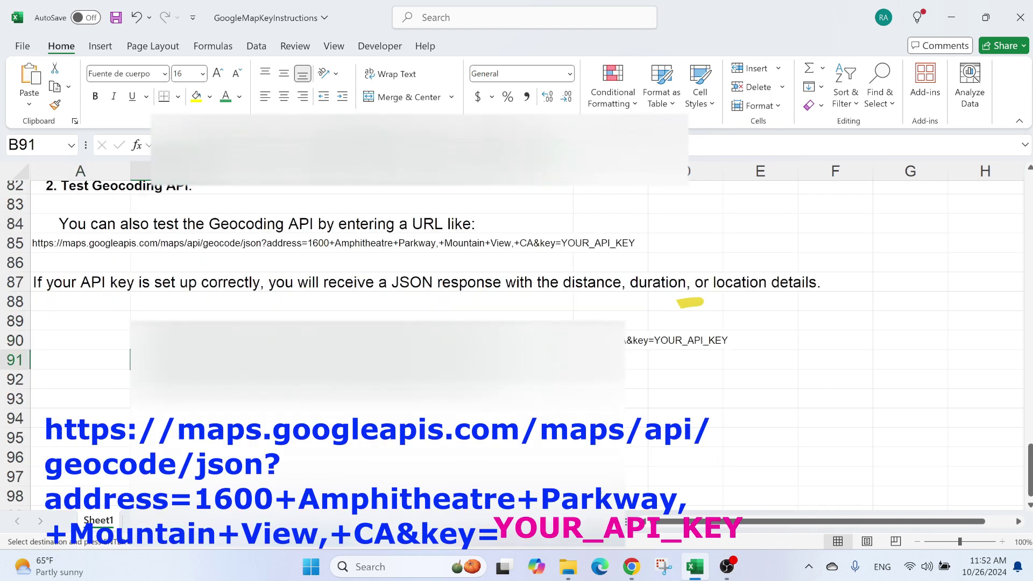
Edit the URL in B90 so the project's real API key replaces YOUR_API_KEY
{"action": "key", "text": "F2"}
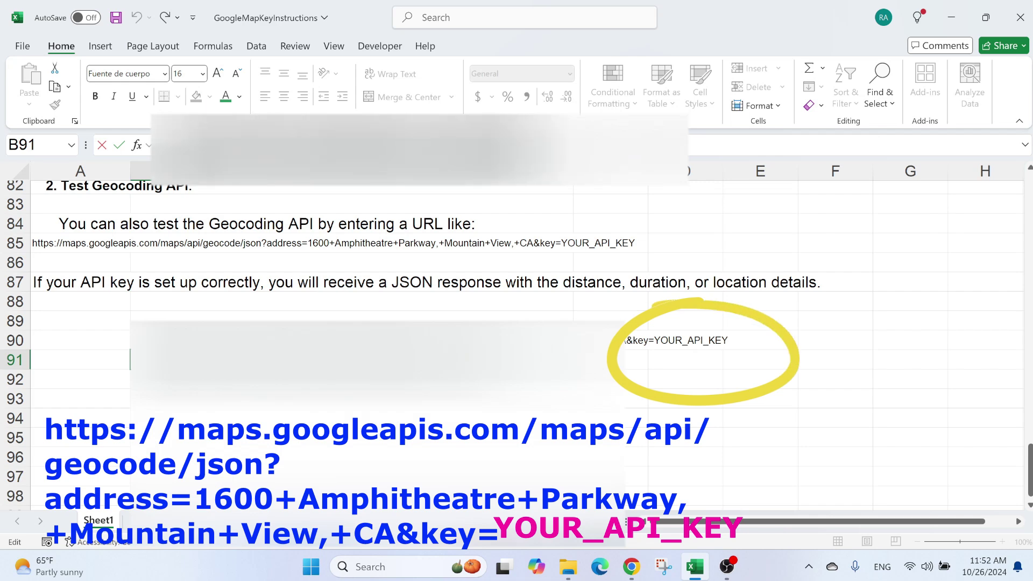
{"action": "key", "text": "Escape"}
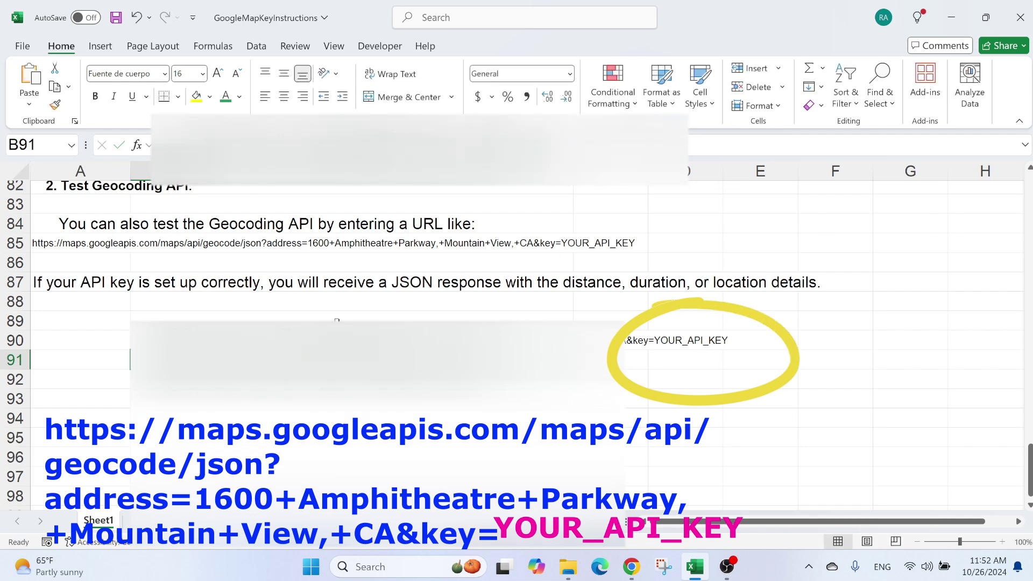
{"action": "key", "text": "Up"}
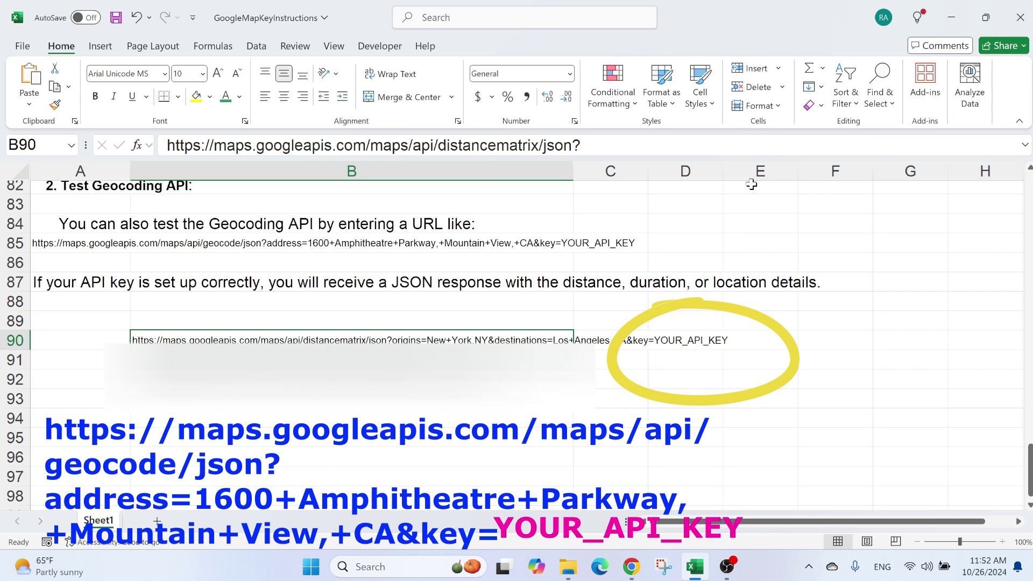
{"action": "key", "text": "ctrl+shift+u"}
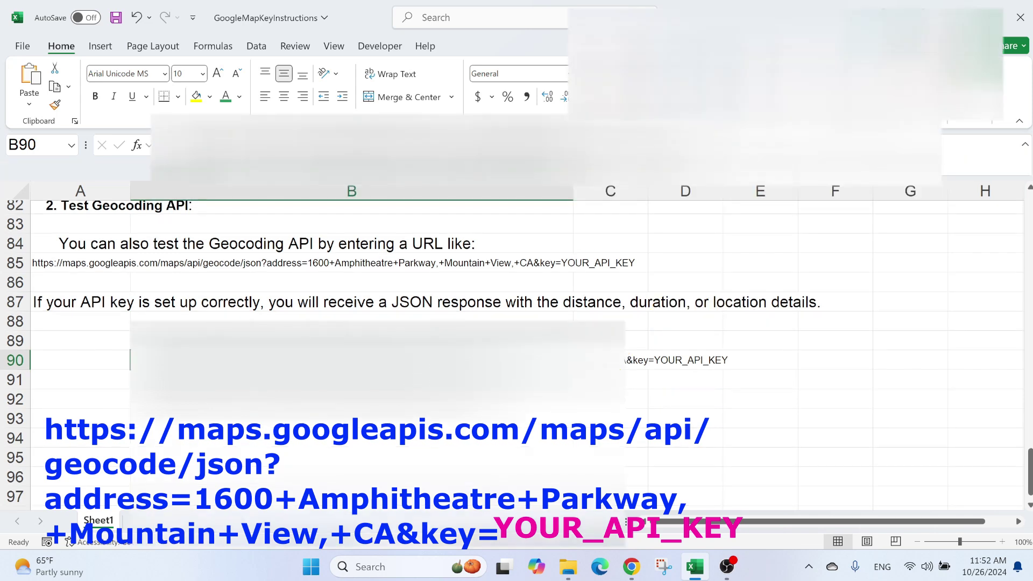
{"action": "key", "text": "F2"}
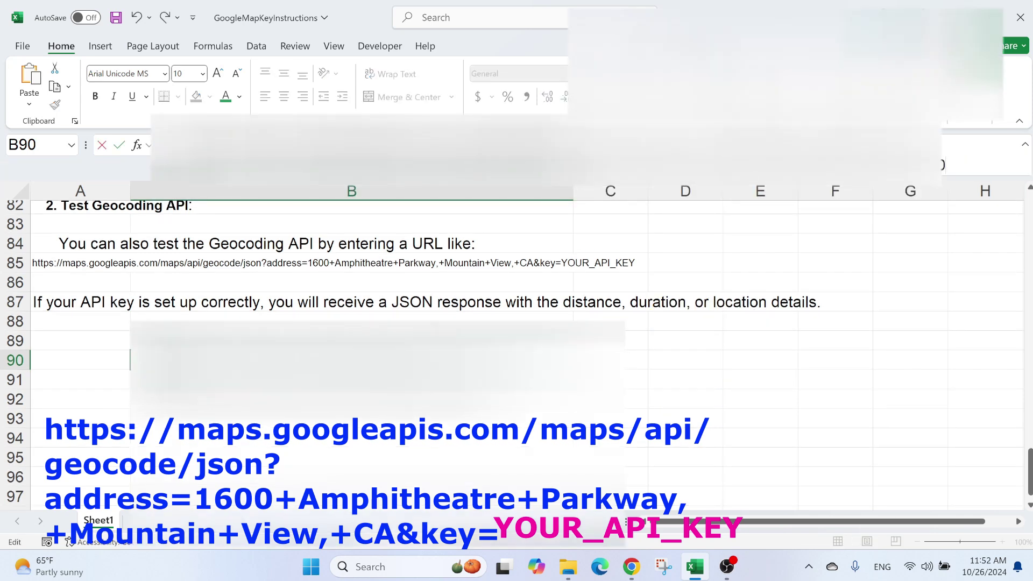
{"action": "key", "text": "Return"}
{"action": "left_click", "coordinate": [69, 359]}
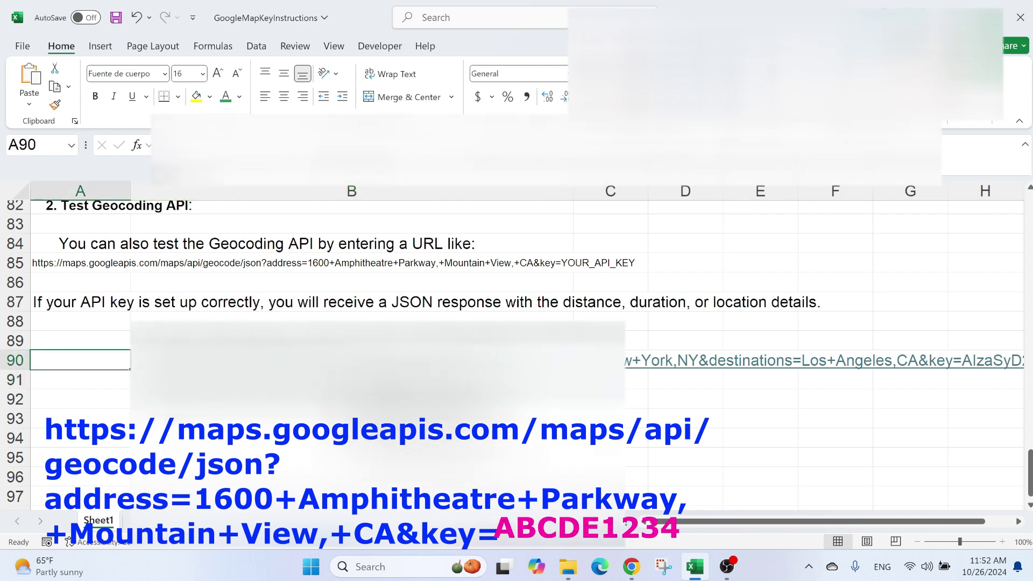
{"action": "left_click", "coordinate": [230, 362]}
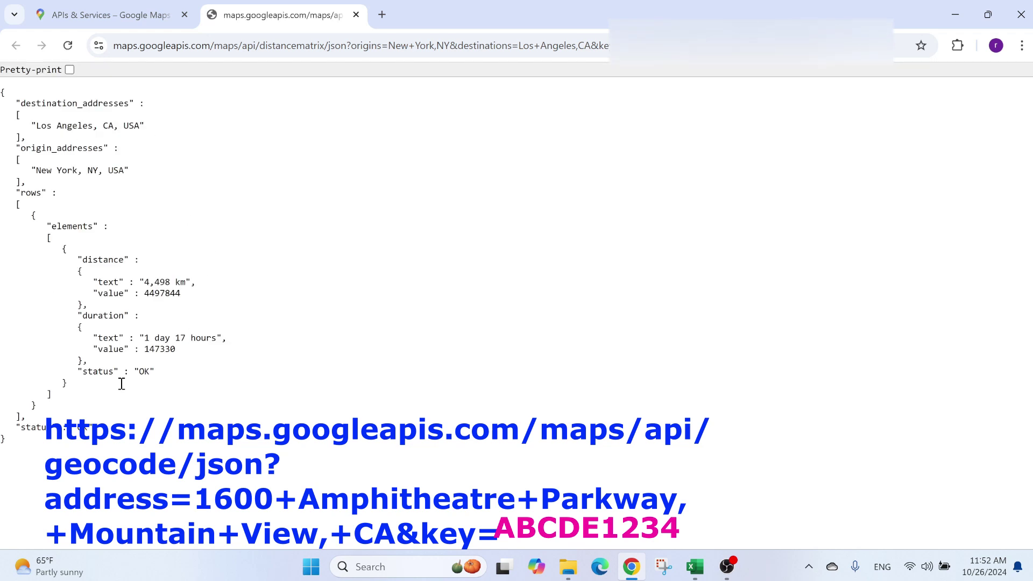
Confirm the New York–Los Angeles Distance Matrix response shows status OK, then return to Excel
{"action": "left_click_drag", "start_coordinate": [83, 373], "coordinate": [174, 377]}
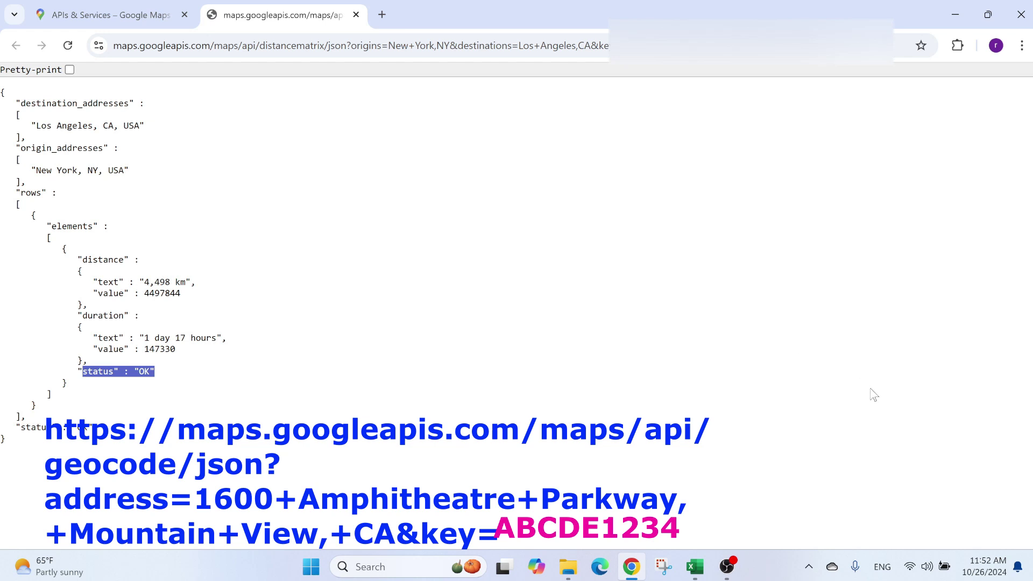
{"action": "left_click", "coordinate": [695, 567]}
{"action": "scroll", "coordinate": [77, 284], "scroll_direction": "up", "scroll_amount": 3}
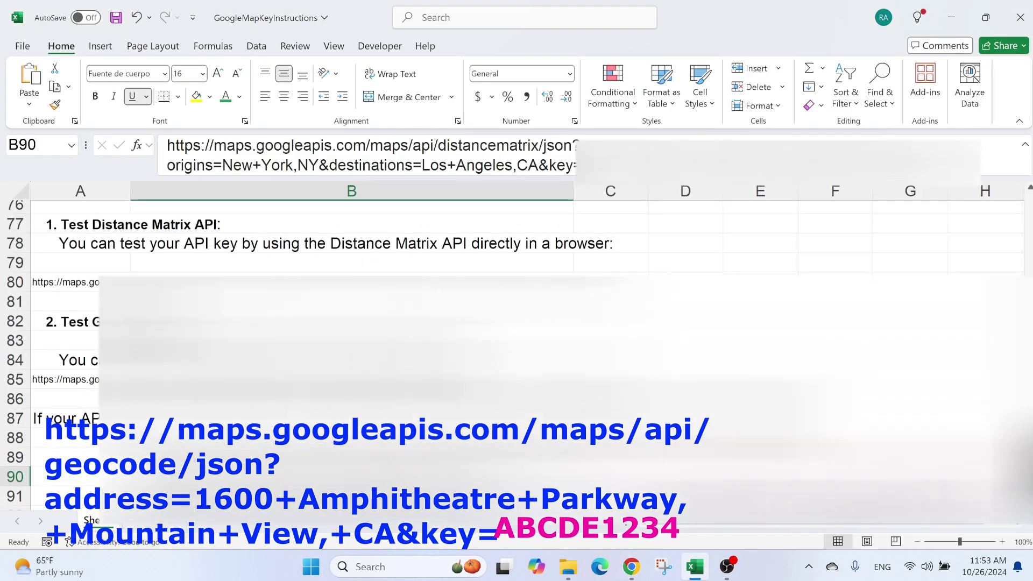
{"action": "left_click", "coordinate": [77, 284]}
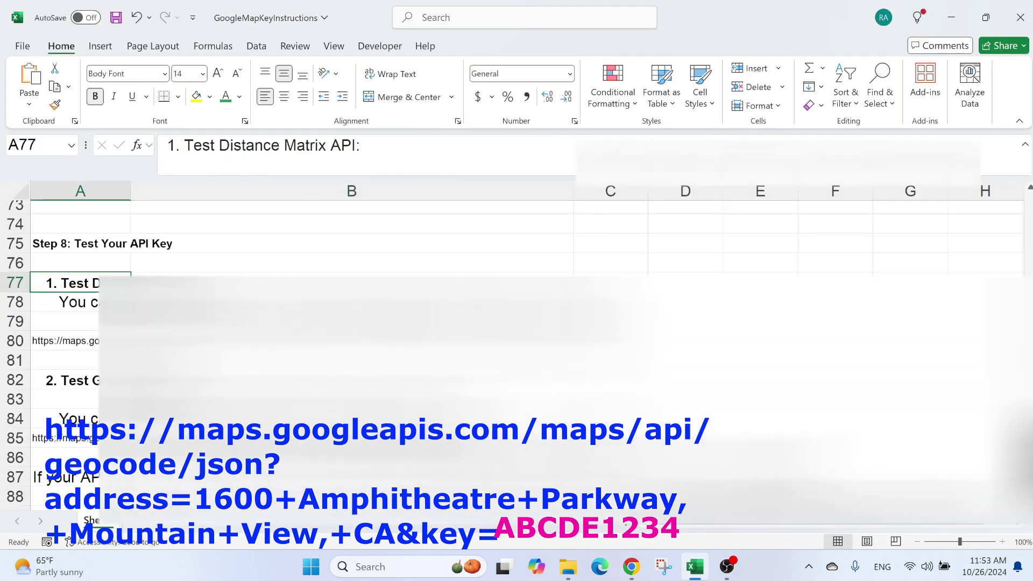
{"action": "left_click", "coordinate": [67, 379]}
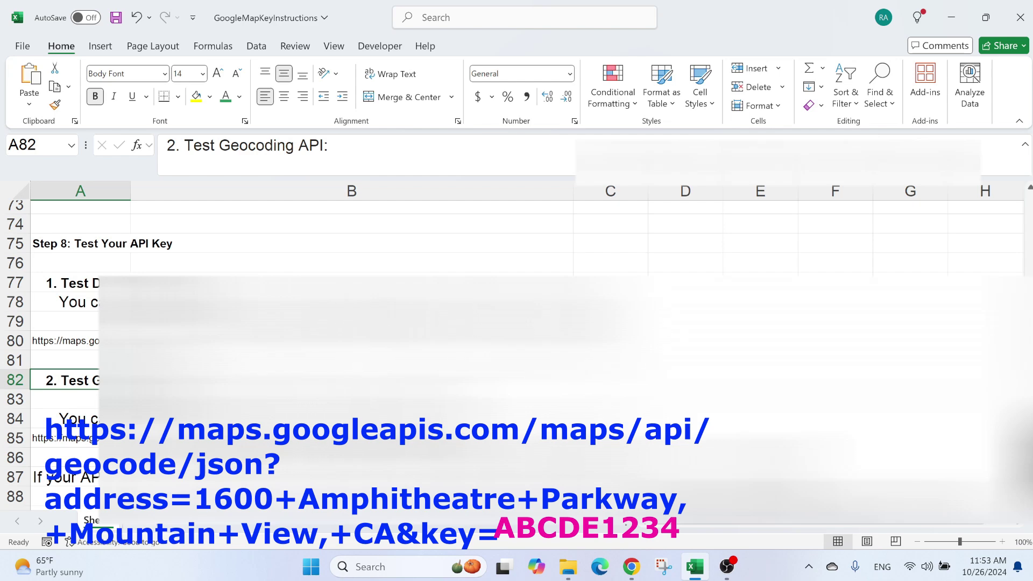
{"action": "scroll", "coordinate": [517, 344], "scroll_direction": "down", "scroll_amount": 1}
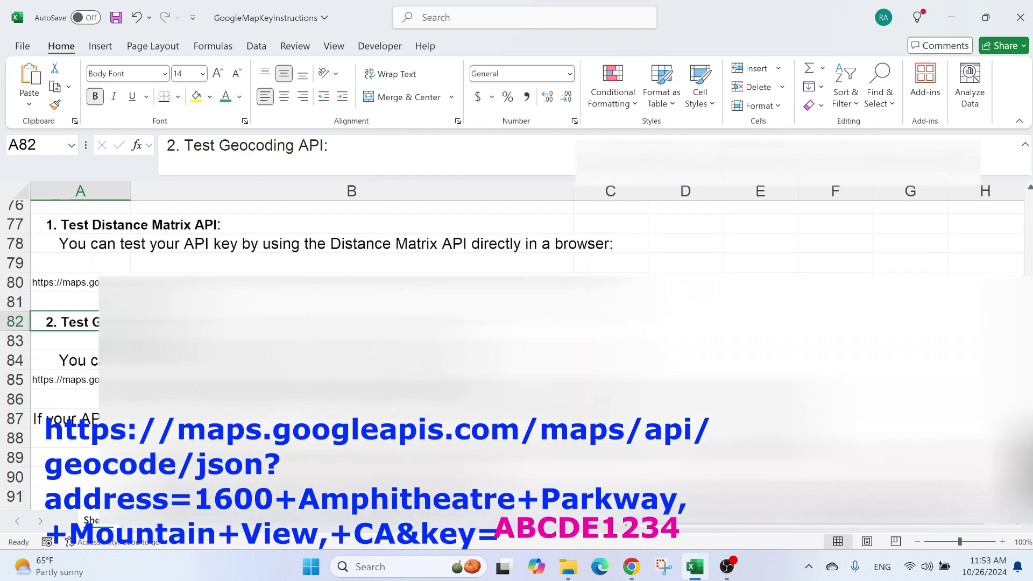